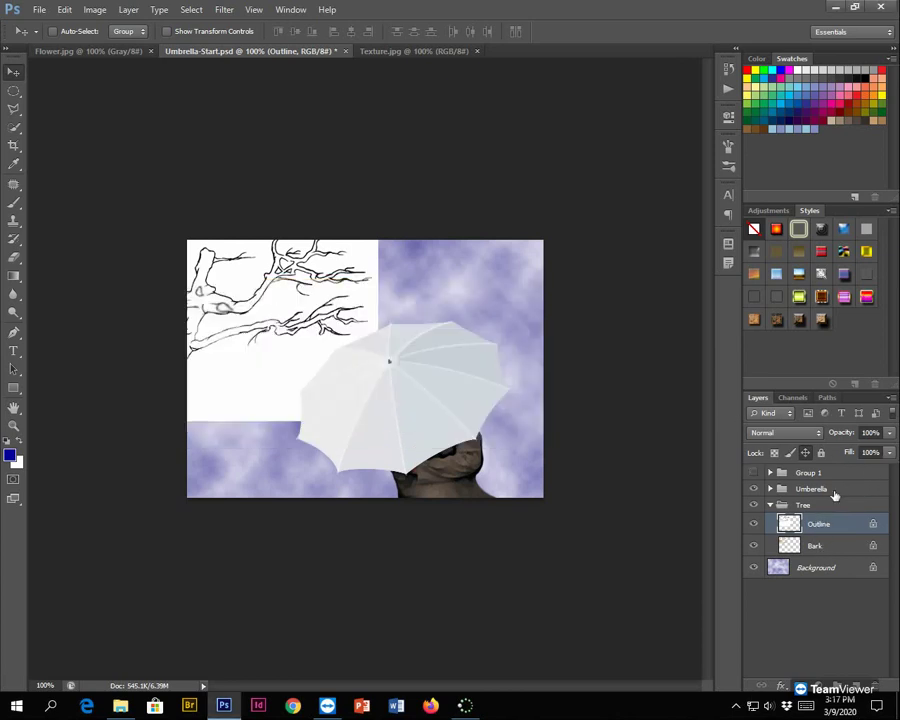
Step: Select the Tree group and expand it to reveal its layers
left_click(830, 502)
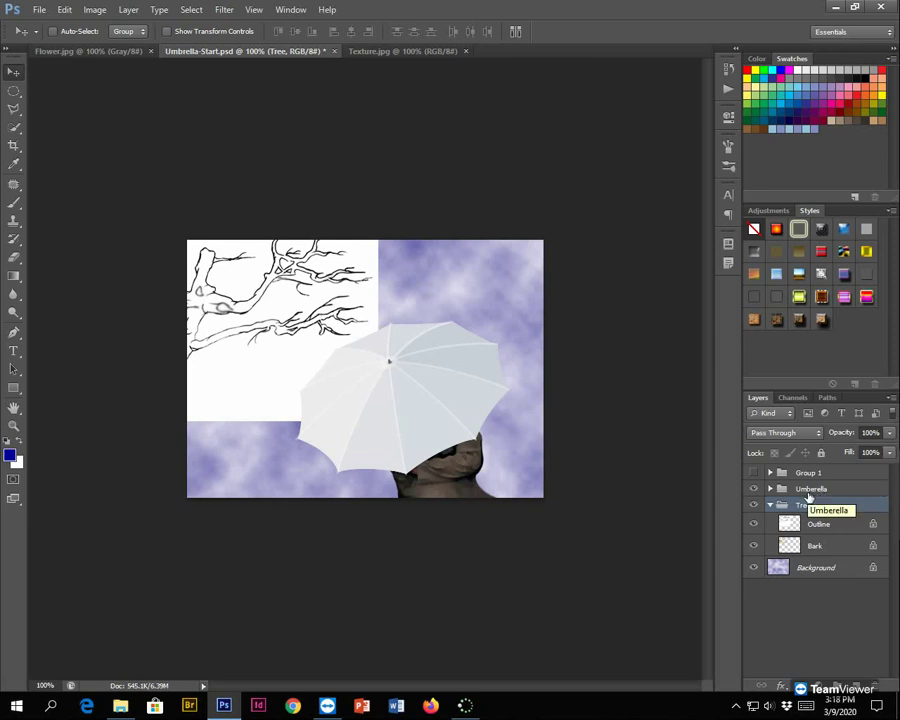
left_click(770, 505)
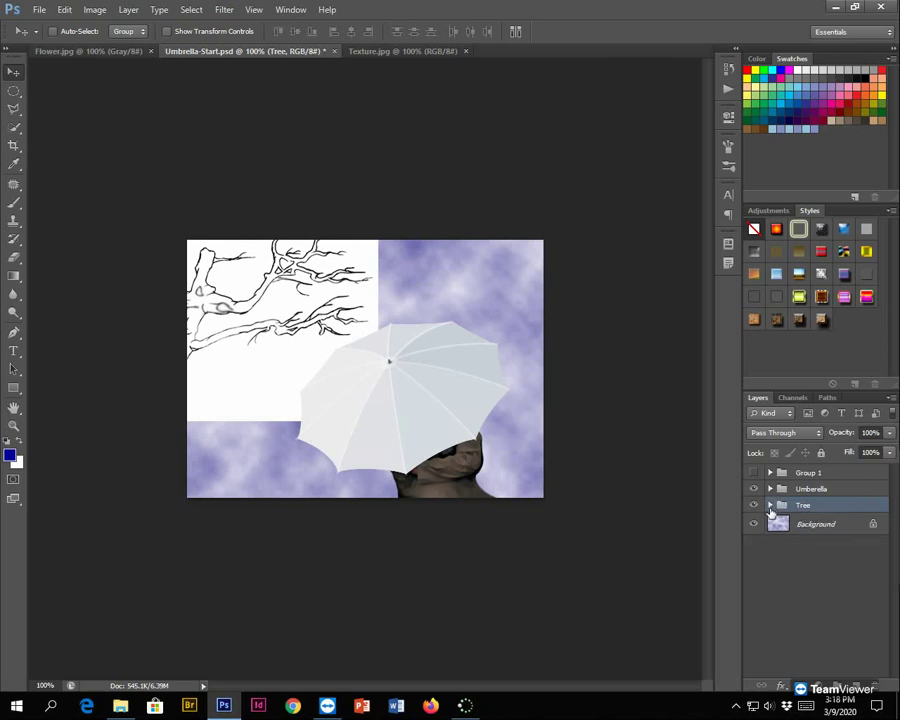
left_click(770, 506)
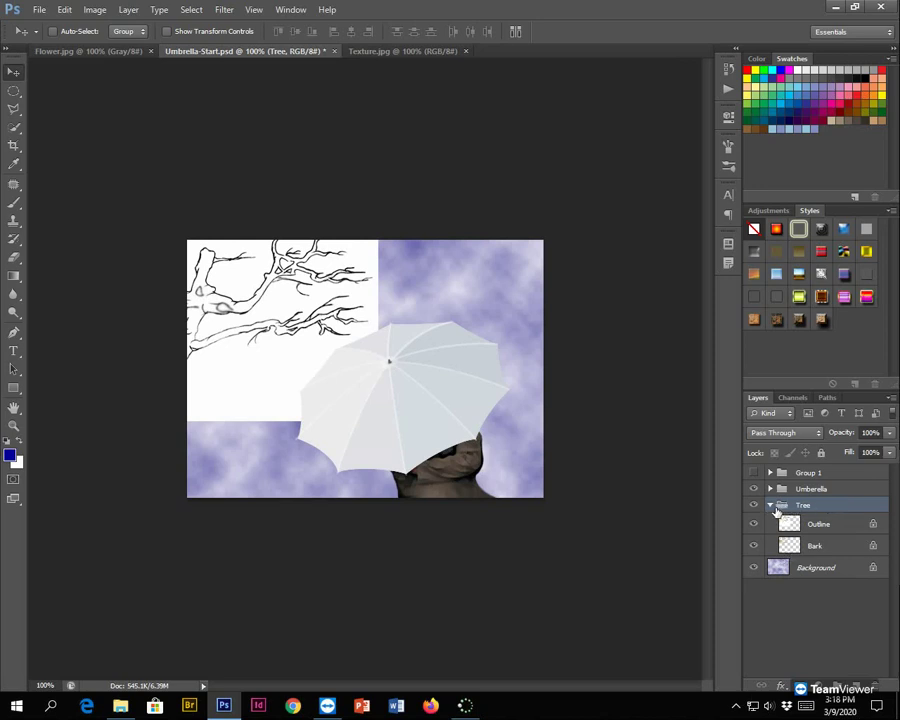
left_click(770, 506)
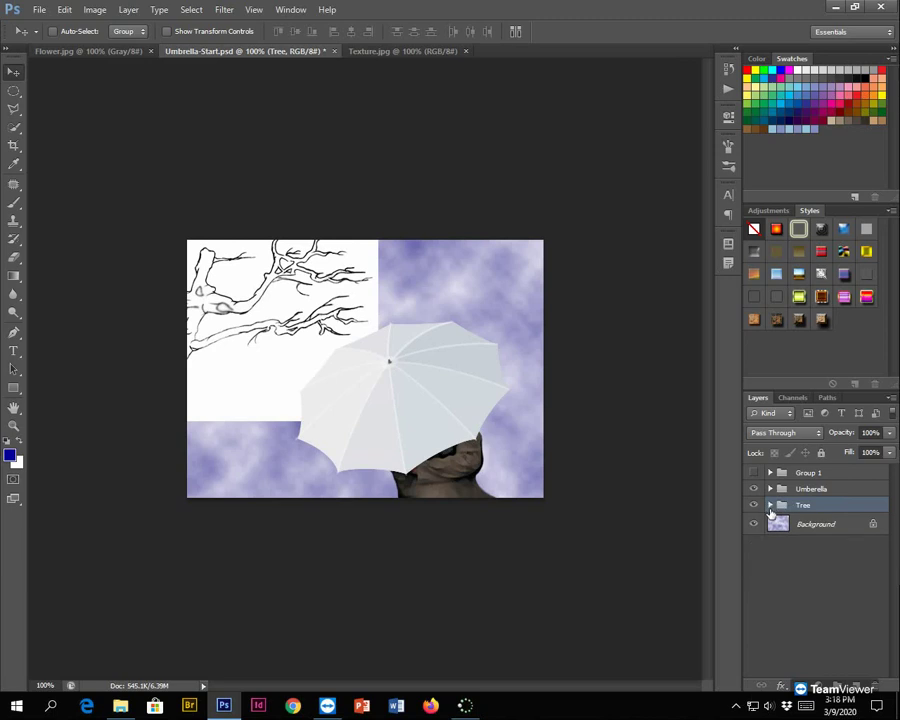
left_click(770, 506)
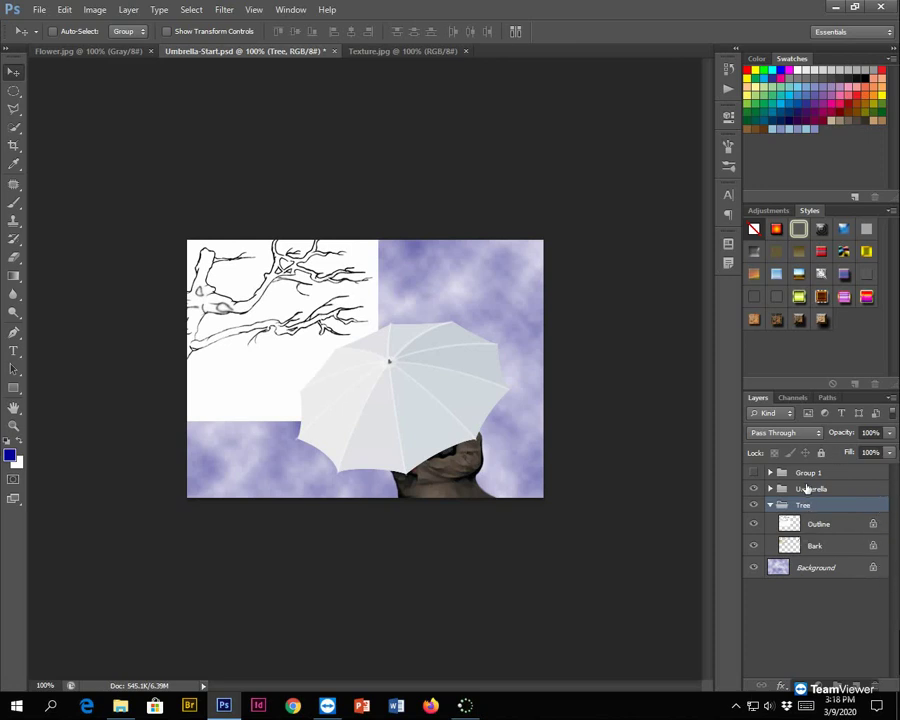
Step: Compare the Outline layer hidden and shown, then set its blend mode to Multiply
left_click(843, 533)
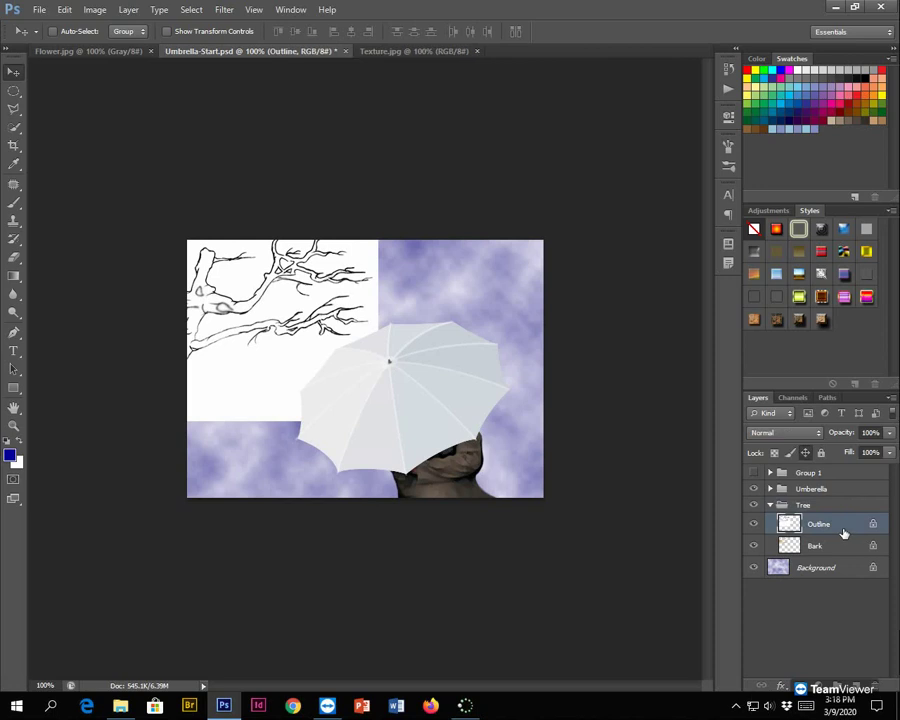
left_click(753, 524)
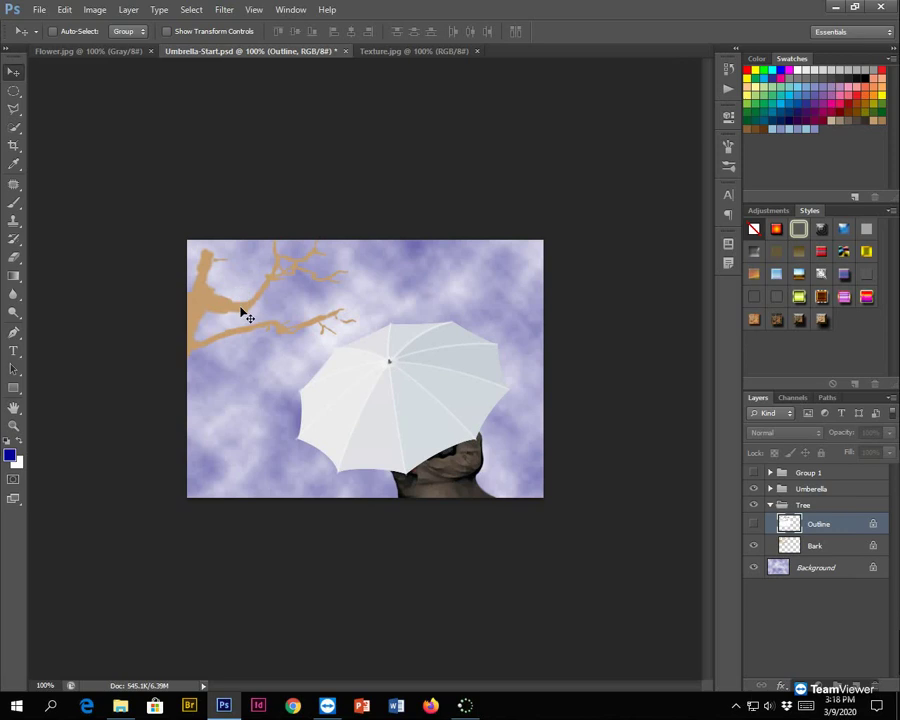
left_click(755, 526)
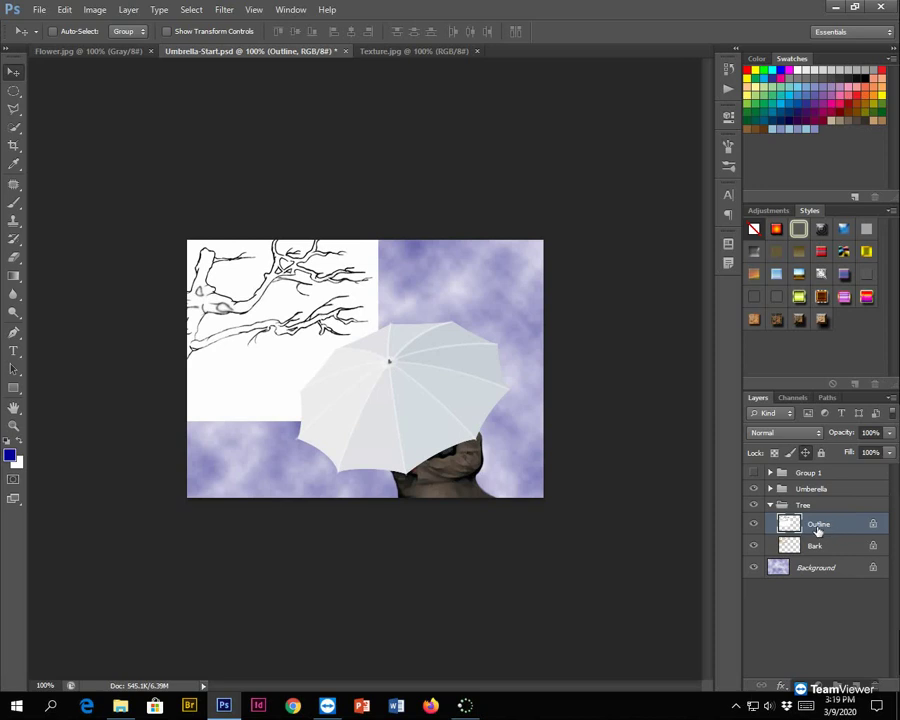
left_click(797, 435)
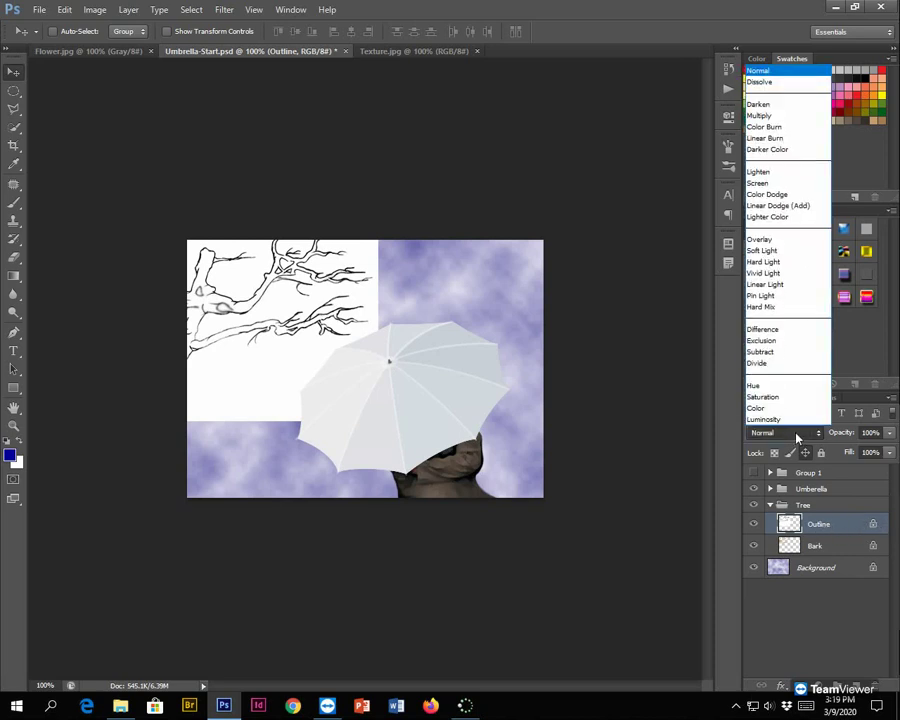
left_click(781, 119)
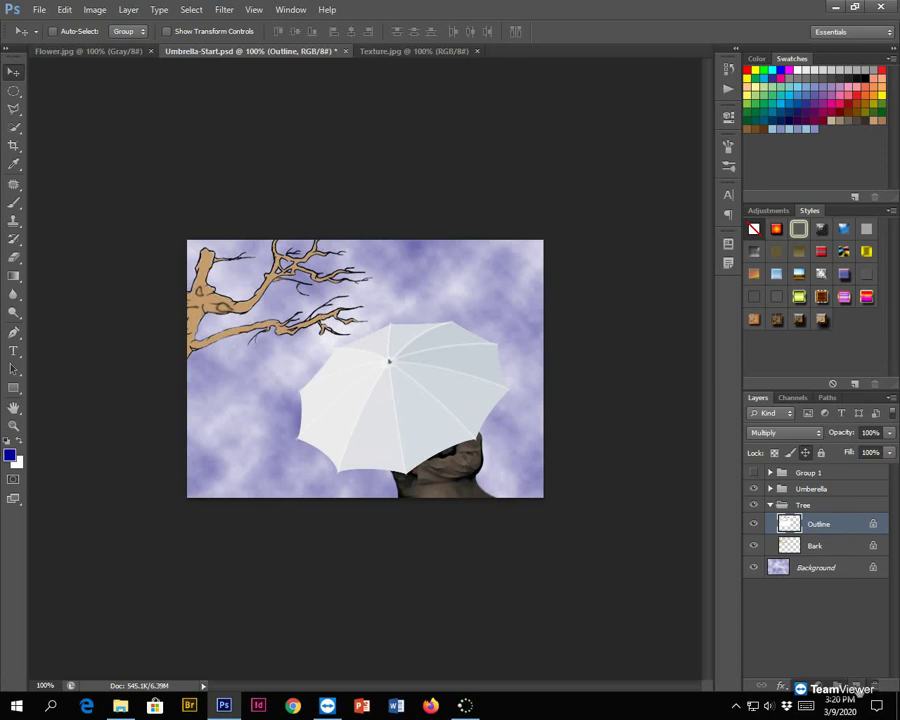
Step: Add a new layer above Outline named Grass and pick the Brush tool
left_click(858, 686)
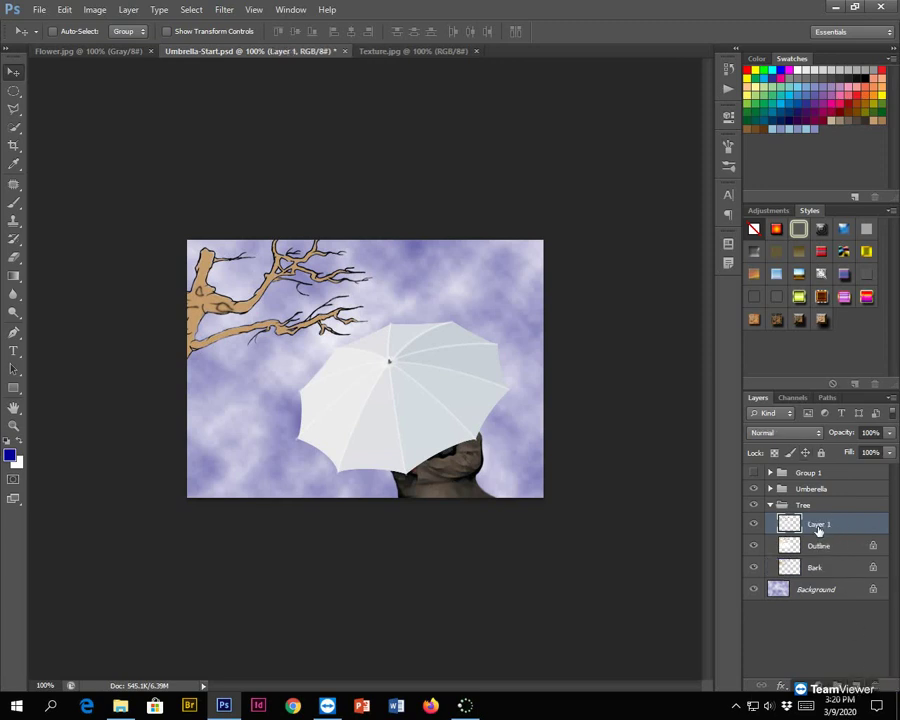
double_click(819, 526)
type("Grass")
key("Return")
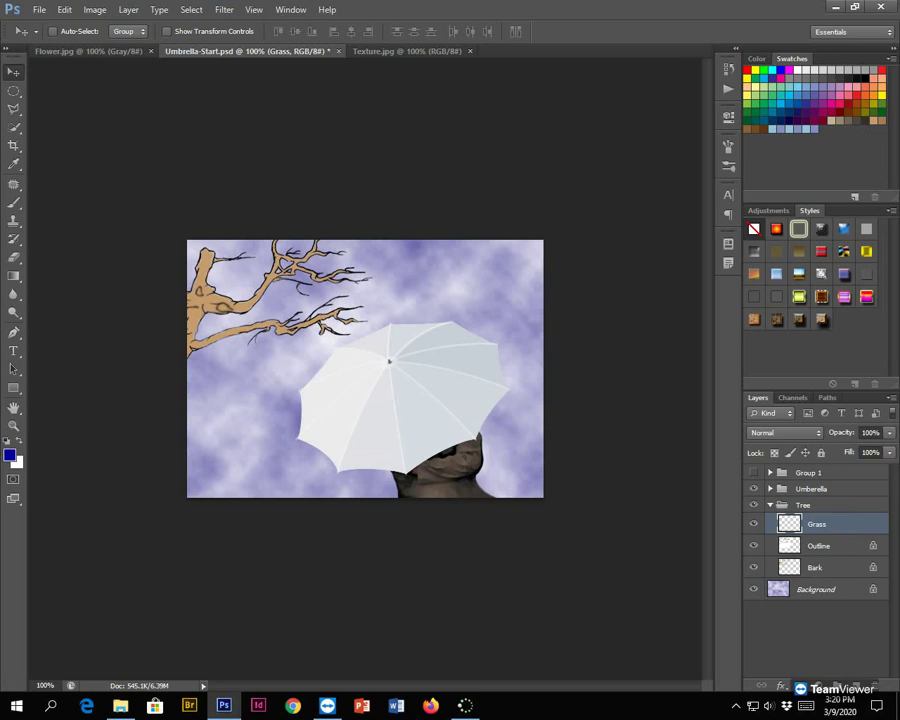
left_click(15, 204)
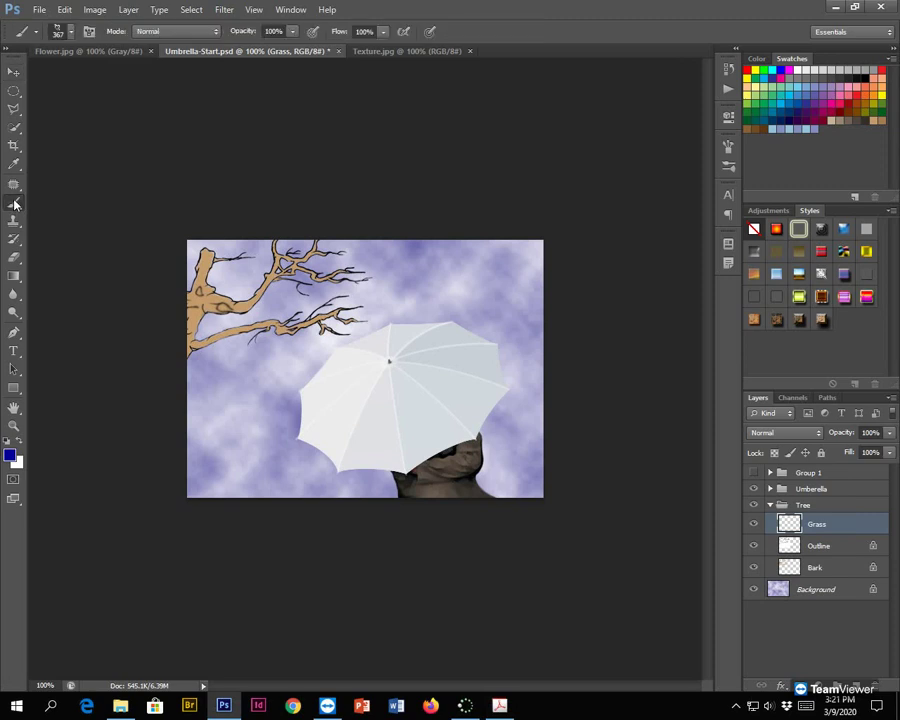
right_click(15, 204)
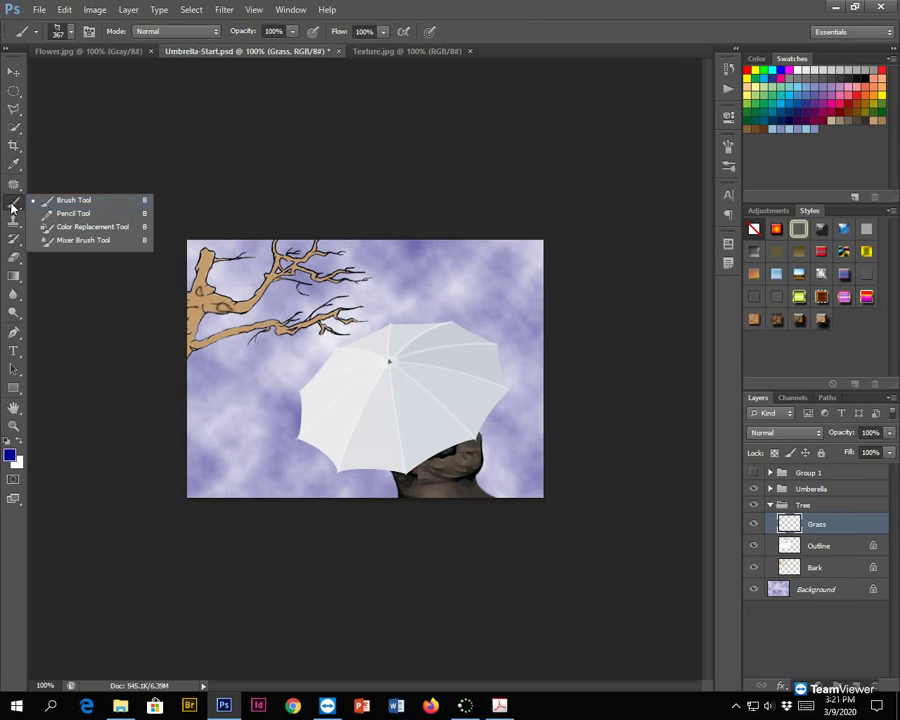
Step: Choose the 112 Grass brush preset and set its size to 60 px
left_click(78, 201)
left_click(71, 32)
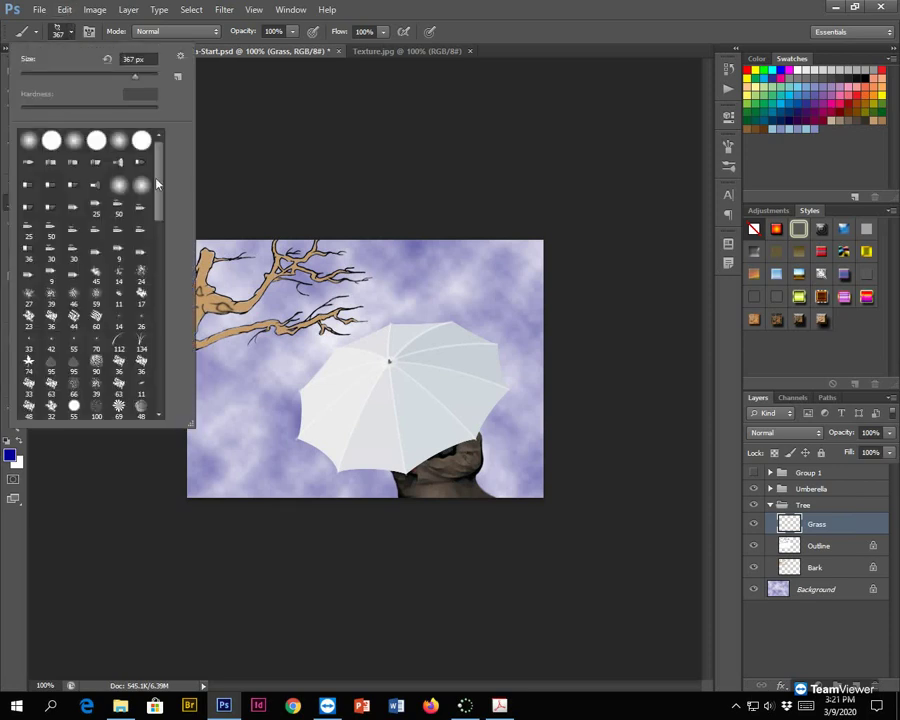
scroll(160, 150, "down", 5)
scroll(146, 194, "up", 5)
mouse_move(191, 427)
left_mouse_down()
mouse_move(160, 279)
mouse_move(163, 245)
left_mouse_up()
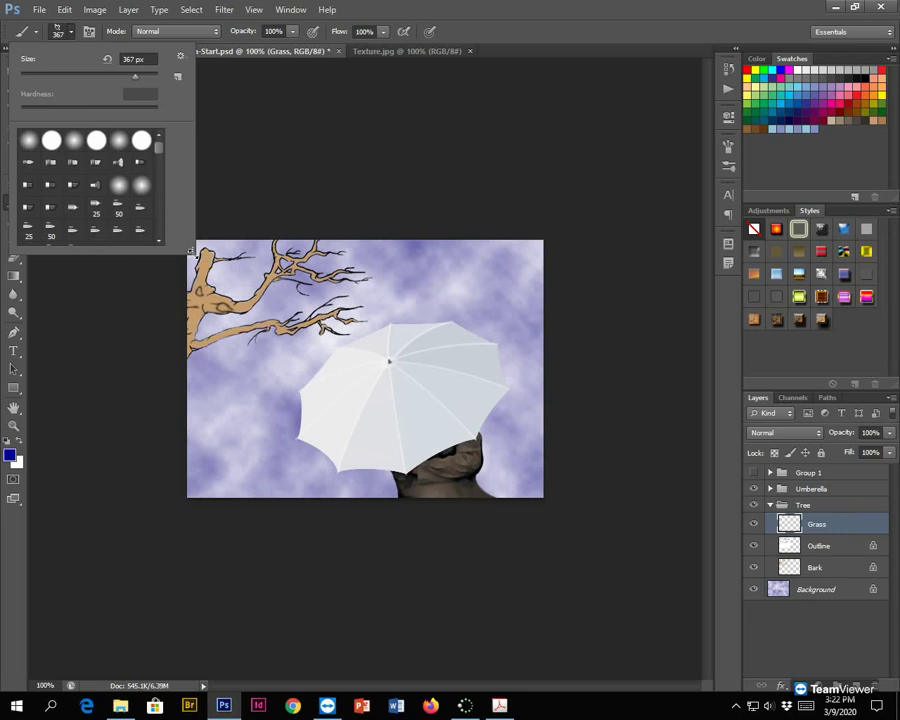
mouse_move(190, 251)
left_mouse_down()
mouse_move(233, 639)
mouse_move(207, 537)
mouse_move(207, 327)
mouse_move(190, 387)
mouse_move(217, 412)
mouse_move(216, 349)
mouse_move(219, 367)
left_mouse_up()
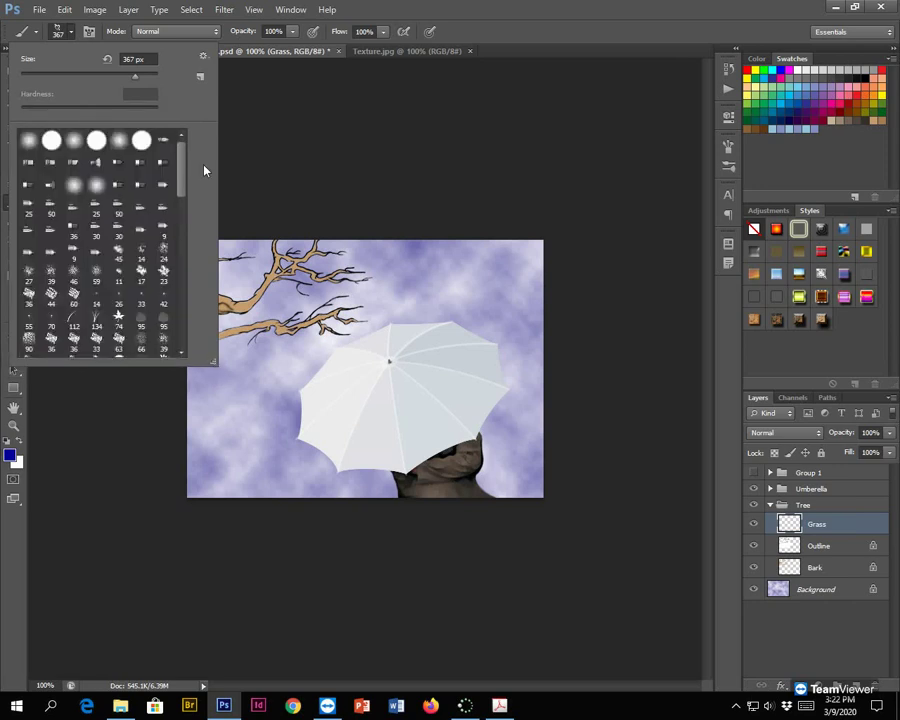
mouse_move(184, 157)
left_mouse_down()
mouse_move(184, 191)
mouse_move(183, 181)
left_mouse_up()
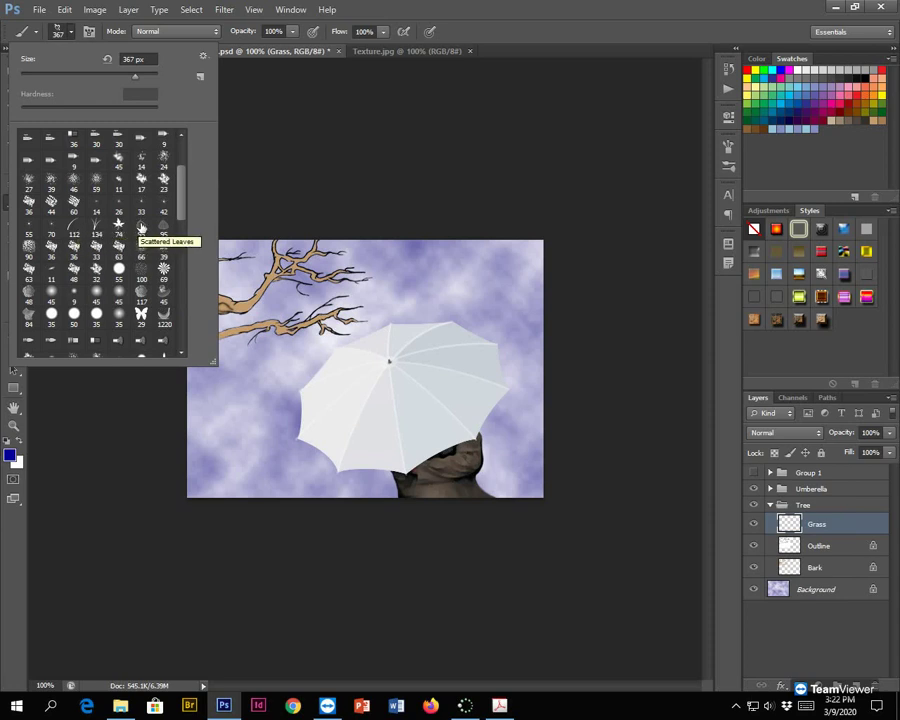
left_click(74, 229)
left_click(152, 58)
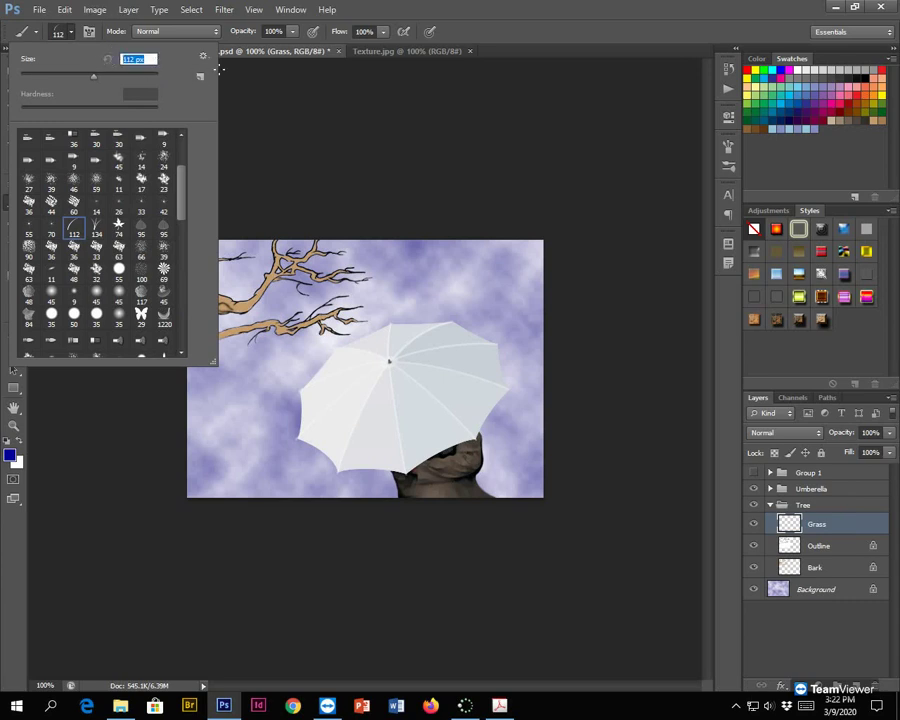
type("60")
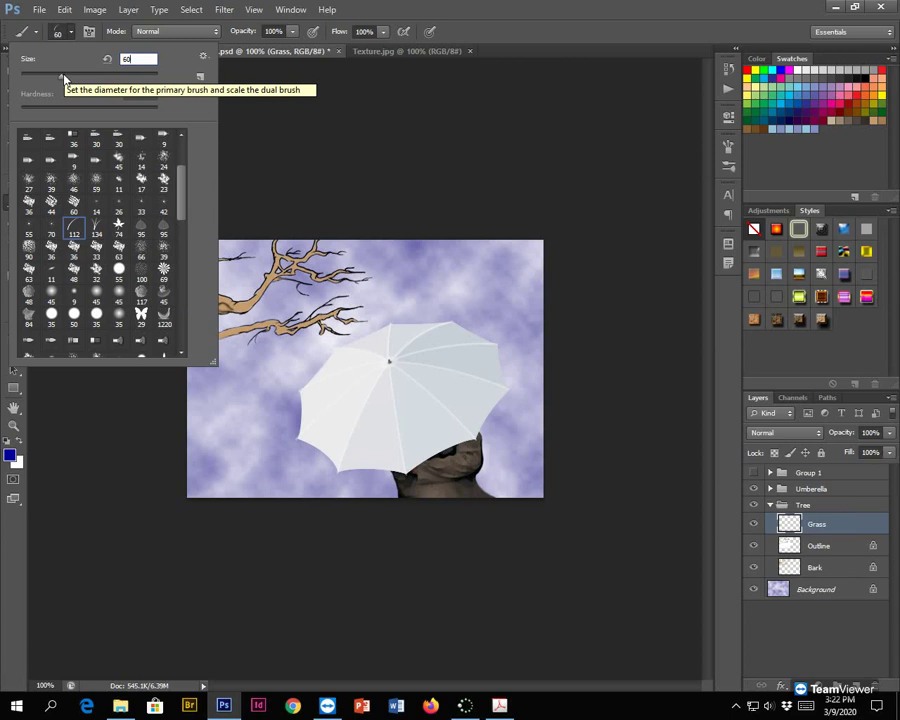
left_click(150, 32)
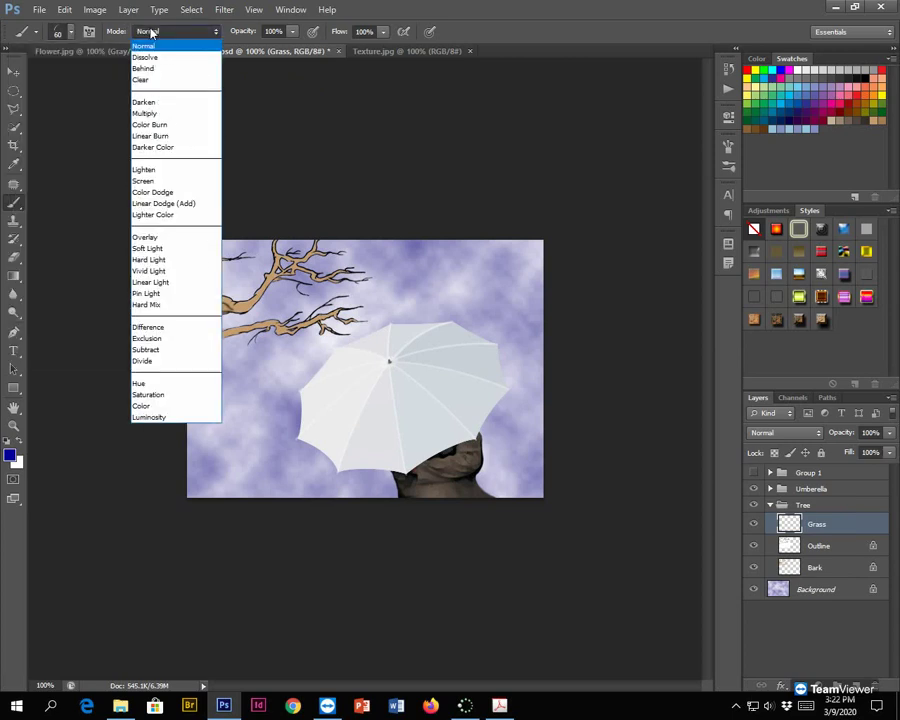
left_click(150, 32)
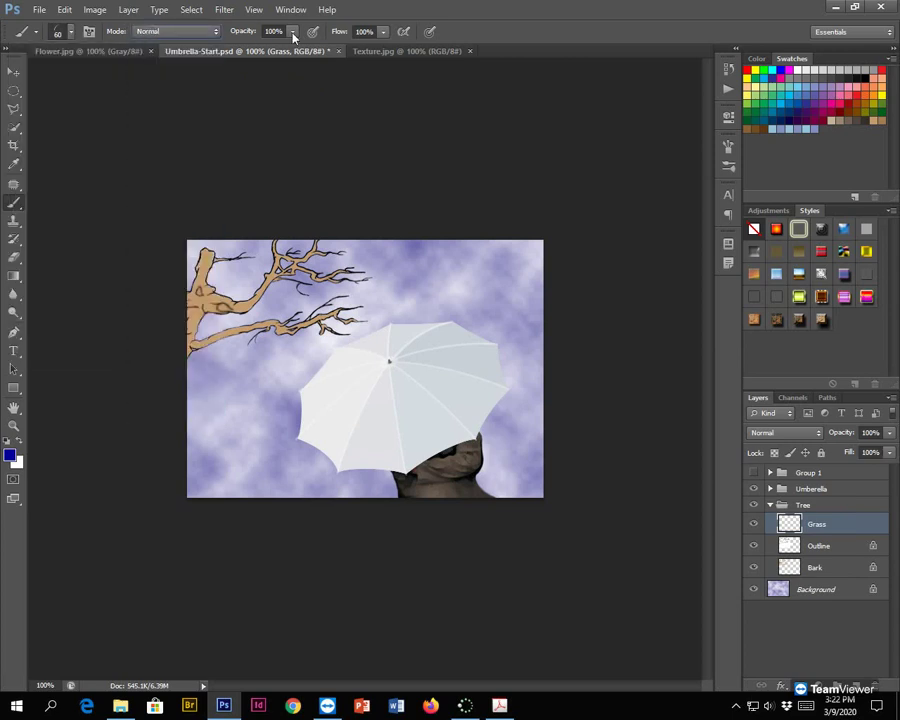
left_click(292, 31)
left_click_drag(295, 48, 260, 52)
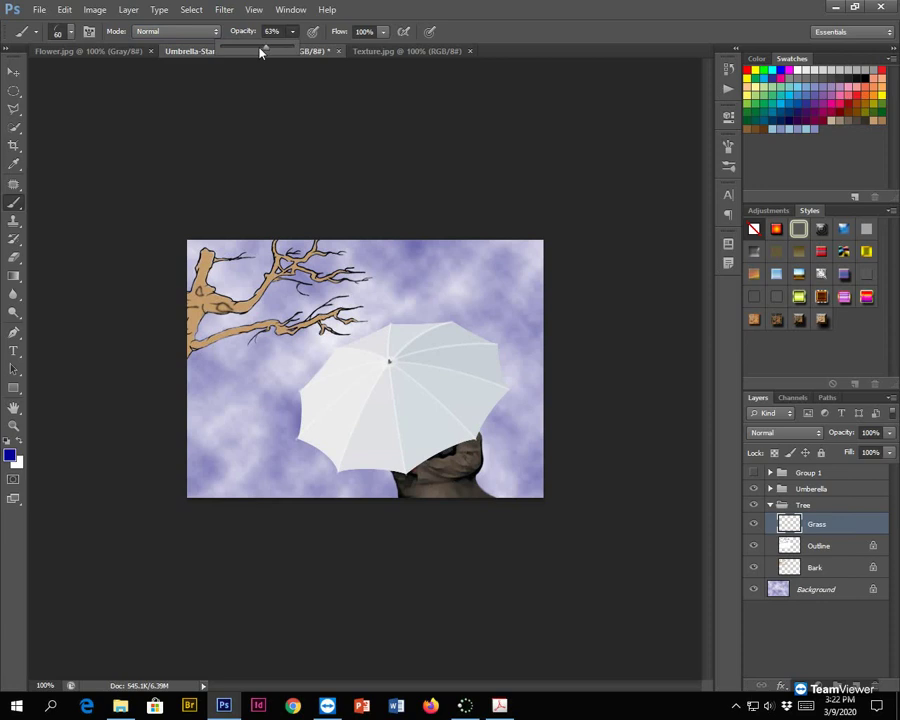
left_click(383, 32)
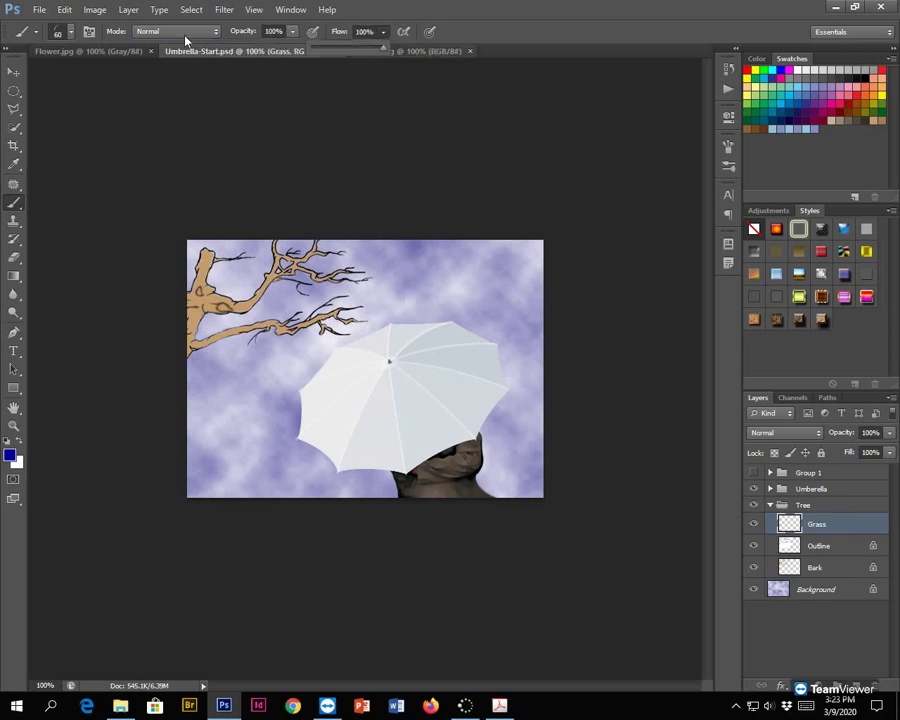
left_click(70, 32)
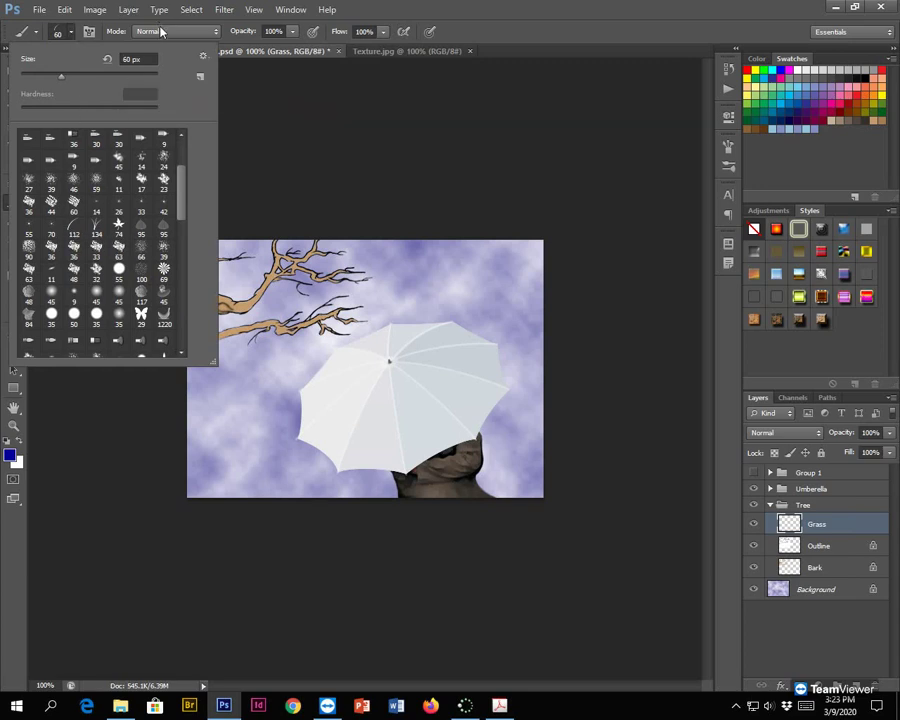
left_click(492, 35)
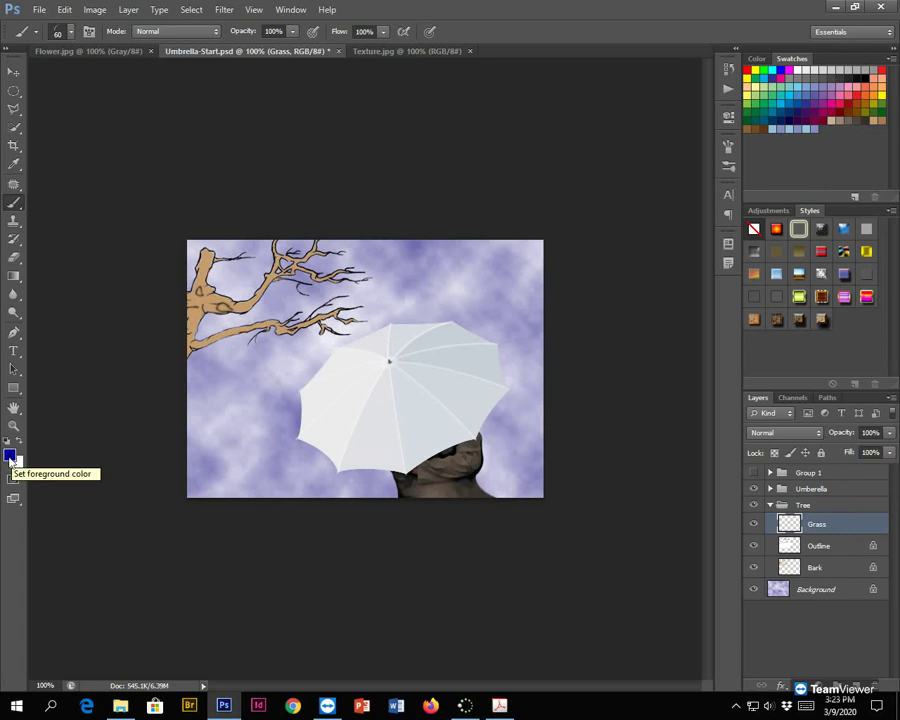
Step: Try out hues, shades and channel views in the foreground Color Picker
left_click(10, 459)
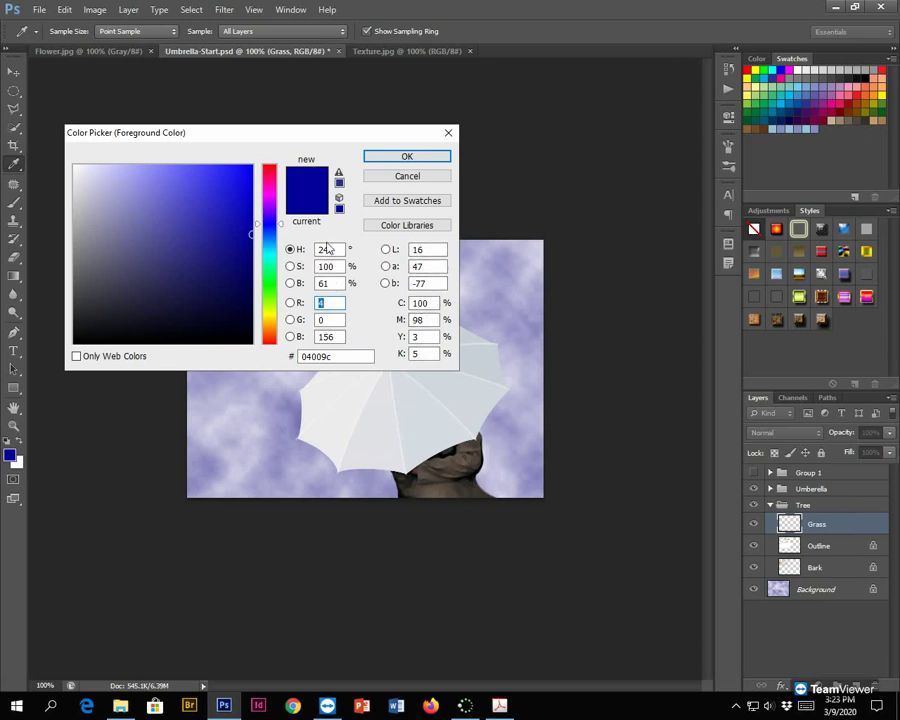
left_click_drag(280, 230, 257, 190)
left_click(215, 199)
left_click(152, 249)
left_click(269, 237)
left_click(231, 196)
left_click(185, 290)
left_click(103, 217)
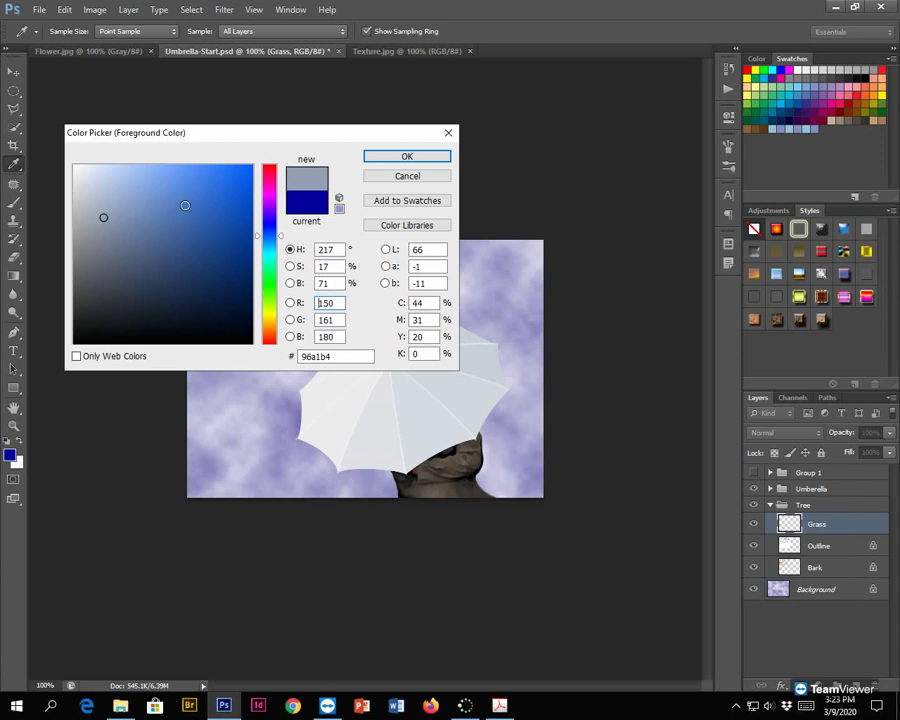
double_click(325, 304)
left_click(290, 302)
left_click(290, 319)
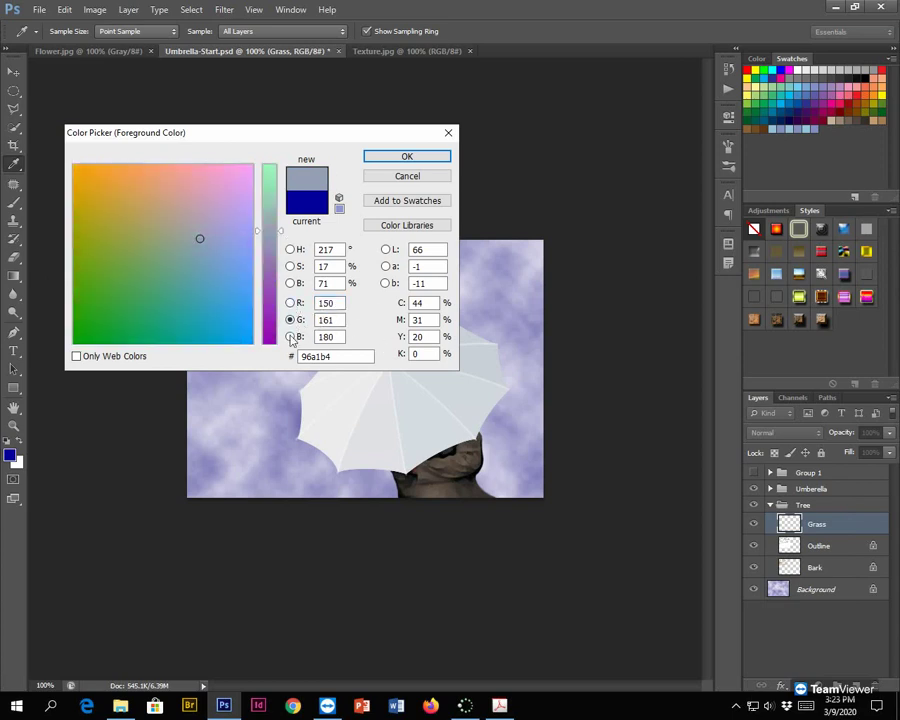
left_click(290, 336)
left_click(290, 249)
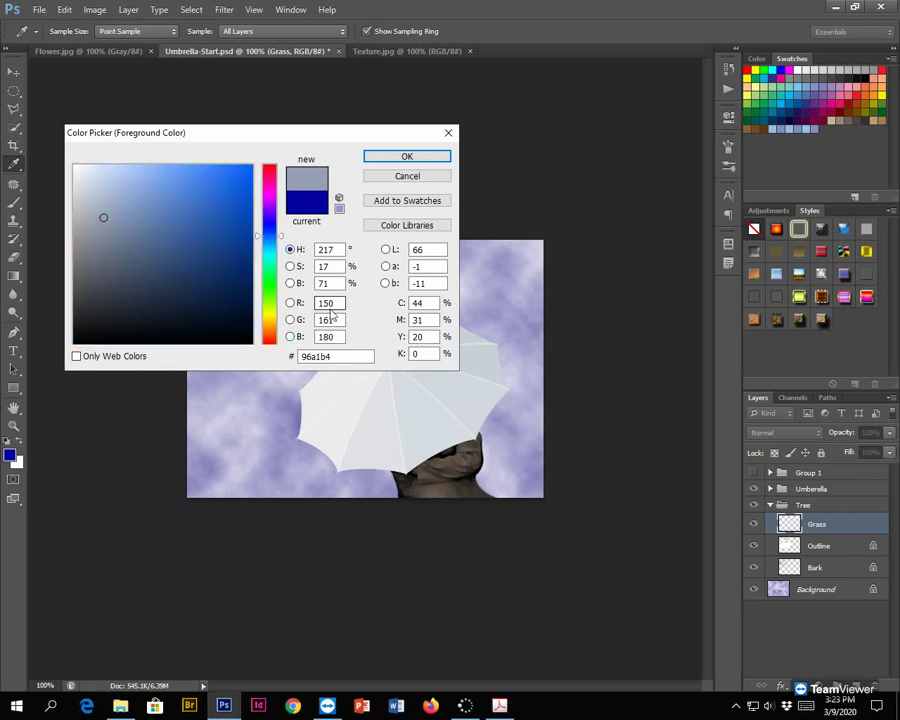
Step: Enter R 230, G 235 and B 171 for the foreground colour
left_click(343, 302)
type("230")
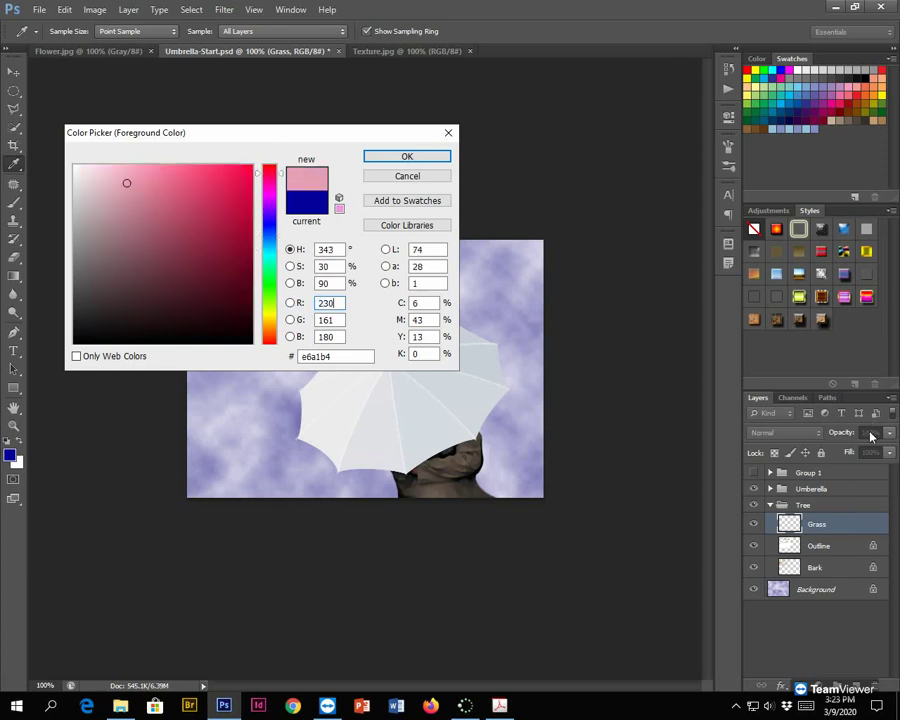
double_click(339, 320)
type("235")
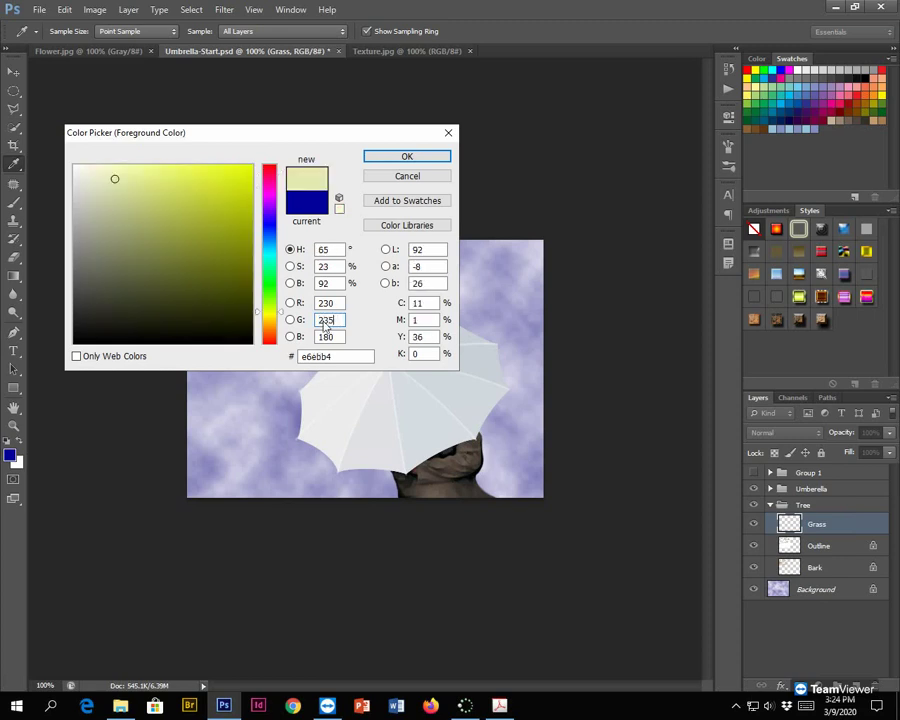
left_click(330, 337)
double_click(330, 337)
type("171")
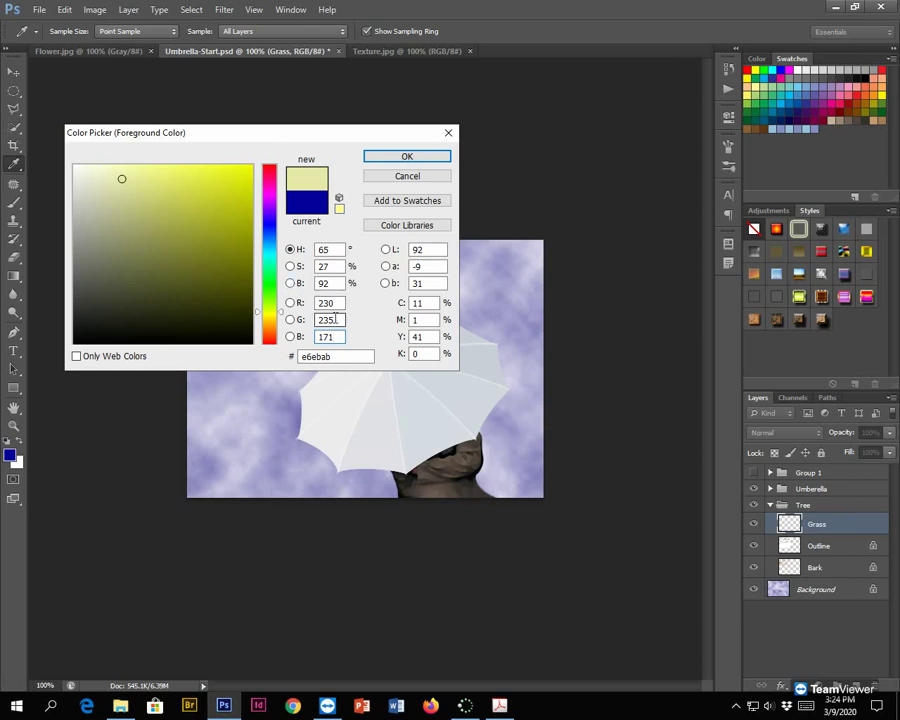
Step: Check the RGB values and accept the pale yellow #e6ebab foreground colour
double_click(327, 303)
double_click(338, 320)
double_click(338, 337)
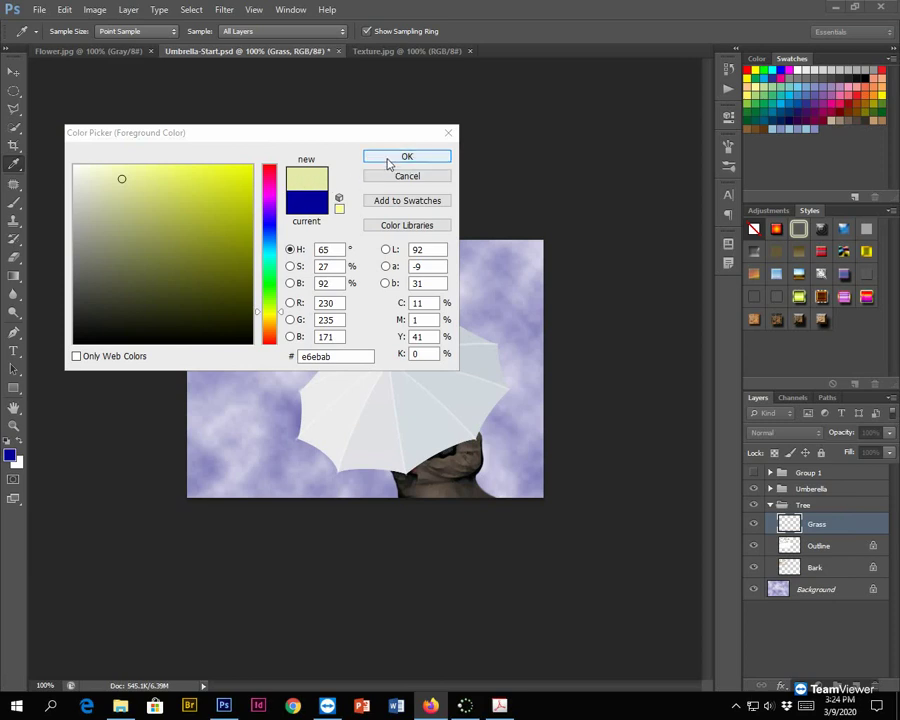
key("alt+Tab")
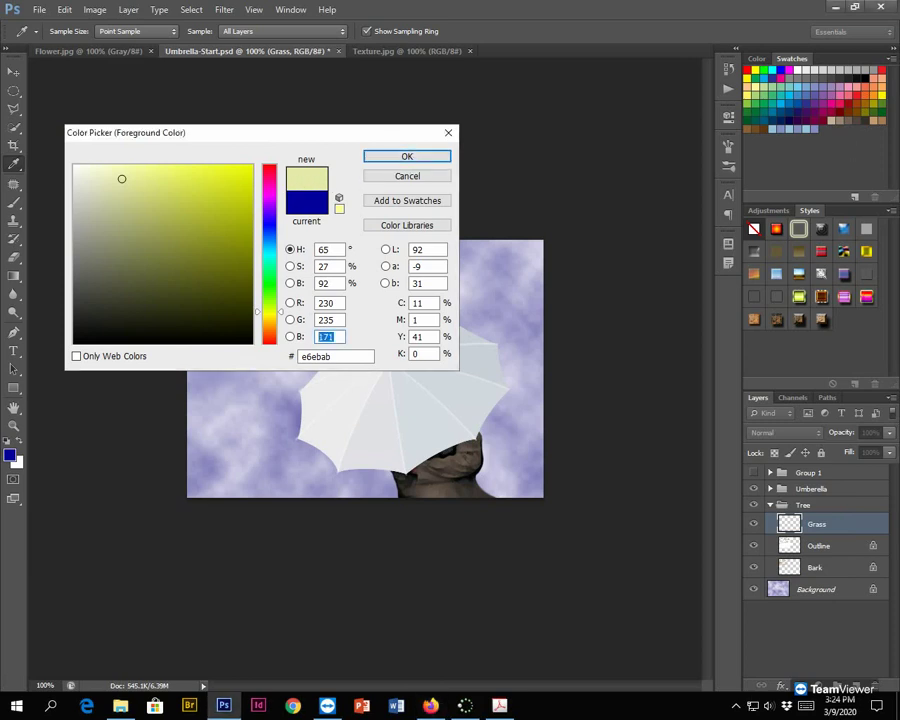
key("alt+Tab")
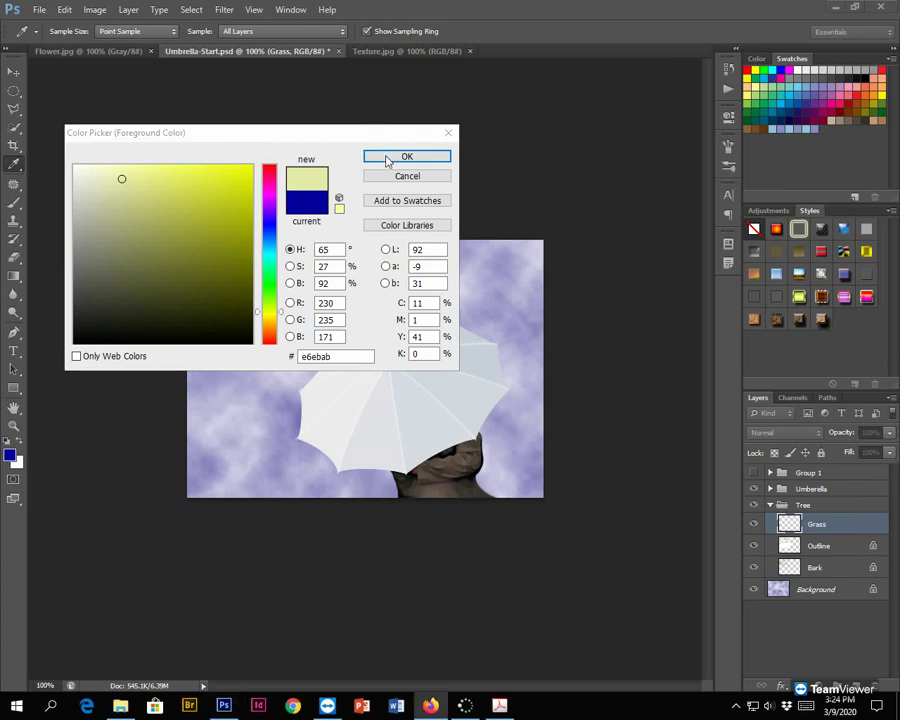
key("alt+Tab")
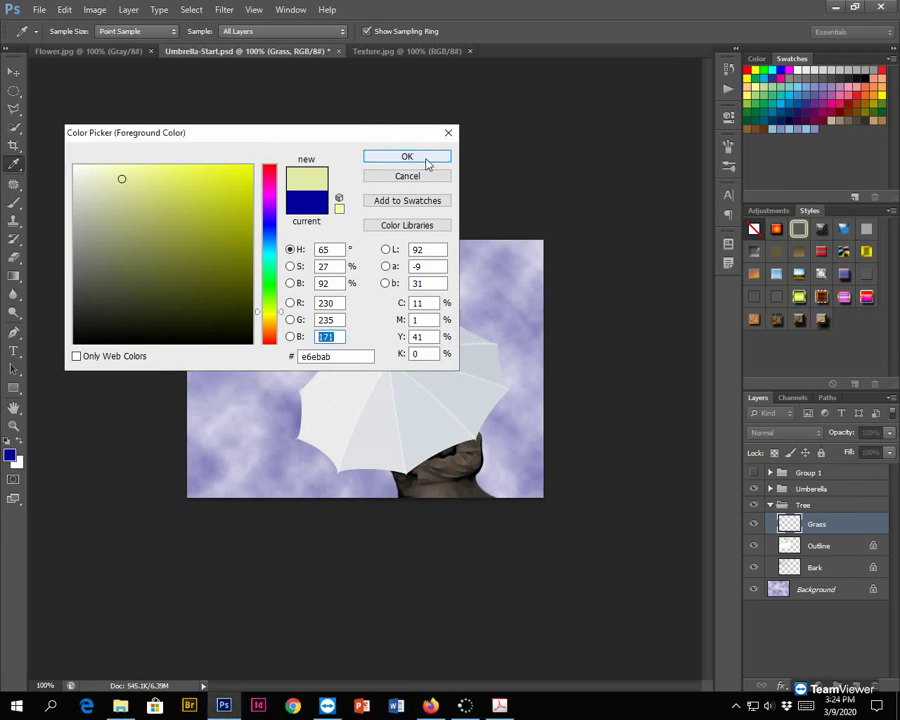
left_click(425, 162)
key("b")
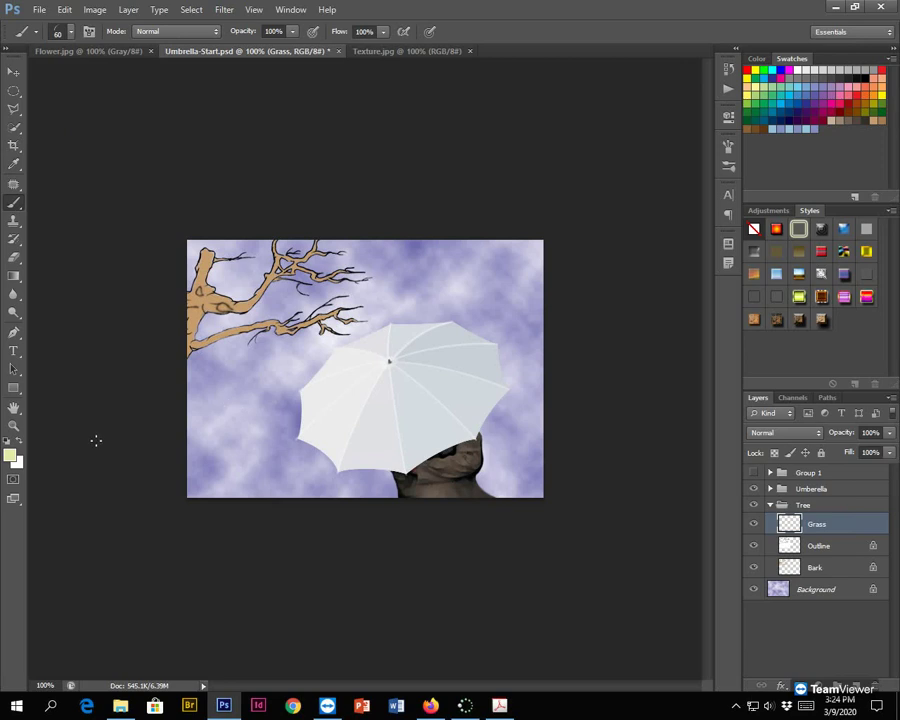
Step: Set the background colour to pure white, #ffffff
left_click(19, 462)
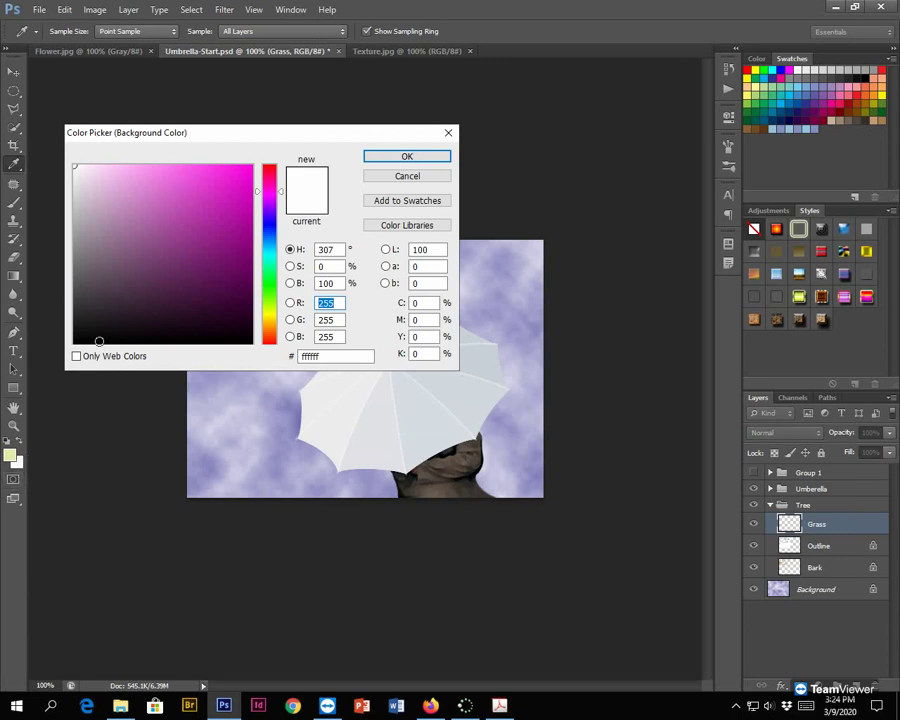
left_click(216, 296)
left_click(159, 248)
mouse_move(159, 248)
left_mouse_down()
mouse_move(48, 151)
mouse_move(52, 116)
mouse_move(81, 118)
left_mouse_up()
left_click(412, 164)
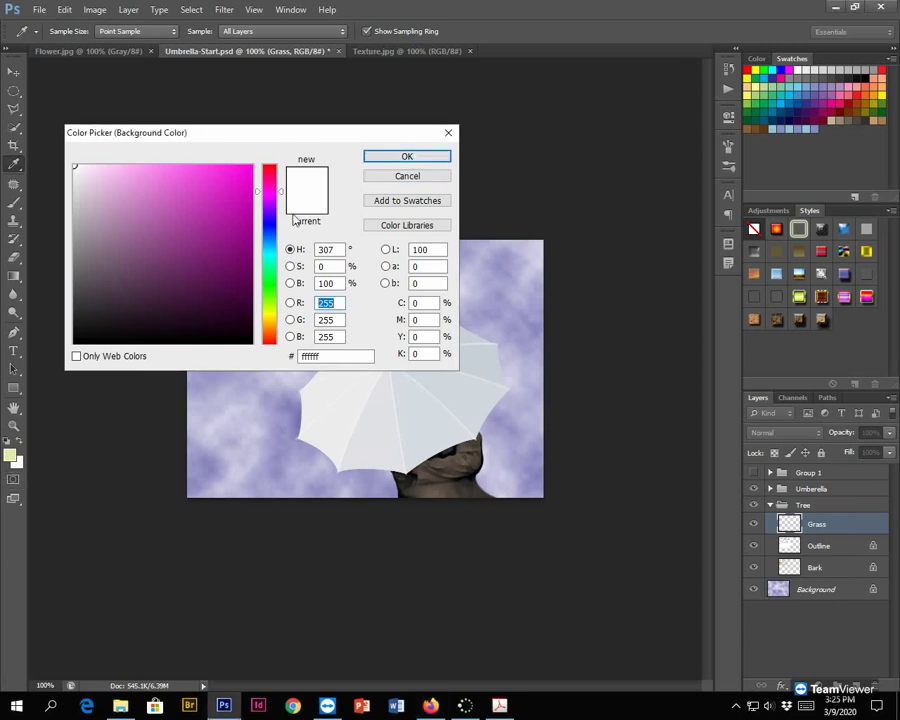
left_click(416, 155)
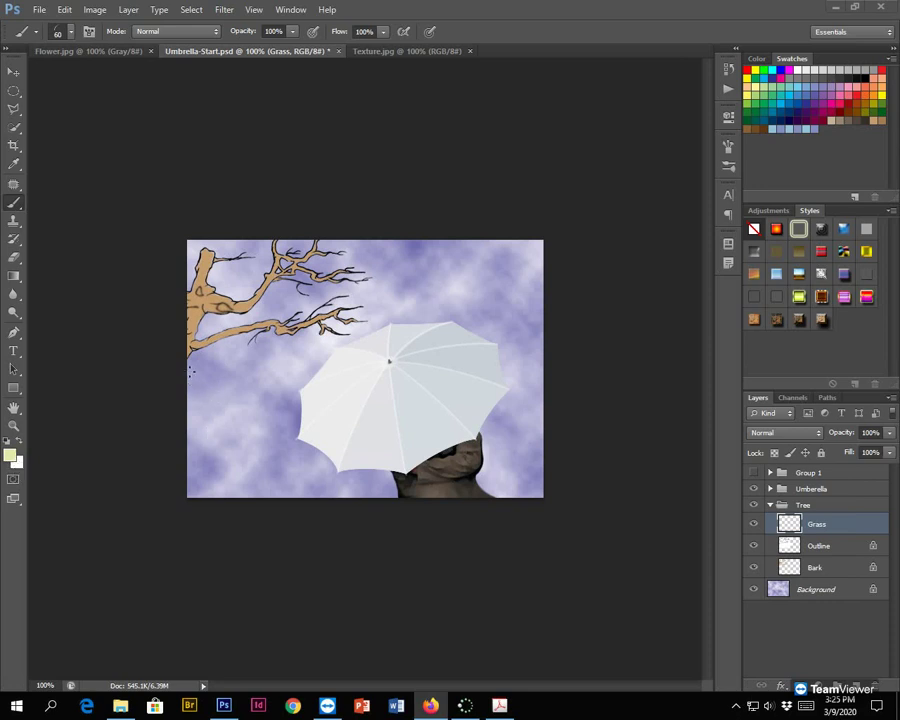
Step: Paint pale yellow grass strokes across the lower left and beside the umbrella at lower right
mouse_move(210, 387)
left_mouse_down()
mouse_move(199, 372)
mouse_move(338, 430)
left_mouse_up()
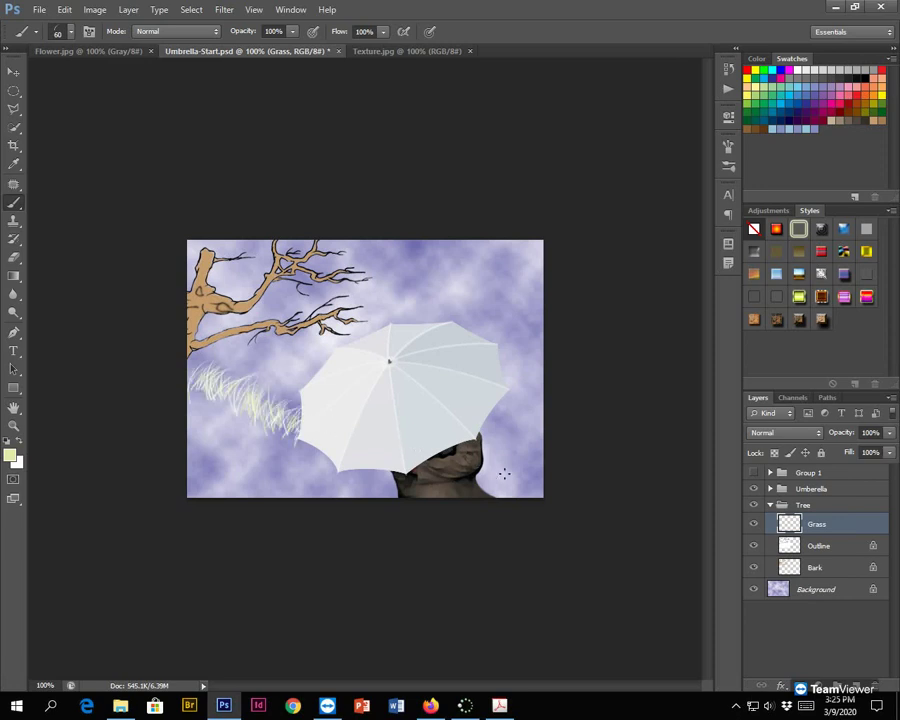
left_click_drag(504, 473, 530, 472)
mouse_move(300, 425)
left_mouse_down()
mouse_move(175, 392)
mouse_move(340, 488)
mouse_move(168, 426)
mouse_move(330, 490)
mouse_move(240, 472)
mouse_move(200, 478)
mouse_move(256, 488)
mouse_move(297, 440)
left_mouse_up()
mouse_move(170, 366)
left_mouse_down()
mouse_move(415, 482)
mouse_move(170, 408)
mouse_move(272, 455)
left_mouse_up()
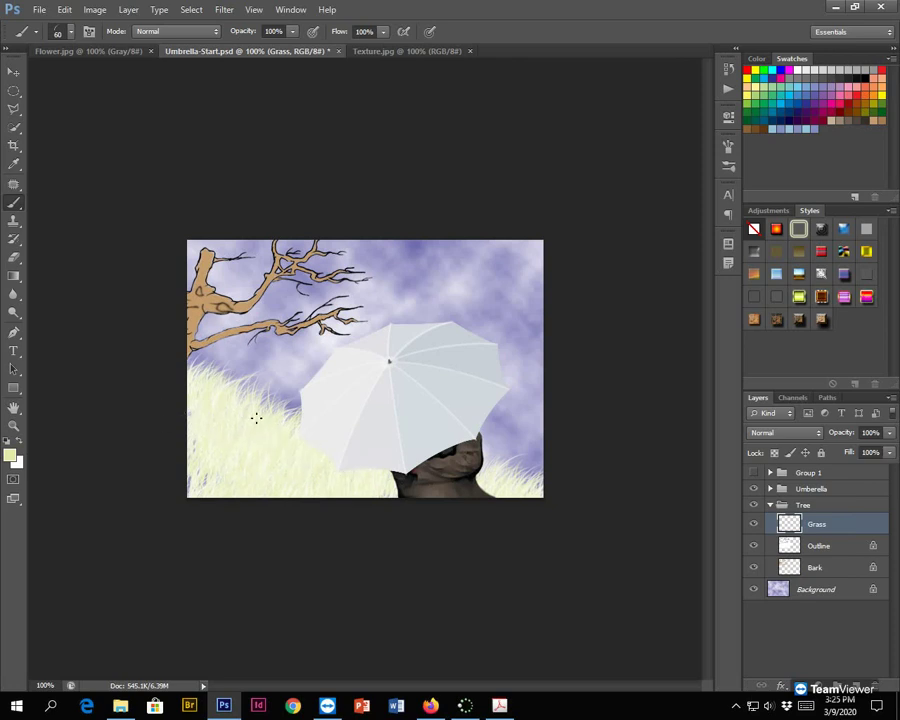
mouse_move(226, 440)
left_mouse_down()
mouse_move(246, 479)
mouse_move(219, 487)
mouse_move(165, 466)
left_mouse_up()
left_click_drag(200, 386, 351, 416)
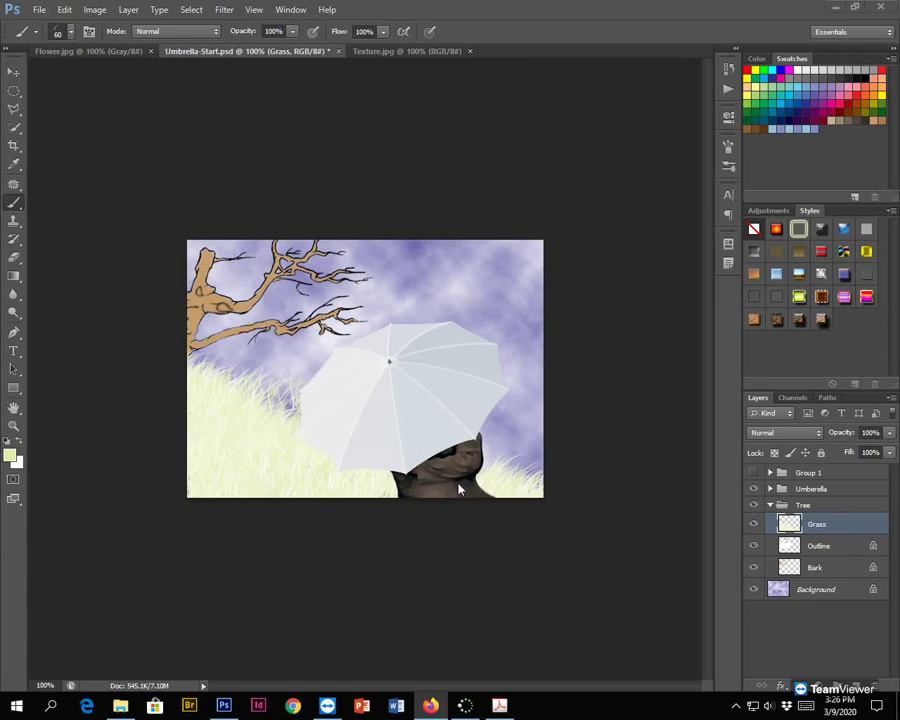
Step: Set the foreground colour to R186 G196 B93, #bac45d
left_click(12, 458)
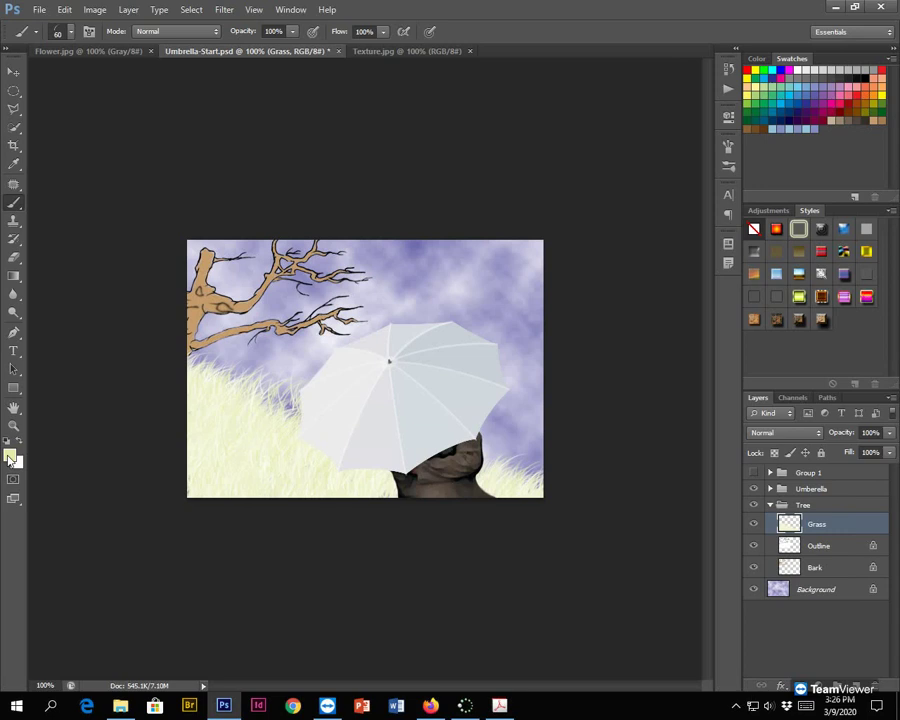
left_click(10, 458)
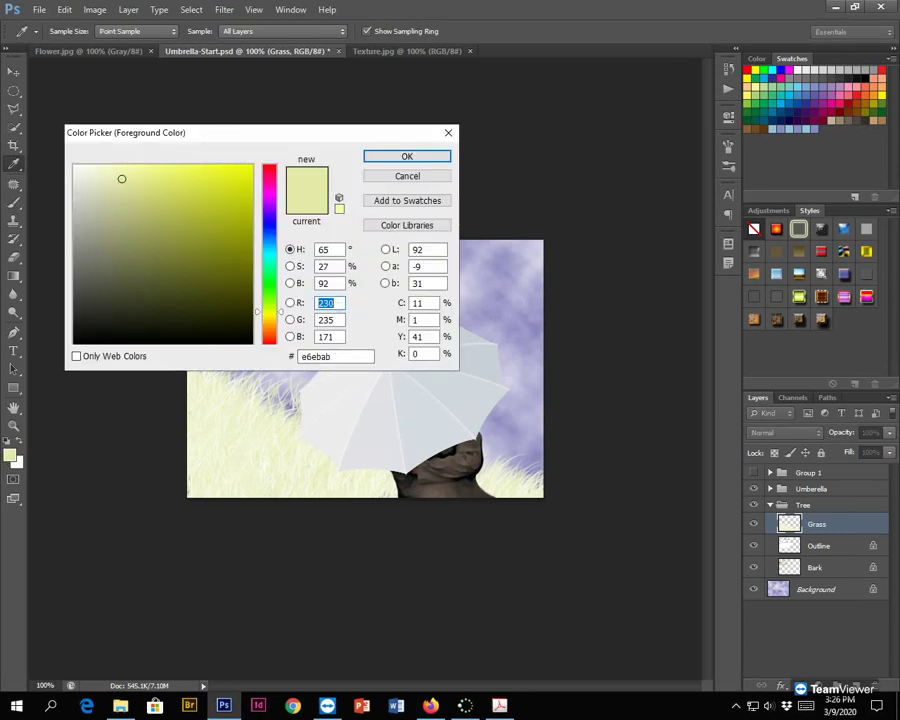
key("alt+Tab")
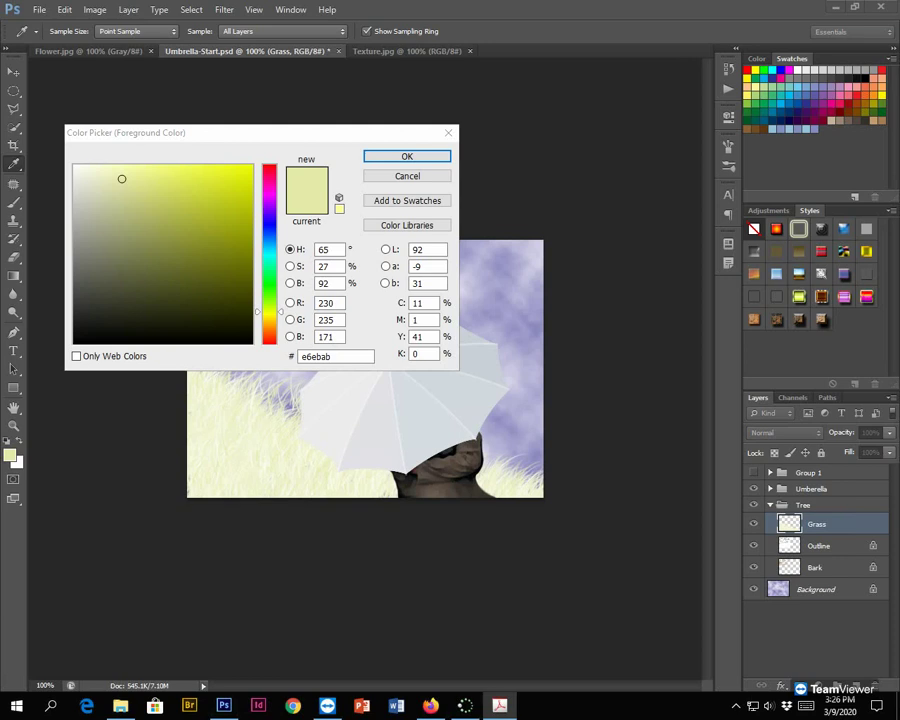
key("alt+Tab")
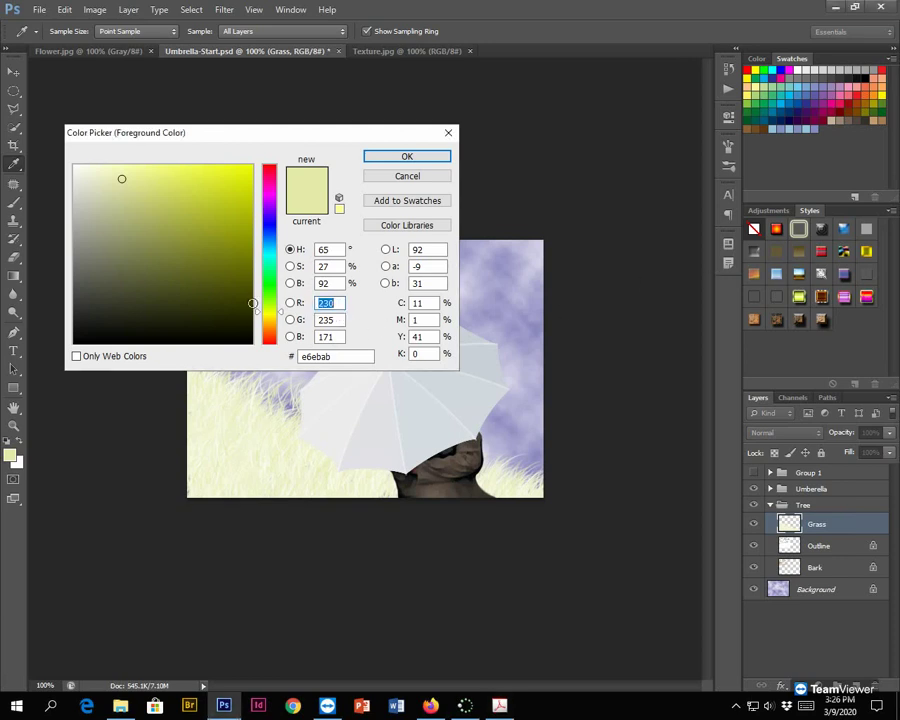
type("186")
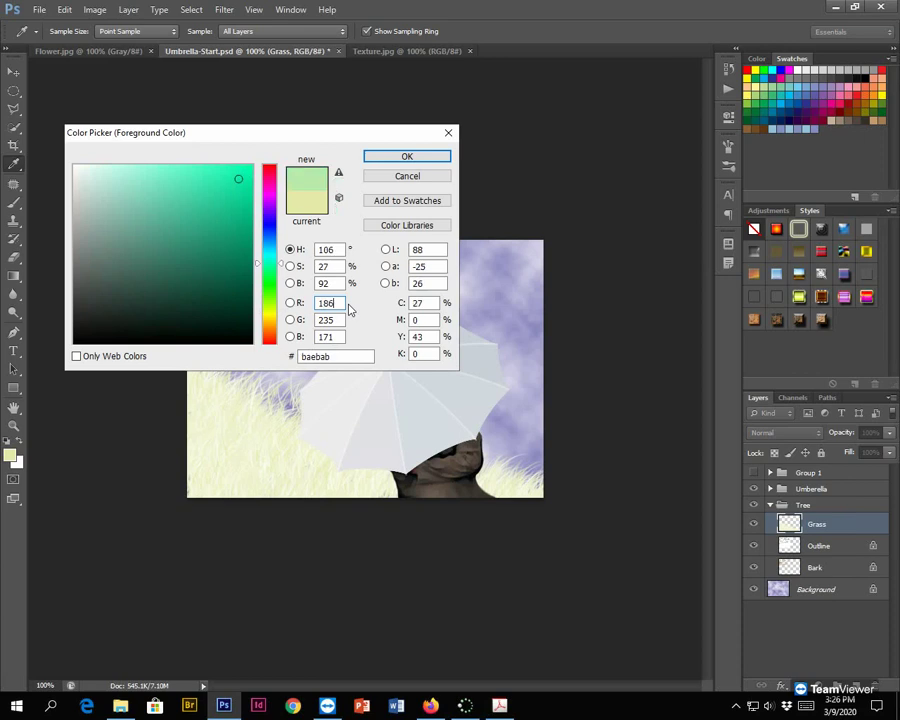
key("Tab")
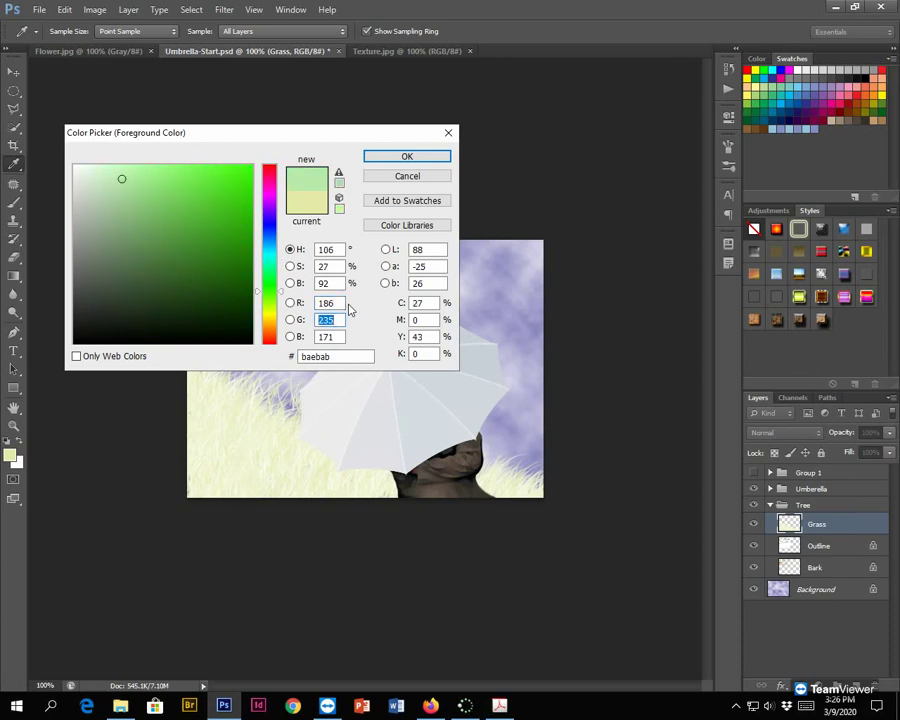
type("19")
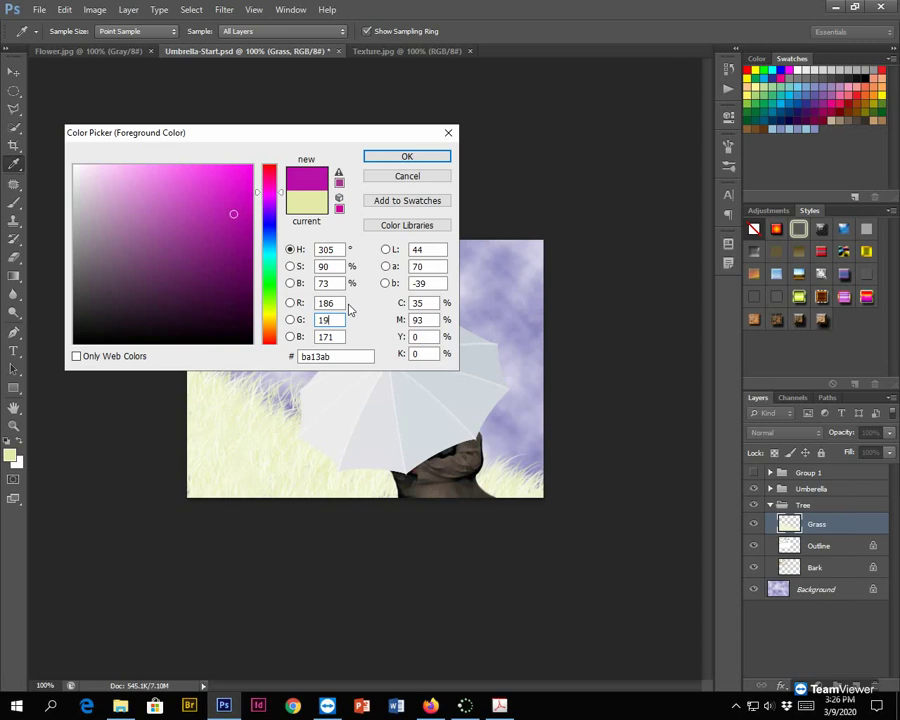
type("6")
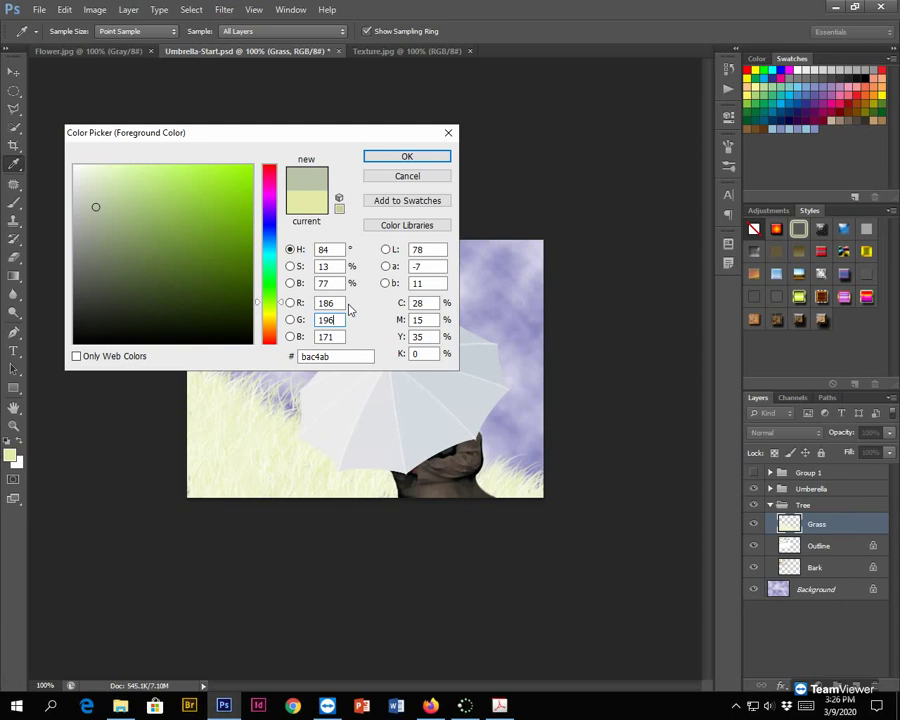
key("Tab")
type("93")
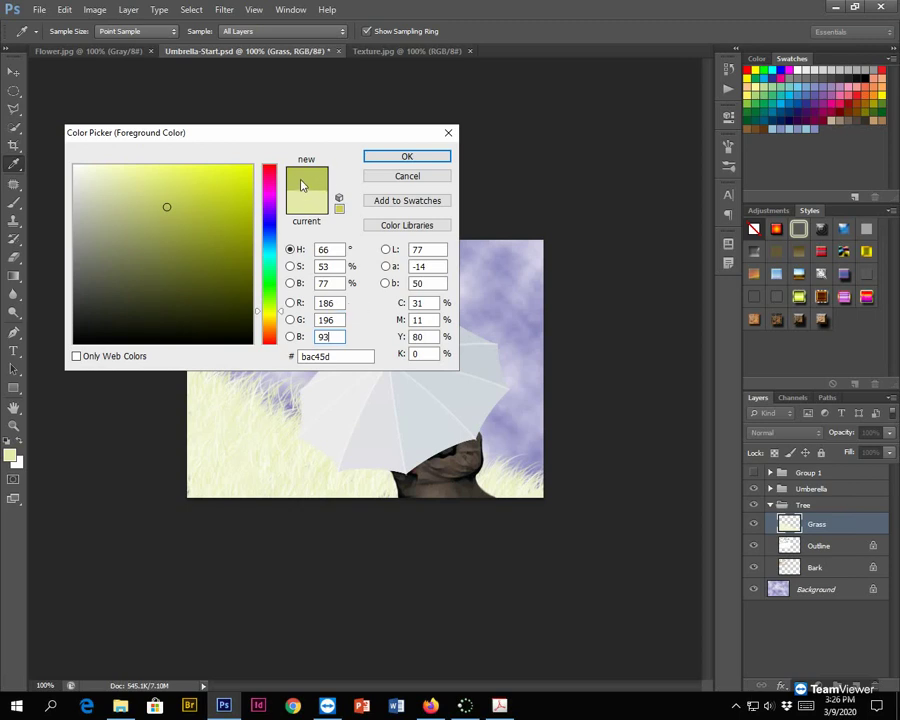
left_click(408, 158)
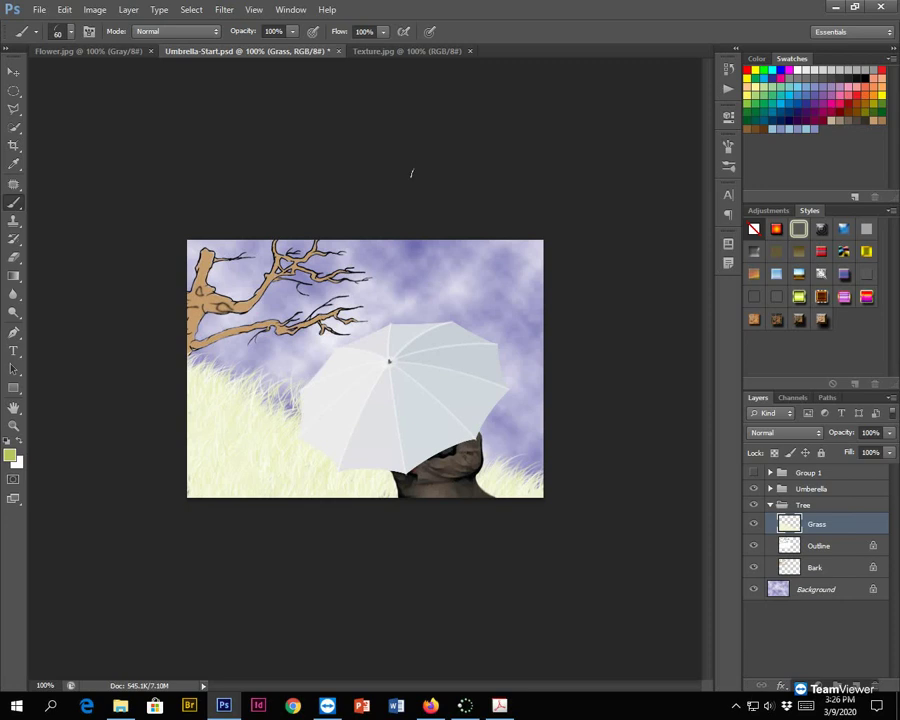
Step: Set the brush options to Multiply mode with 50% opacity
left_click(71, 33)
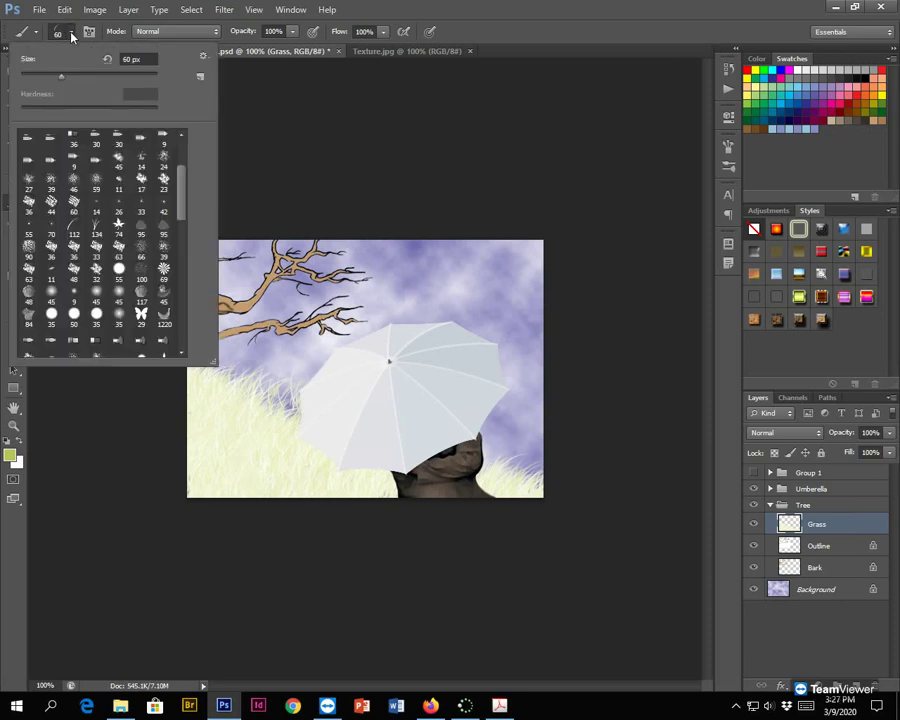
left_click(71, 35)
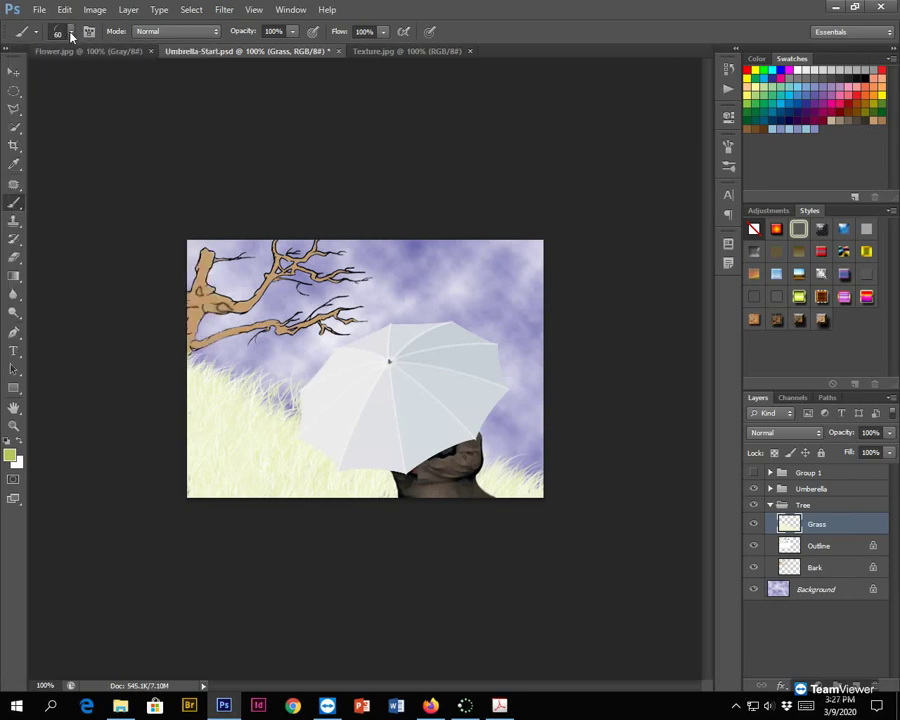
left_click(170, 32)
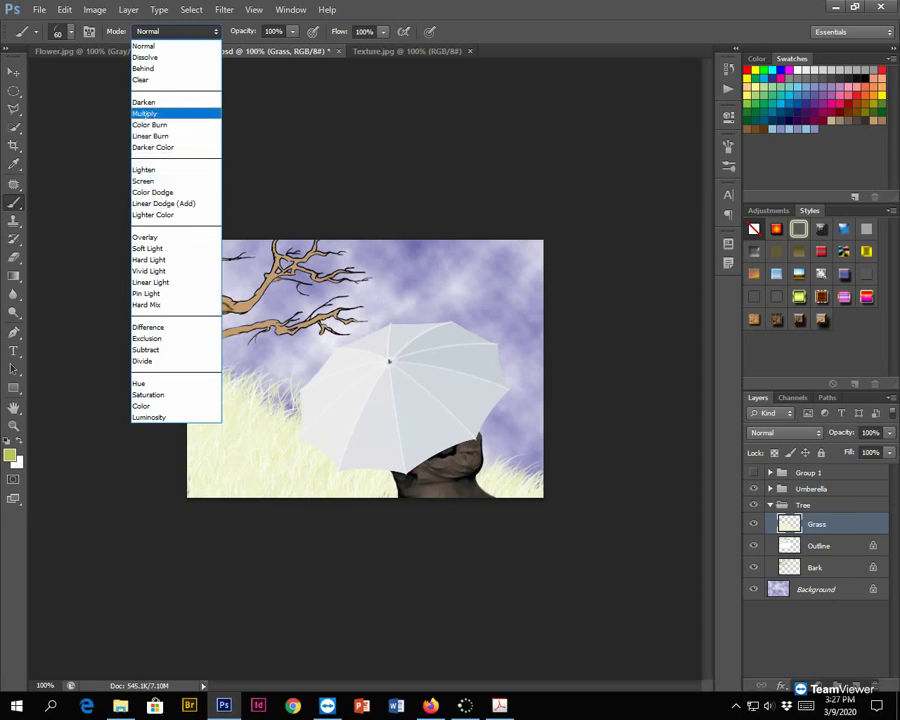
left_click(145, 113)
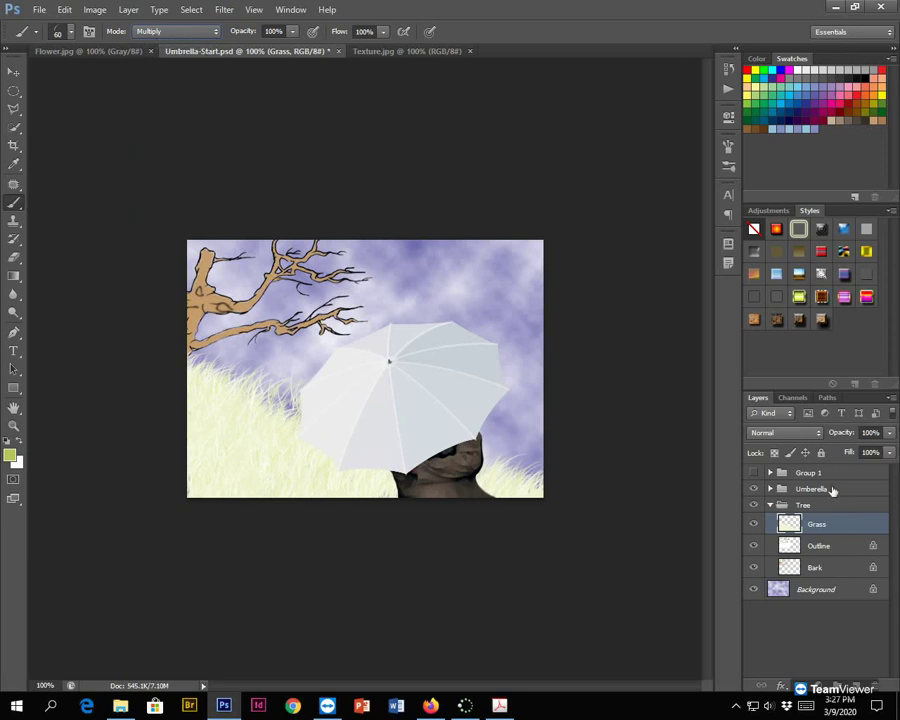
left_click(152, 32)
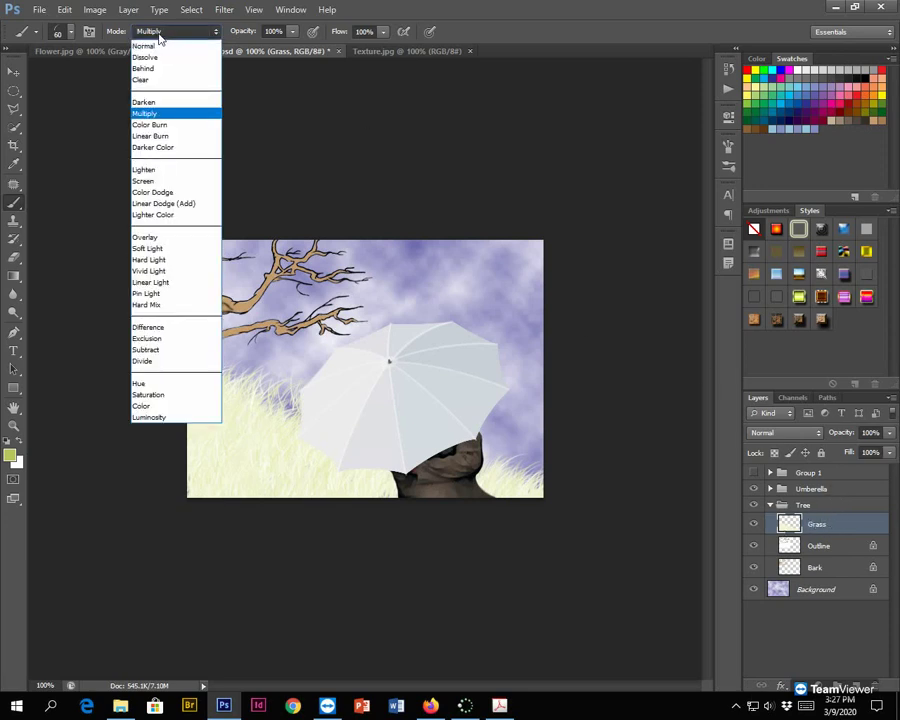
left_click(153, 114)
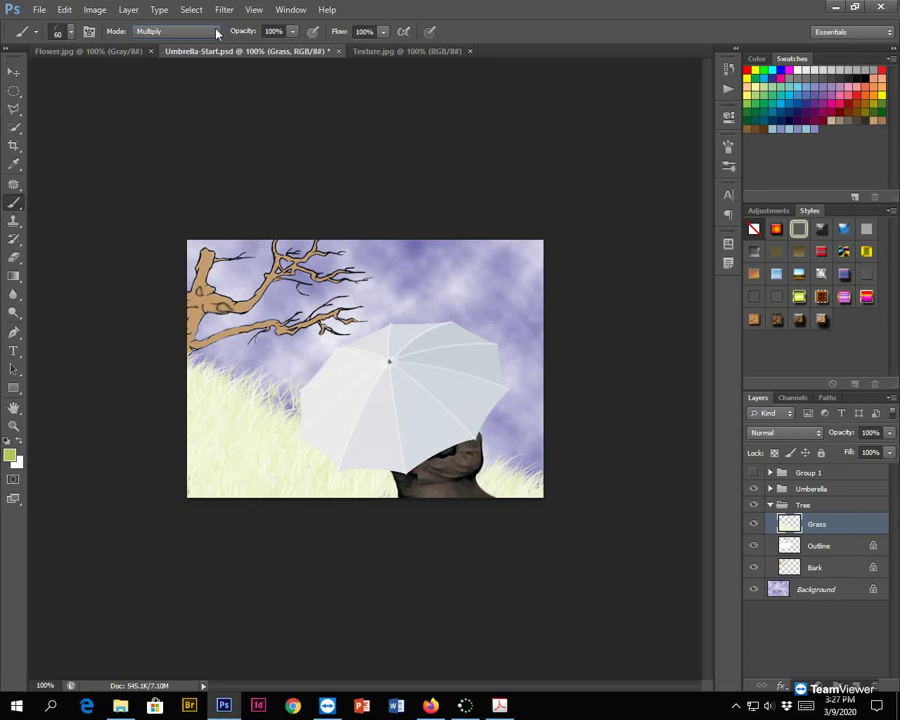
left_click(292, 31)
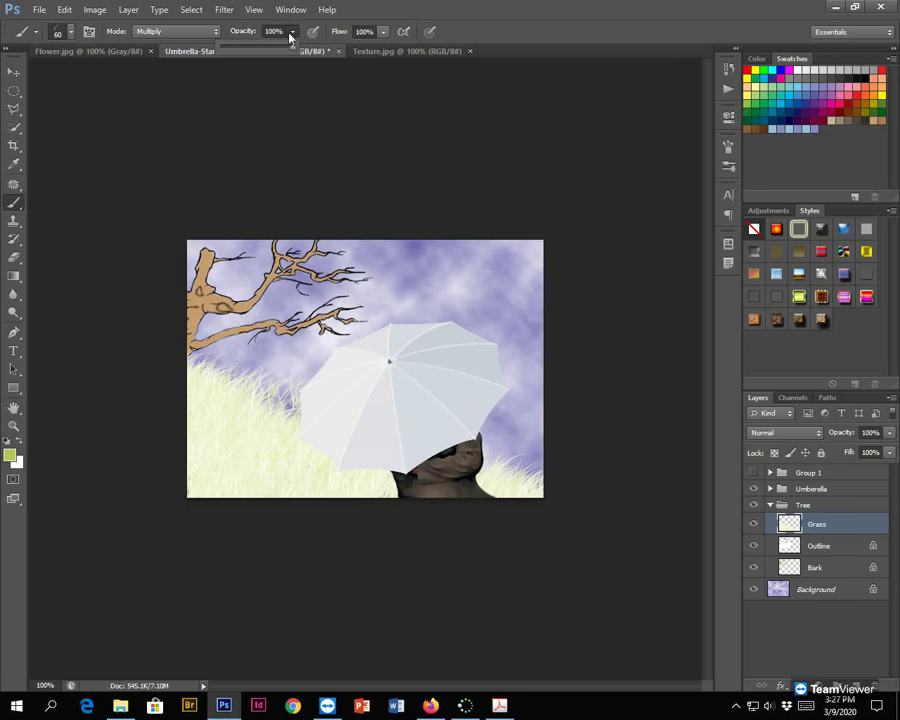
left_click(289, 35)
type("50")
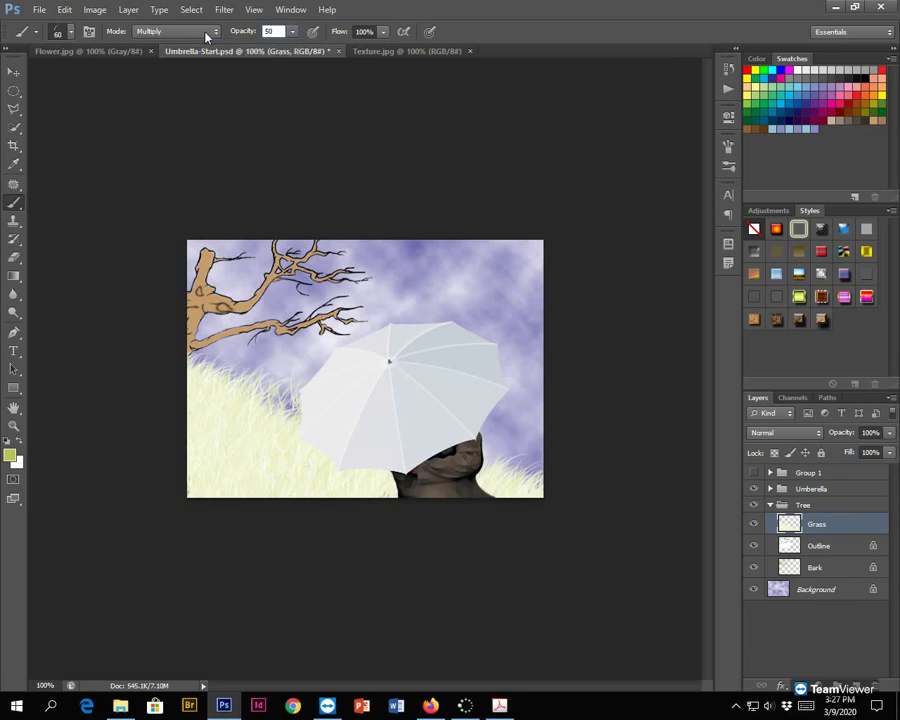
key("Tab")
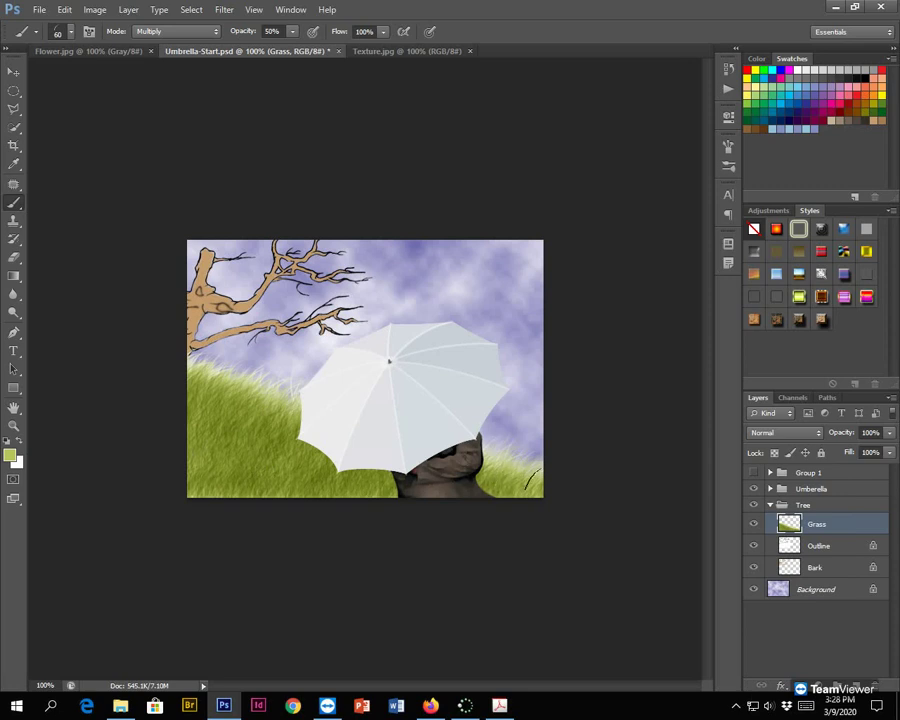
left_click_drag(356, 477, 339, 490)
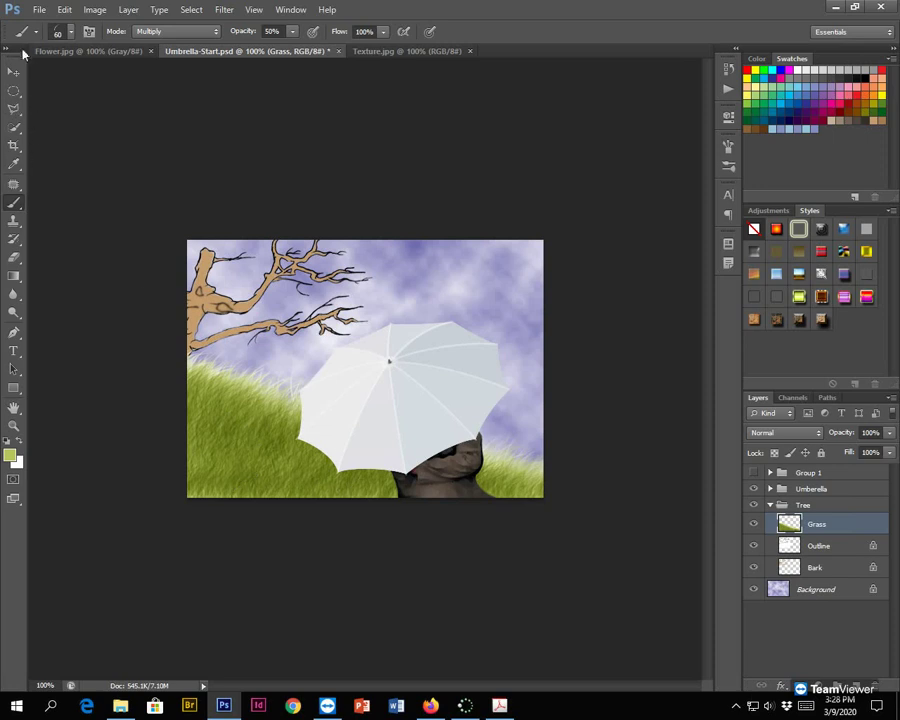
left_click(38, 9)
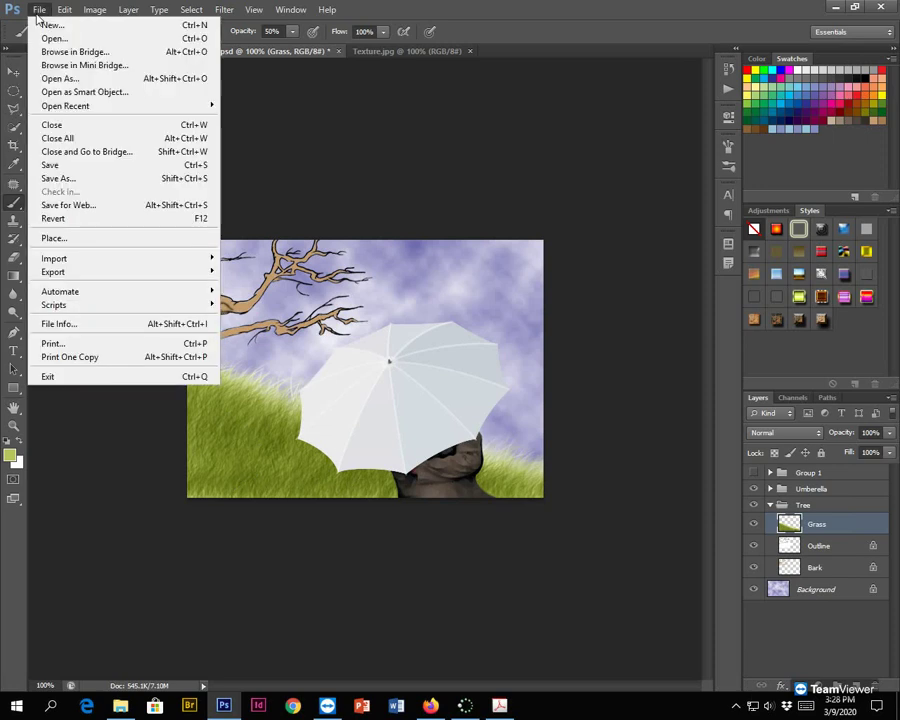
left_click(90, 180)
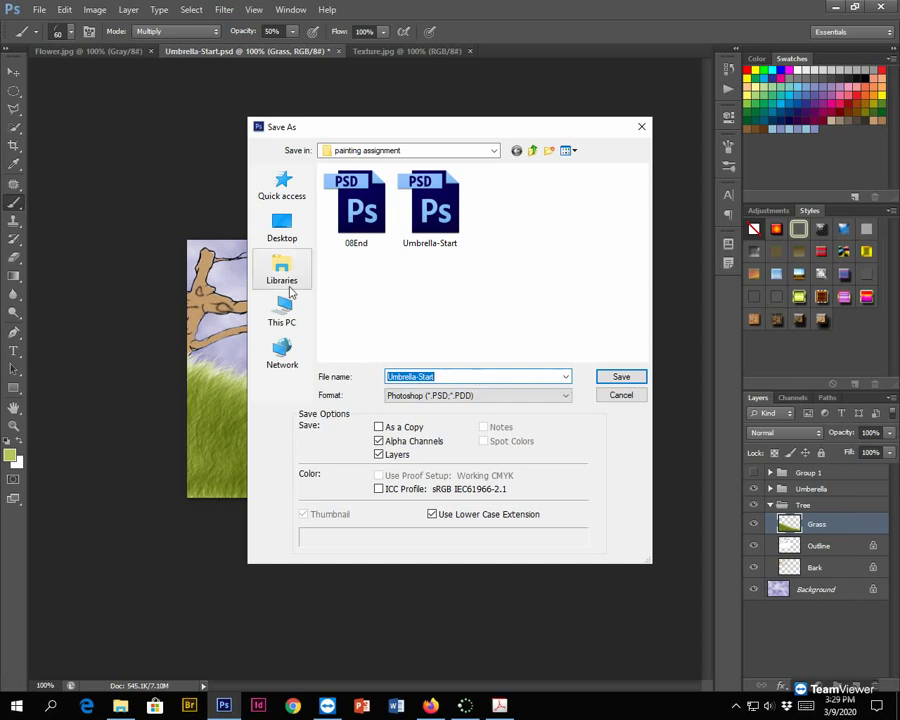
left_click(632, 398)
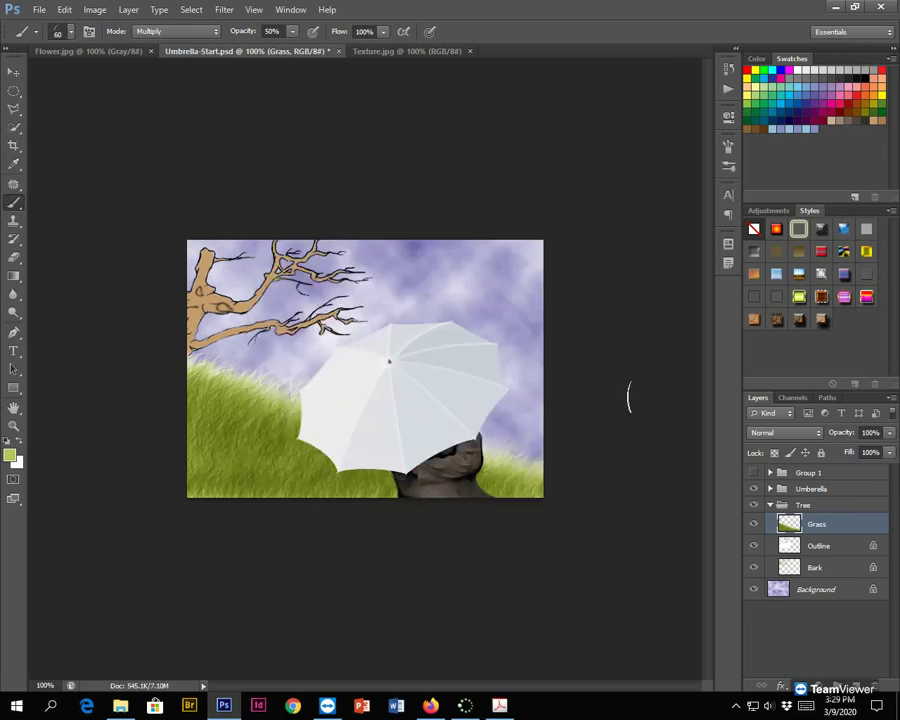
Step: Collapse the Tree group and expand the Umberella group
left_click(770, 508)
left_click(770, 506)
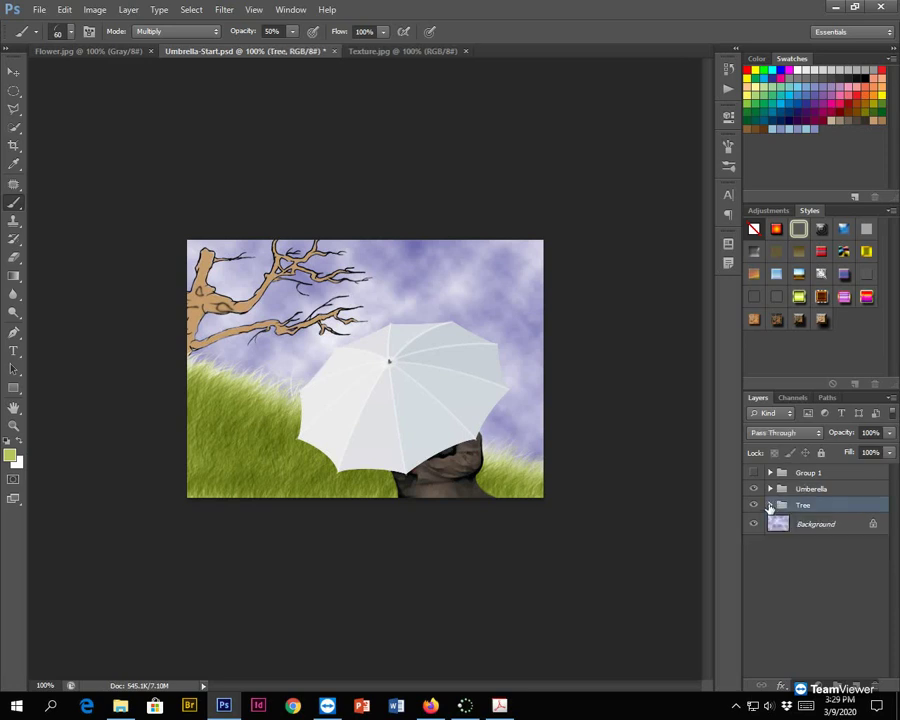
left_click(770, 489)
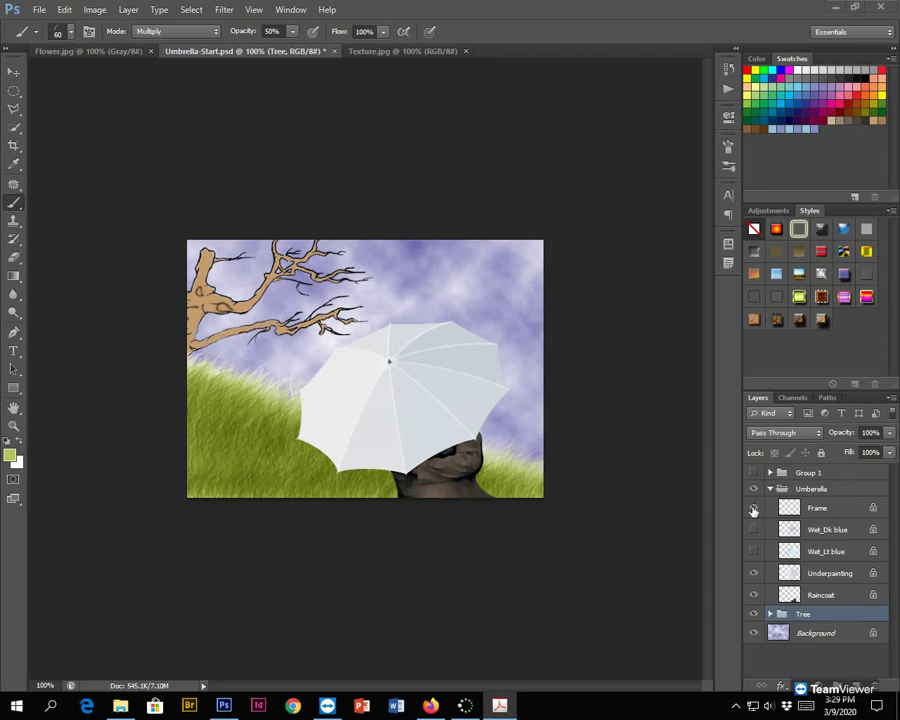
Step: Toggle the umbrella layers' visibility to inspect them, then select Wet_Dk blue
left_click(753, 509)
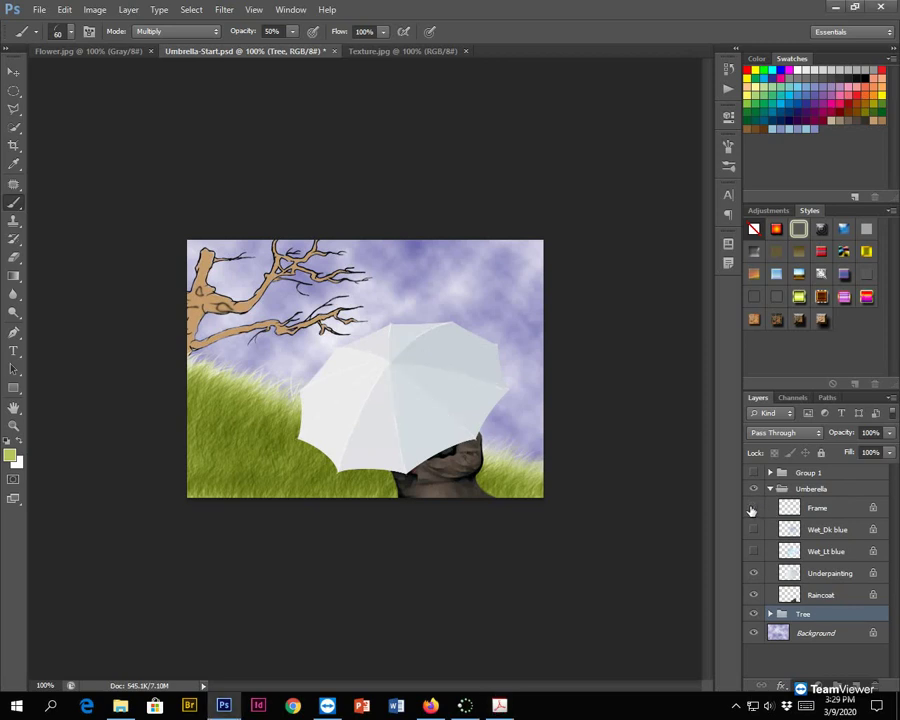
left_click(754, 574)
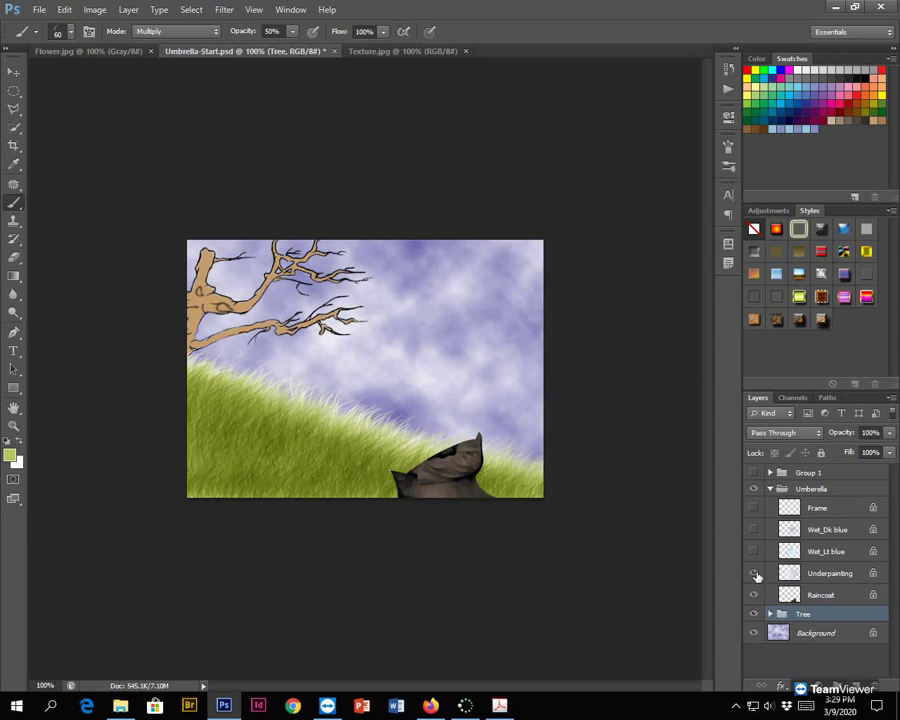
left_click(754, 574)
left_click(754, 551)
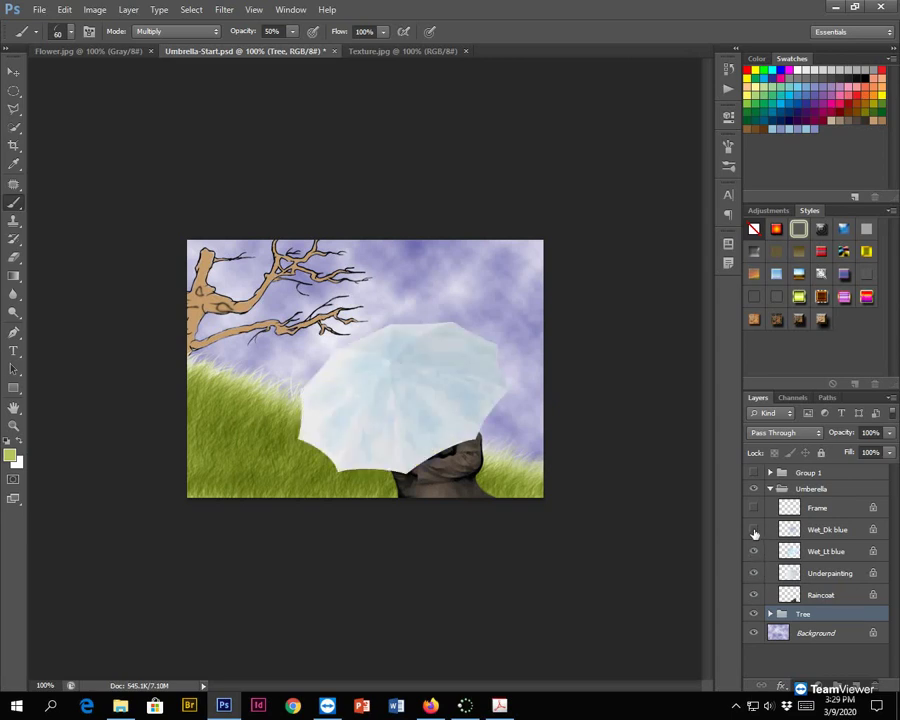
left_click(754, 529)
left_click(754, 508)
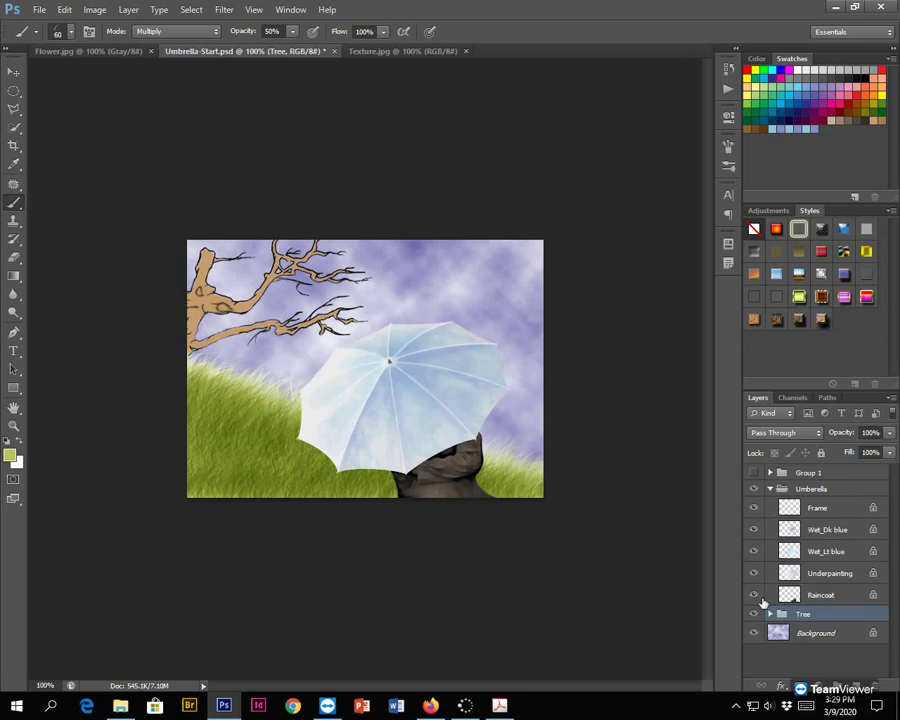
left_click(826, 530)
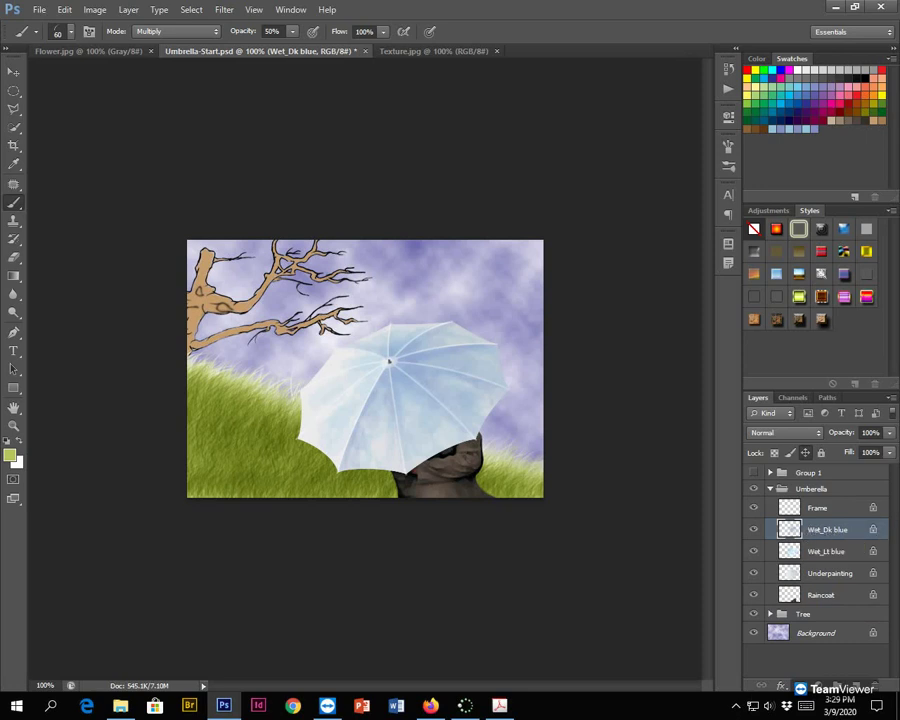
key("alt+Tab")
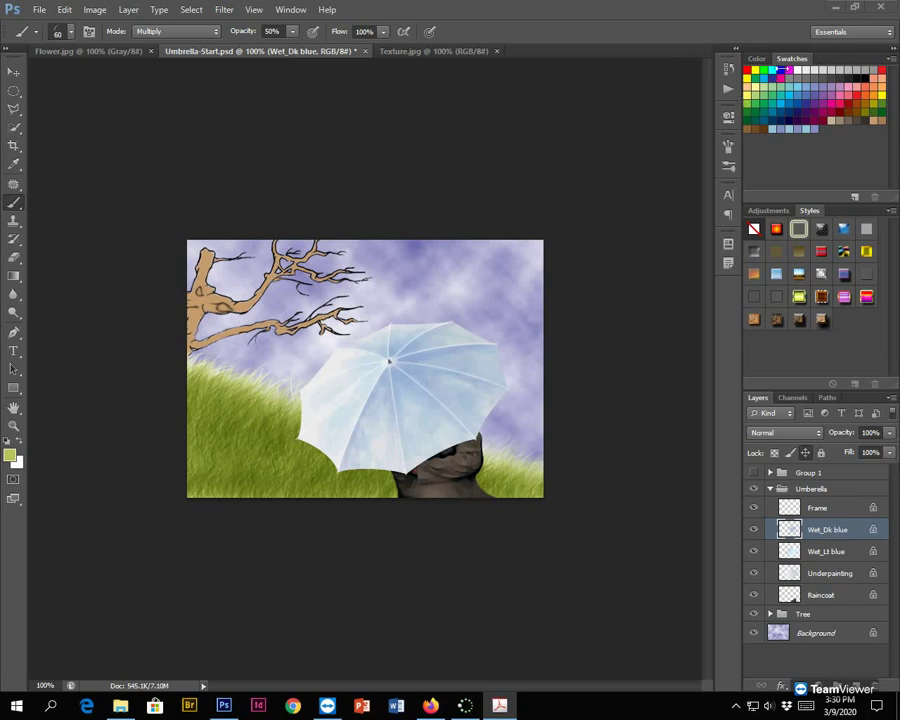
Step: Switch between Color and Swatches, ending on the Color tab's RGB sliders
left_click(756, 60)
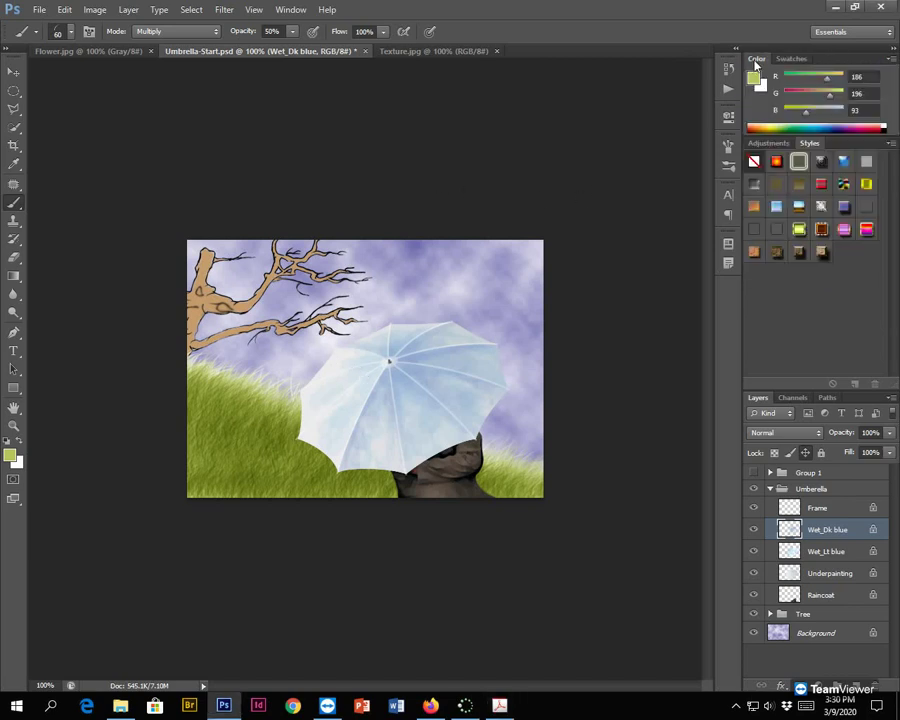
left_click(793, 60)
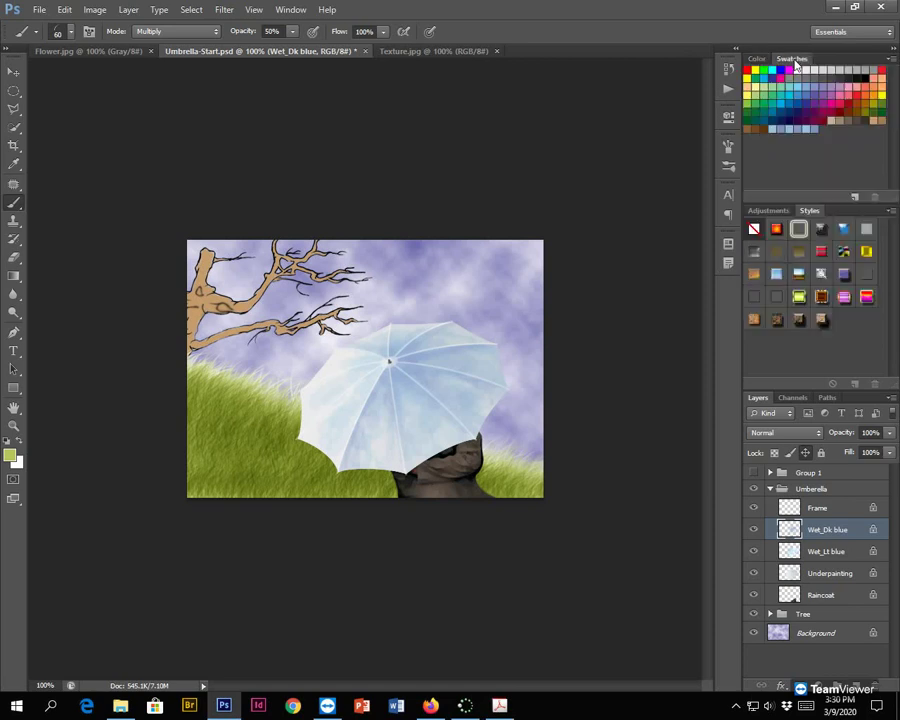
left_click(758, 60)
left_click(786, 61)
left_click(757, 60)
left_click(790, 60)
left_click(758, 60)
left_click(290, 10)
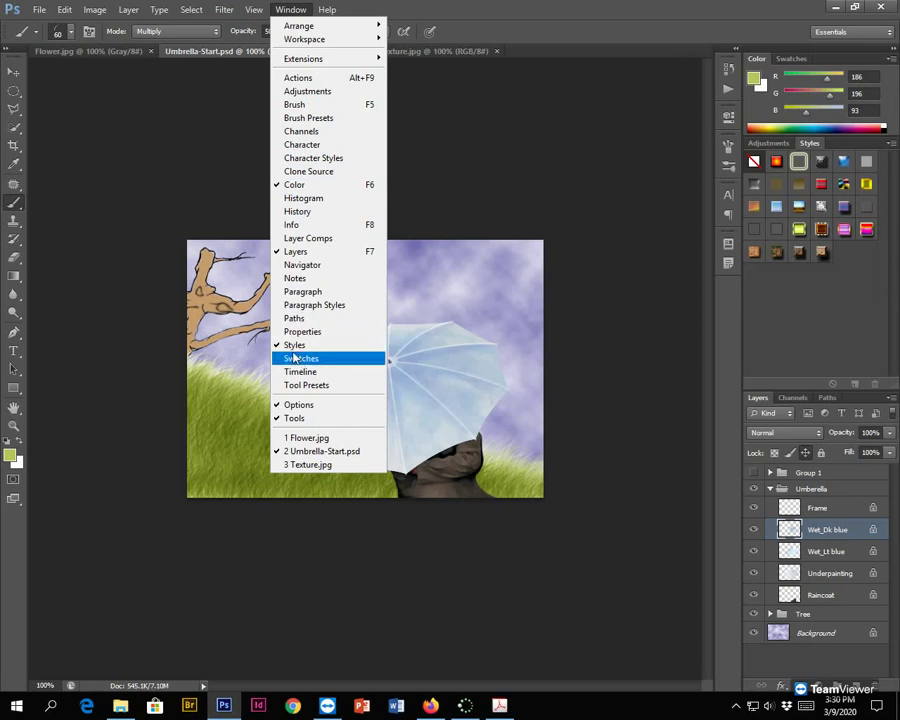
left_click(296, 10)
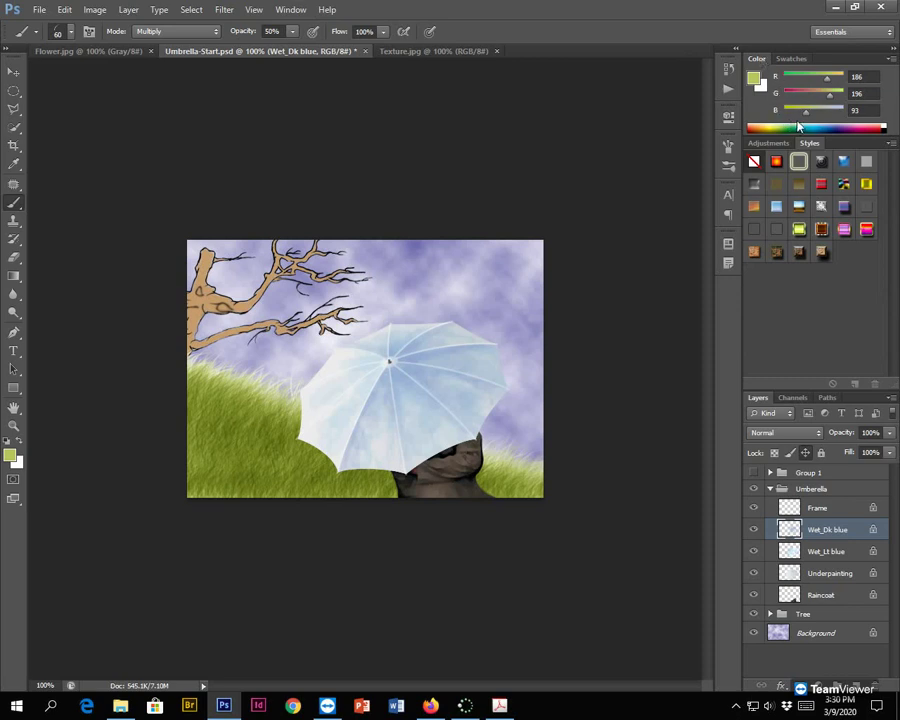
Step: Enter R 150, G 193, B 219 in the Color panel for the foreground colour
left_click(825, 80)
type("150")
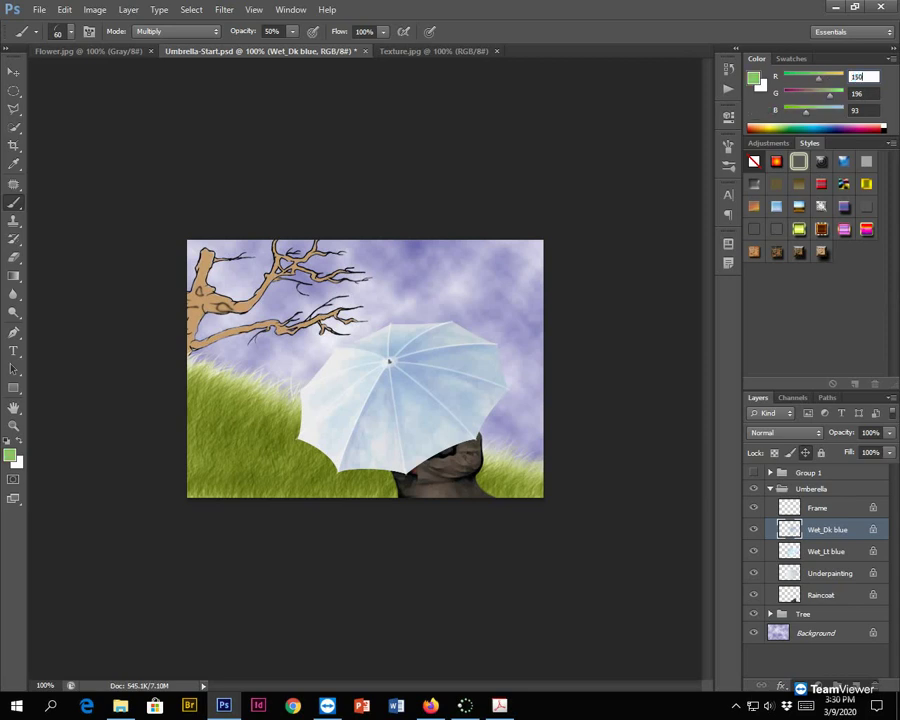
key("Tab")
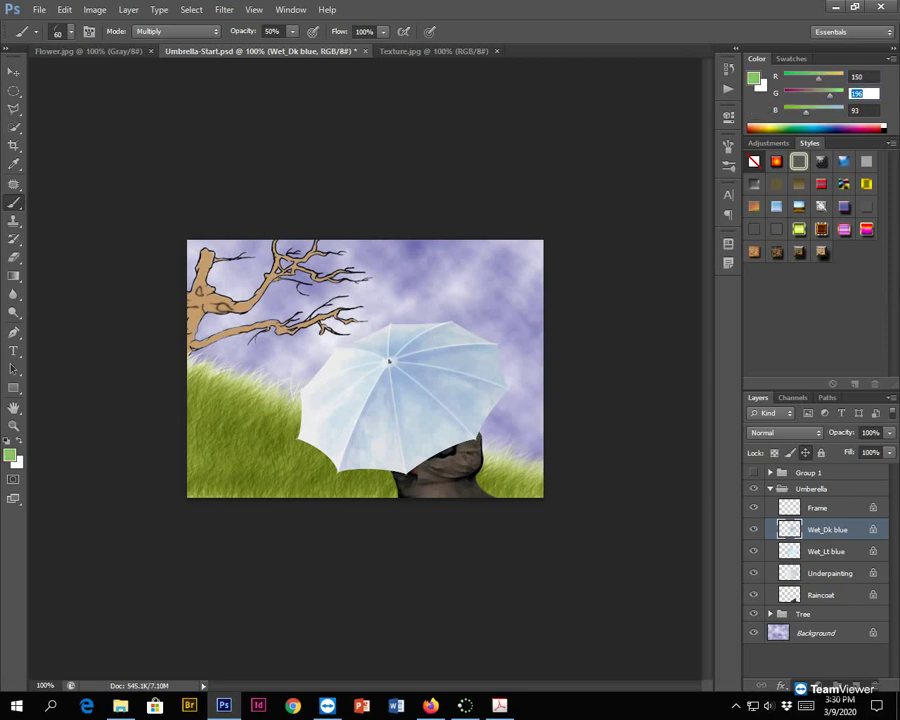
type("19")
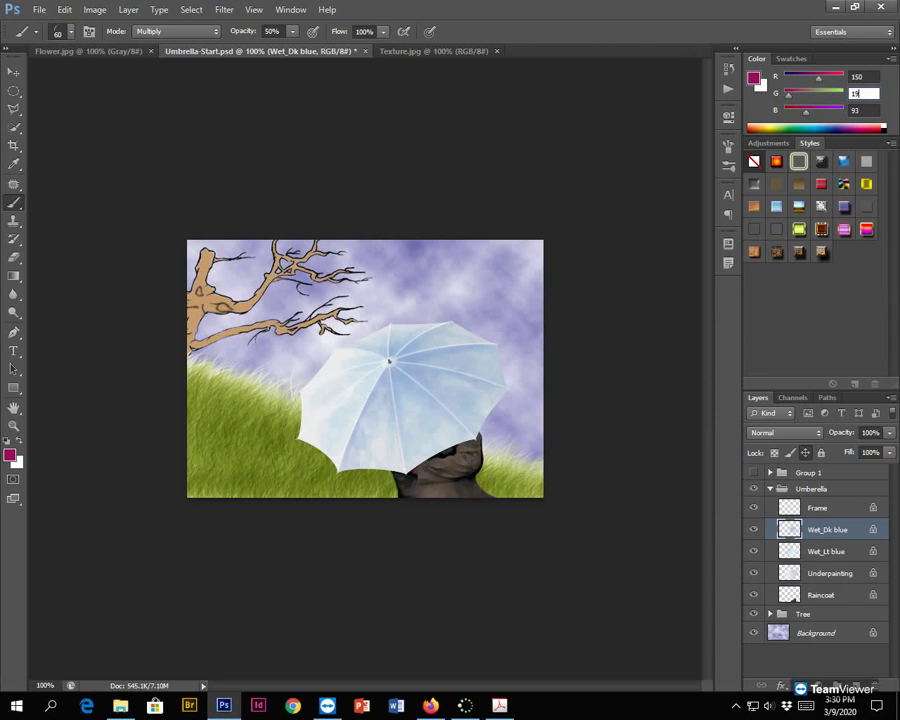
type("3")
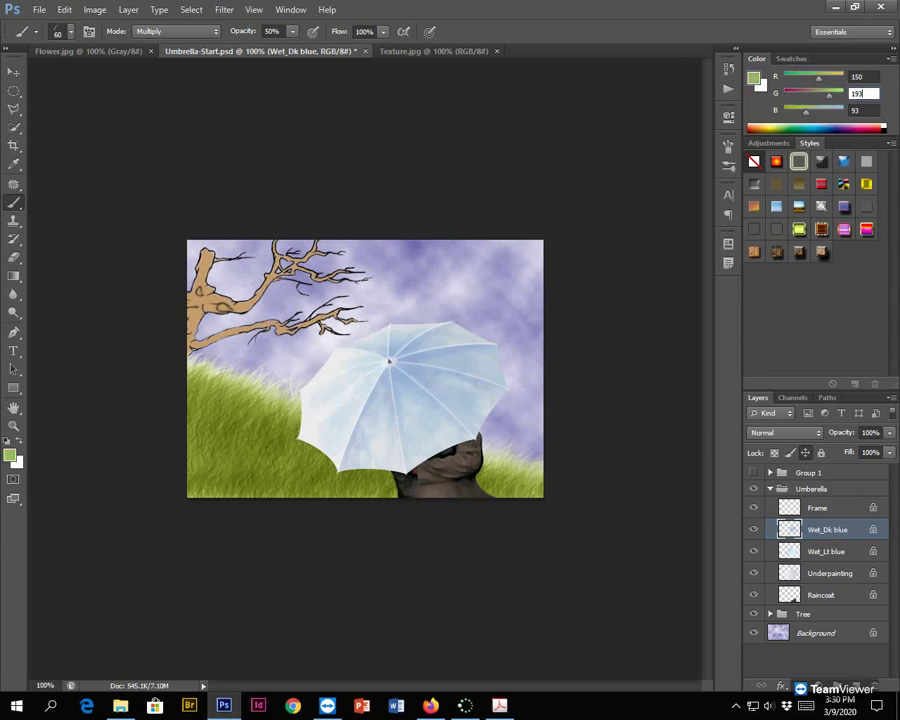
key("Tab")
type("219")
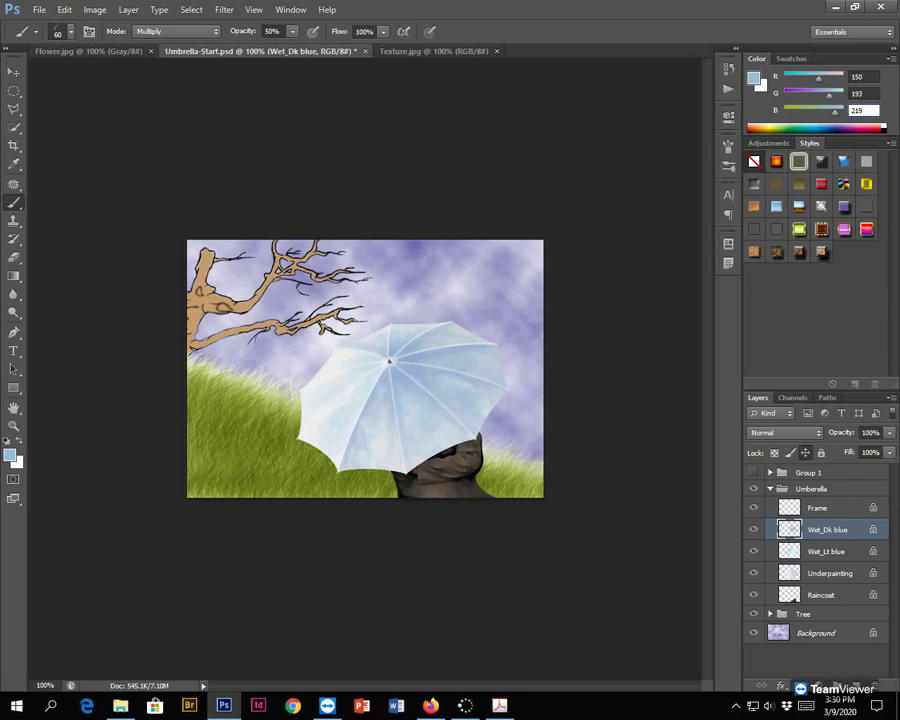
Step: Add the R150 G193 B219 foreground colour to Swatches, naming the swatch with a person's first name
left_click(791, 60)
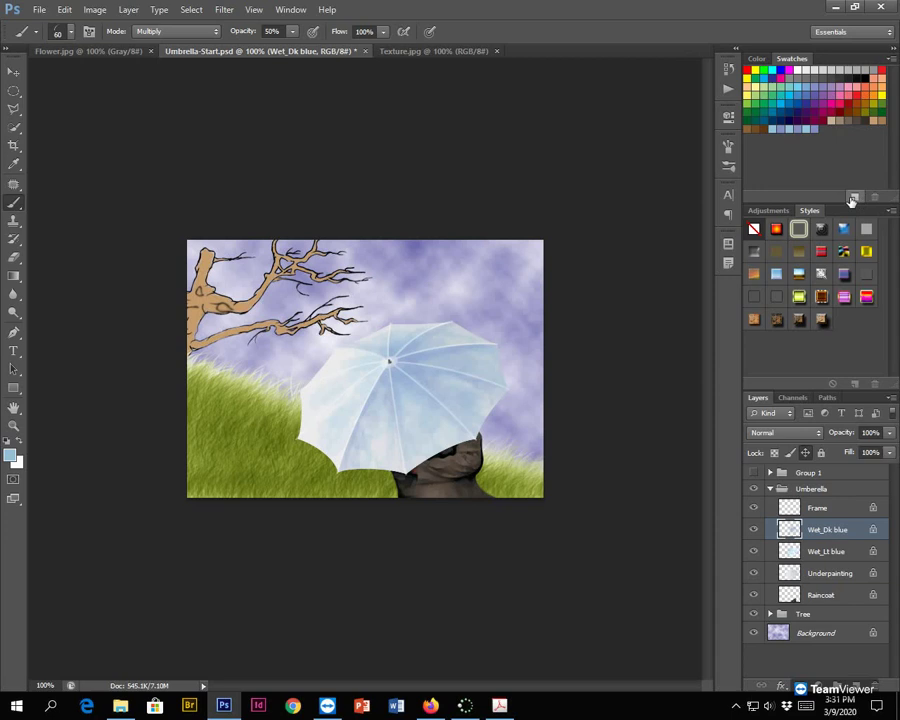
left_click(833, 137)
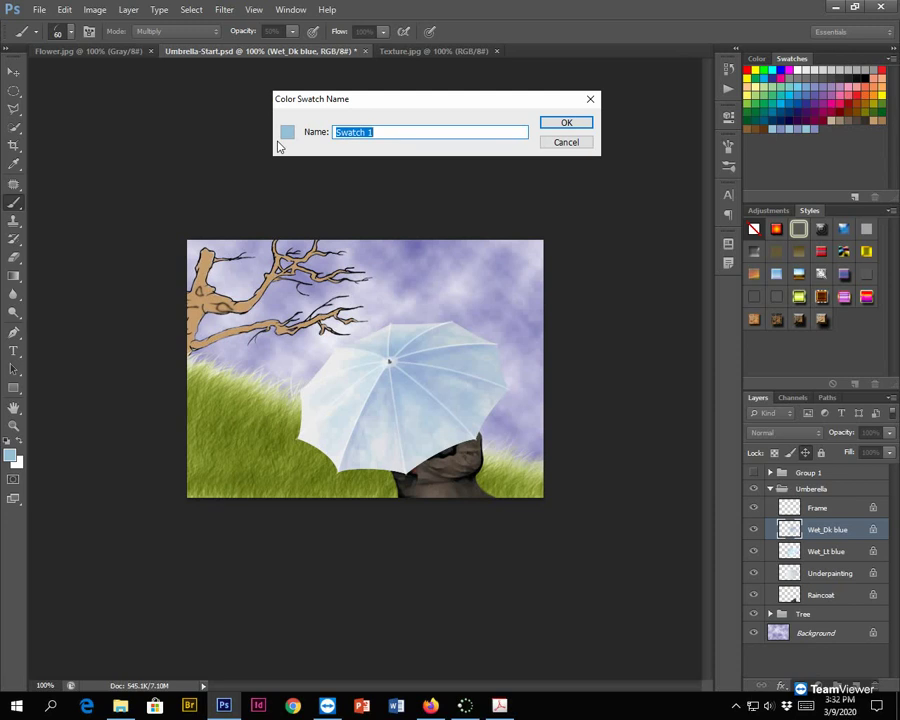
type("light blue")
key("BackSpace")
key("BackSpace")
key("BackSpace")
key("BackSpace")
key("BackSpace")
key("BackSpace")
key("BackSpace")
key("BackSpace")
key("BackSpace")
type("Dennis")
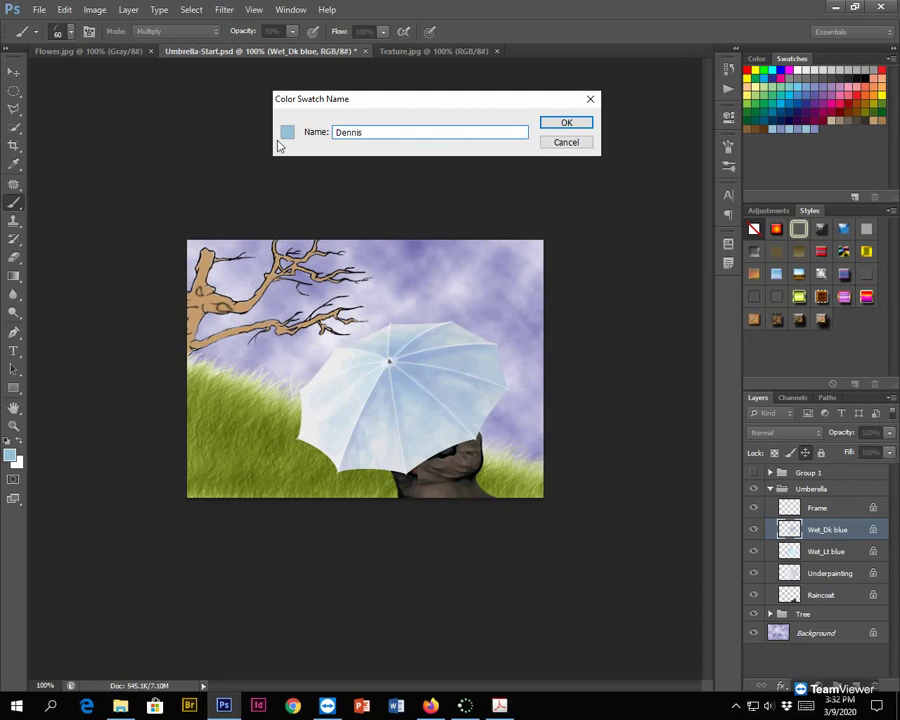
left_click(561, 124)
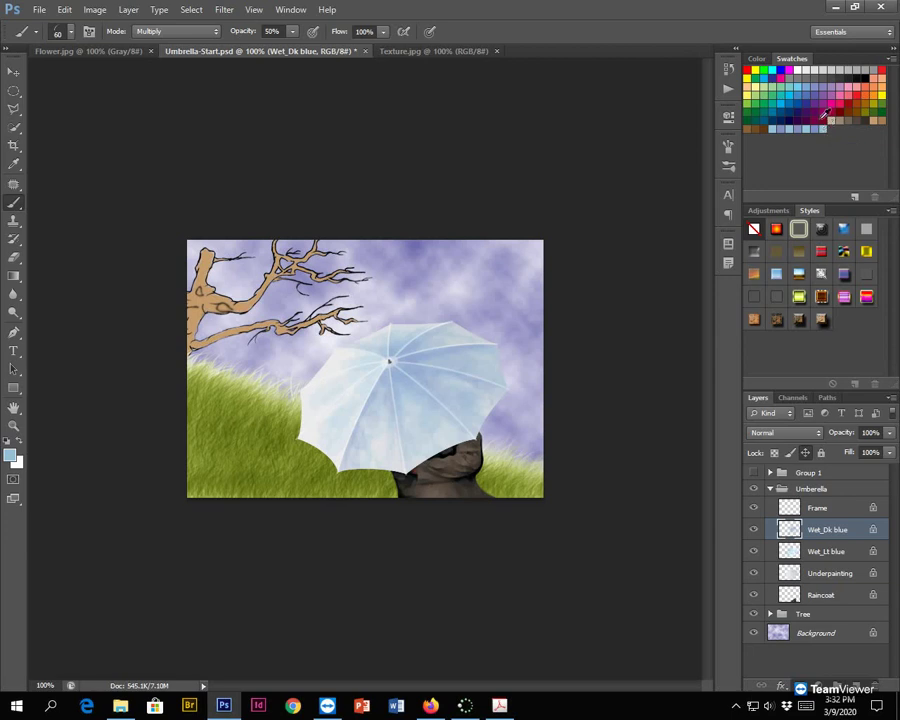
left_click(756, 60)
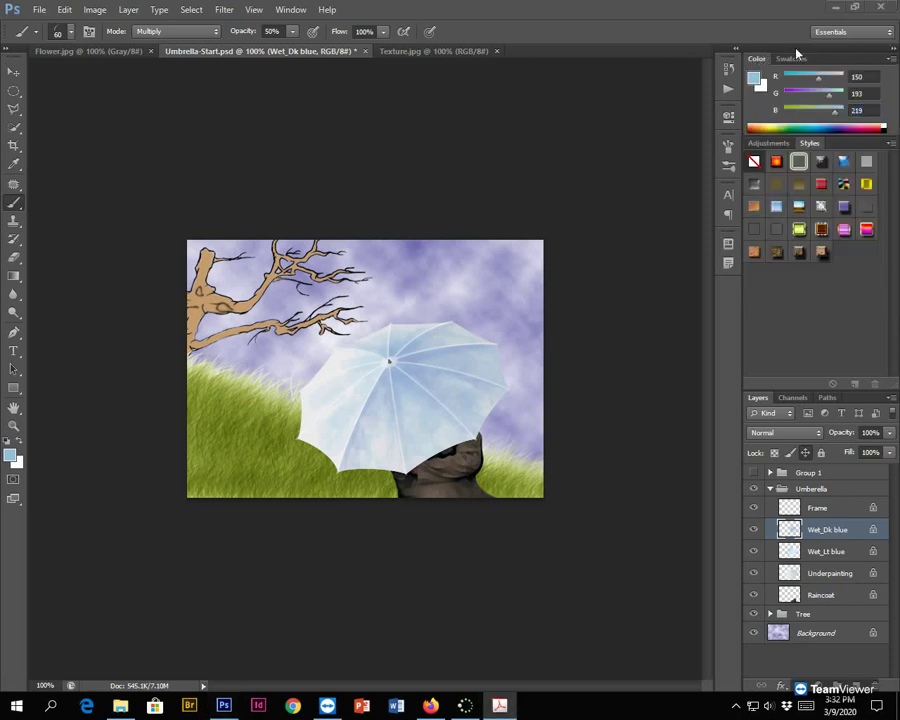
left_click(864, 76)
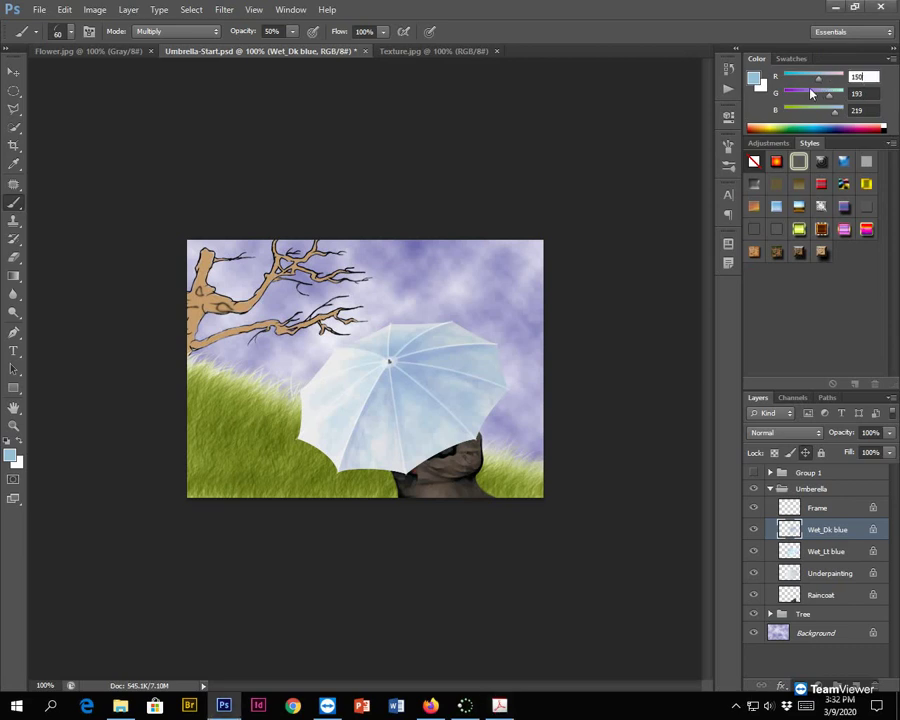
key("BackSpace")
key("BackSpace")
key("BackSpace")
type("132")
key("Tab")
type("143")
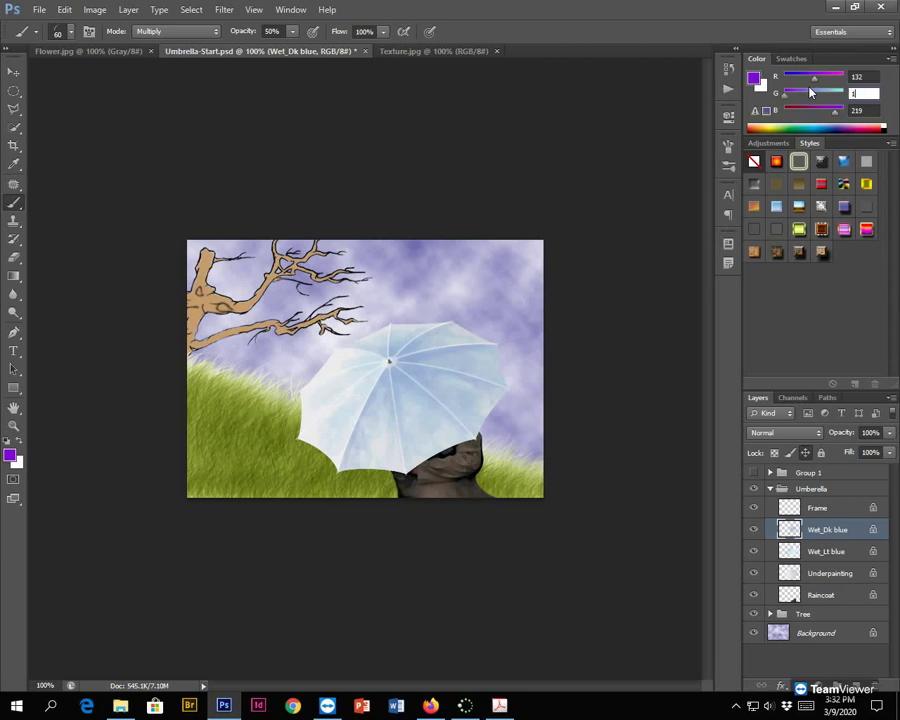
key("Tab")
type("199")
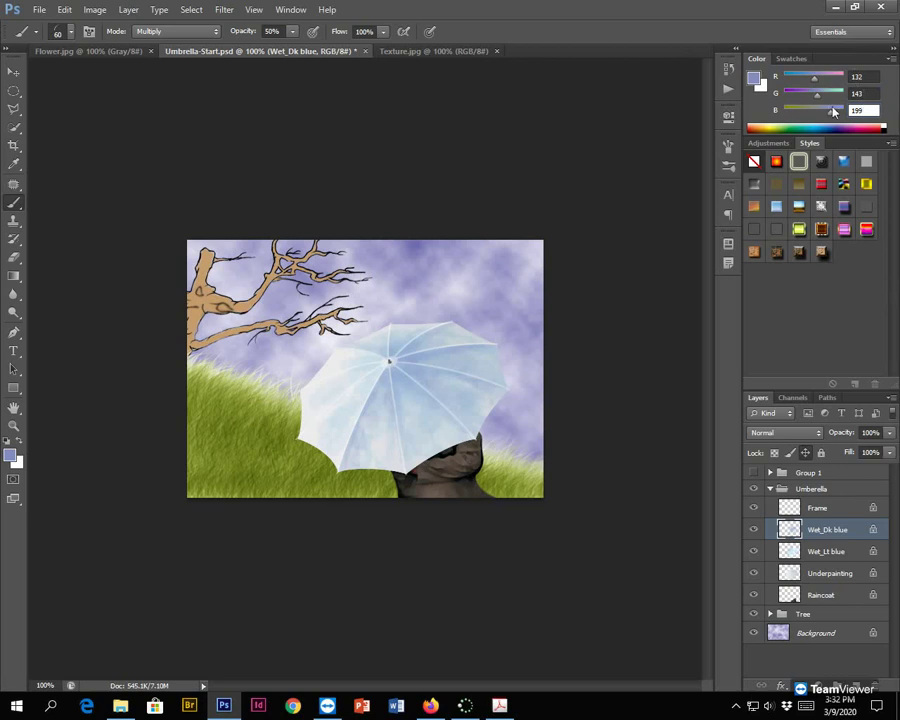
left_click(796, 60)
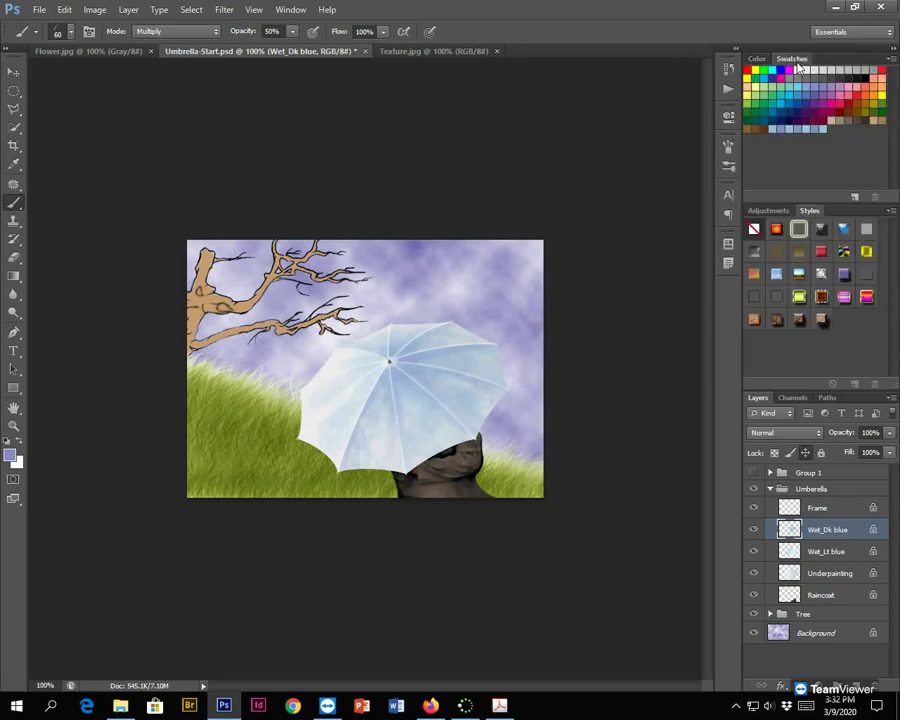
left_click(841, 137)
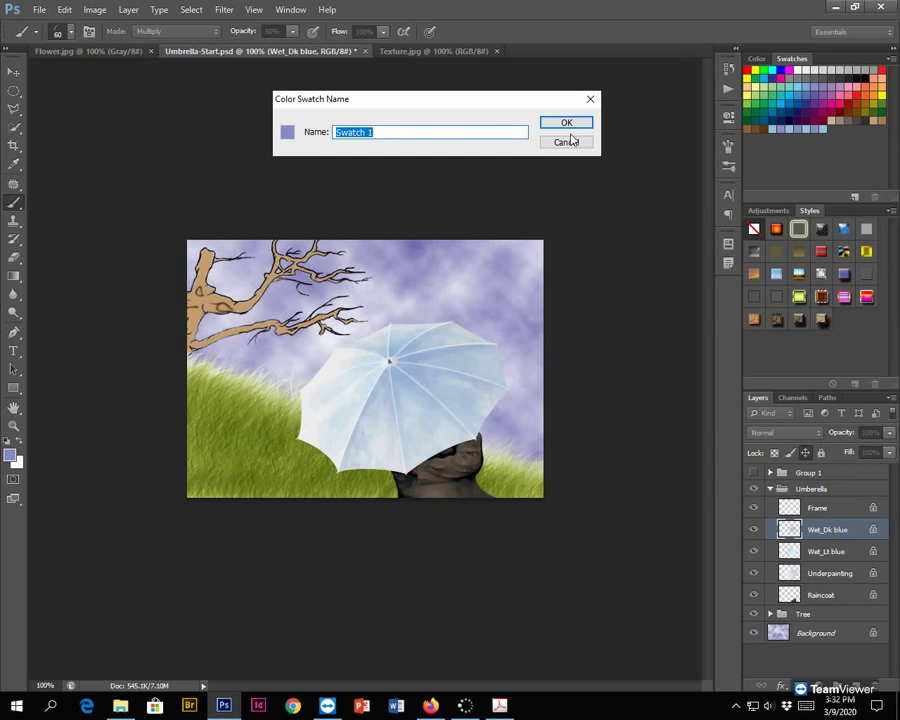
type("Daryl")
left_click(576, 124)
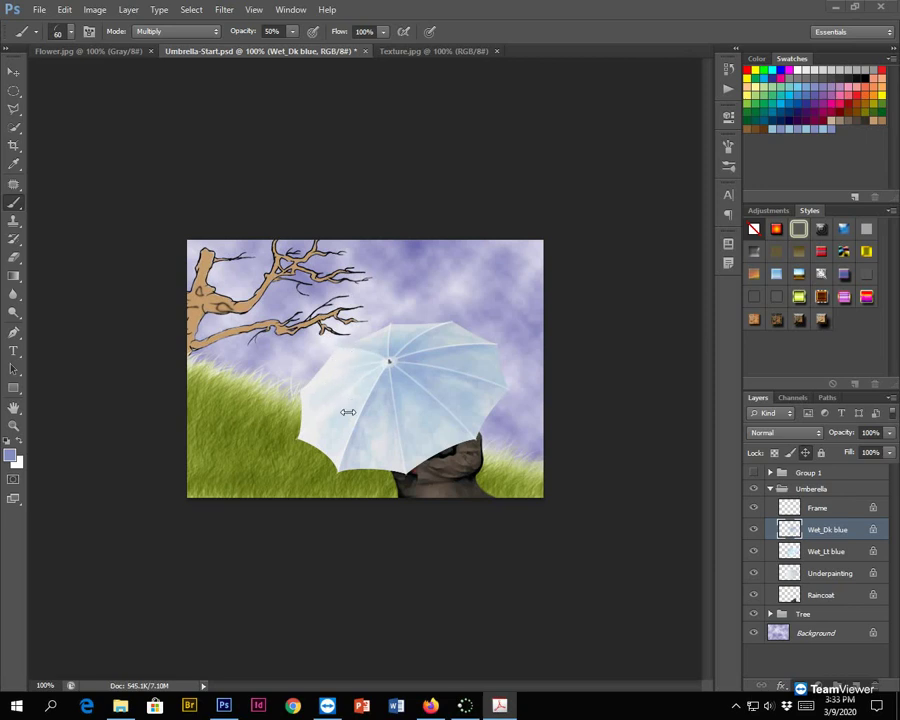
Step: Zoom in on the umbrella and back out to 177%, then bring up the brush preset picker
scroll(395, 420, "up", 3)
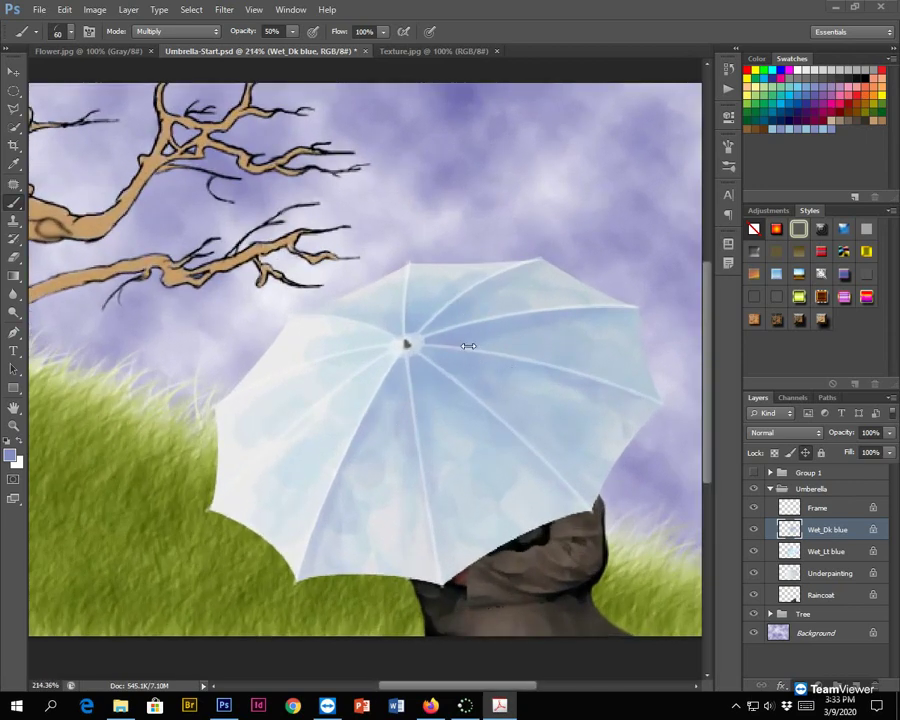
scroll(436, 394, "down", 2)
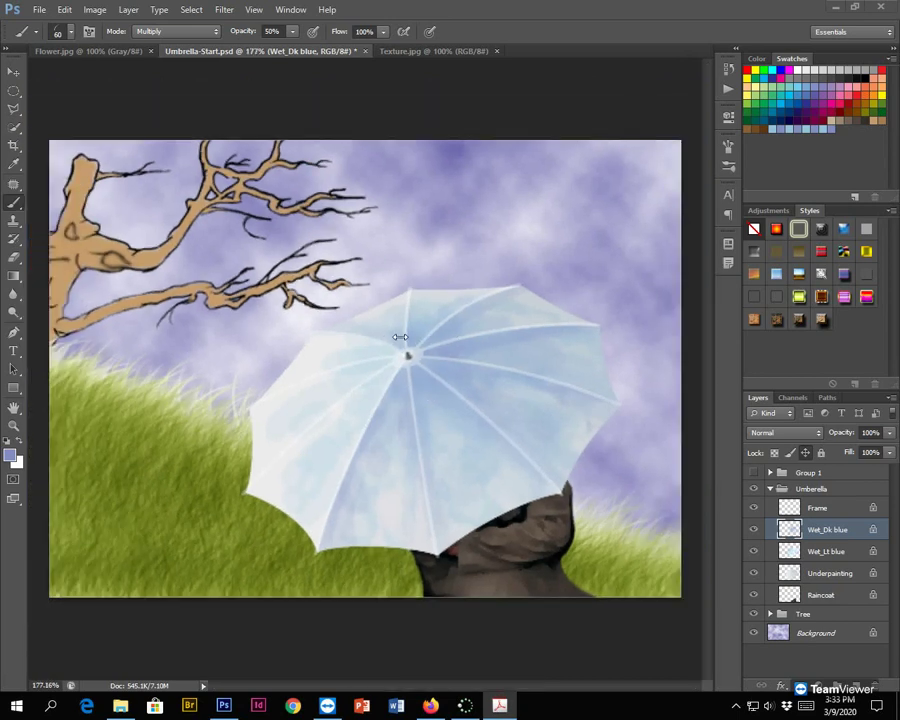
left_click(71, 35)
left_click(72, 35)
left_click(73, 34)
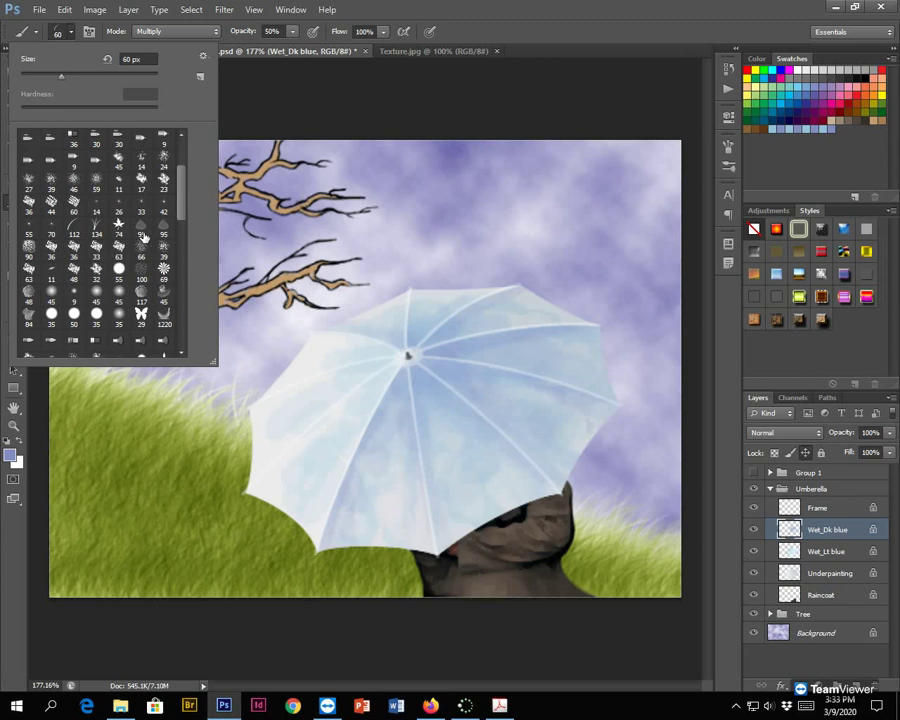
Step: Reset the brush picker to Photoshop's default brushes without saving the current set
left_click(203, 55)
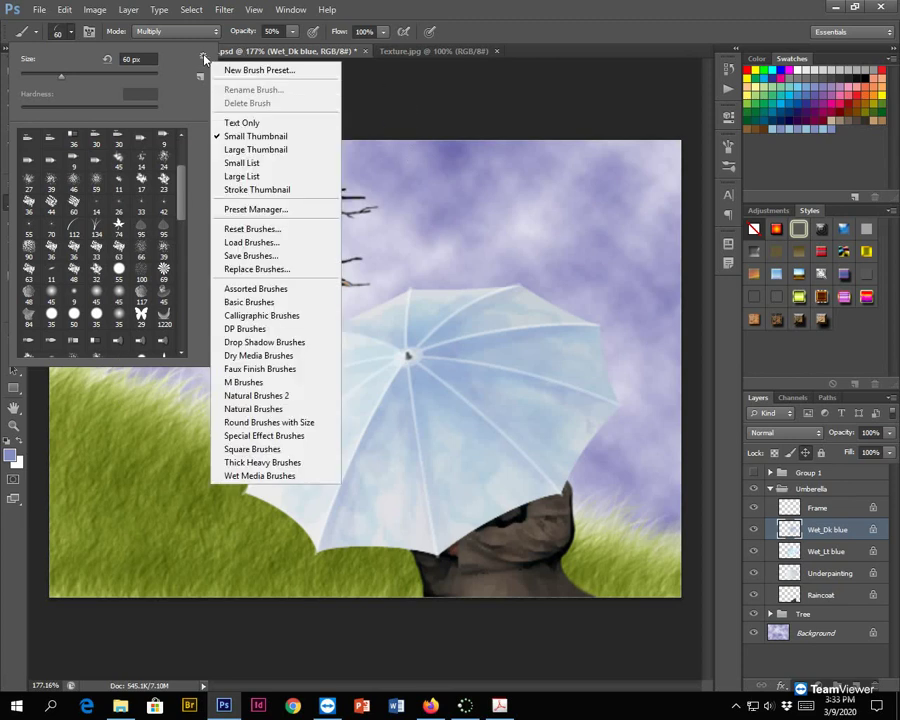
left_click(285, 229)
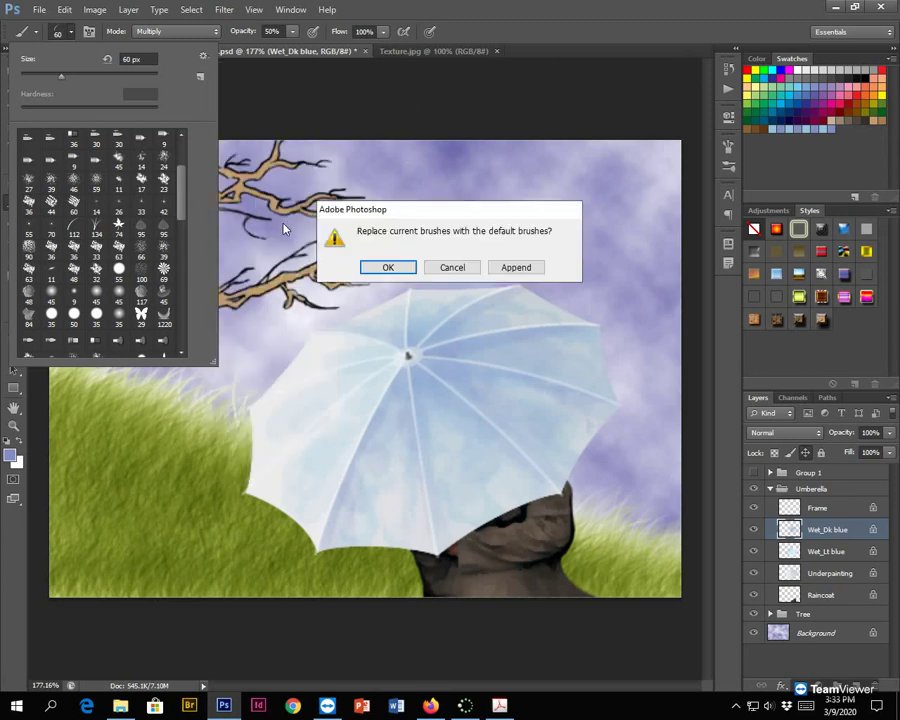
left_click(397, 275)
left_click(452, 271)
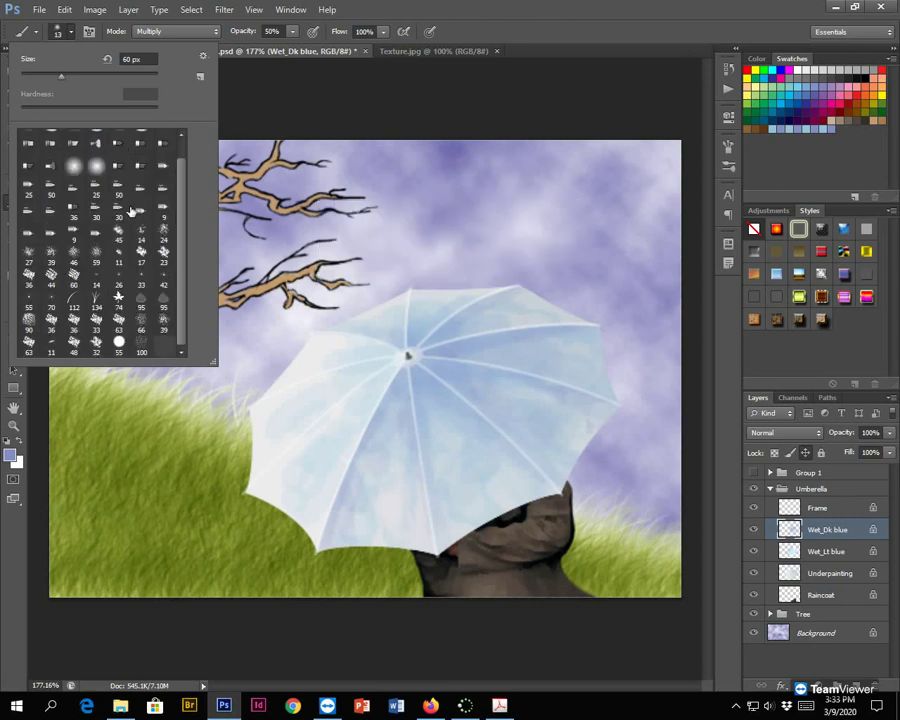
mouse_move(183, 283)
left_mouse_down()
mouse_move(179, 217)
mouse_move(191, 337)
mouse_move(191, 241)
mouse_move(198, 350)
left_mouse_up()
left_click(203, 58)
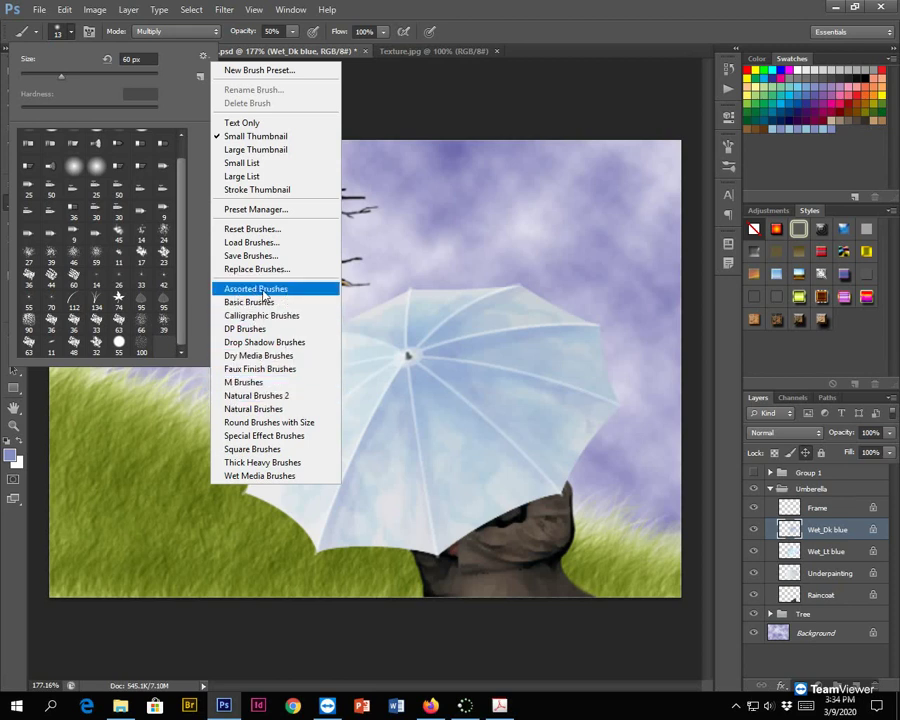
Step: Append the Wet Media Brushes library and choose the Watercolor Light Opacity brush
left_click(256, 478)
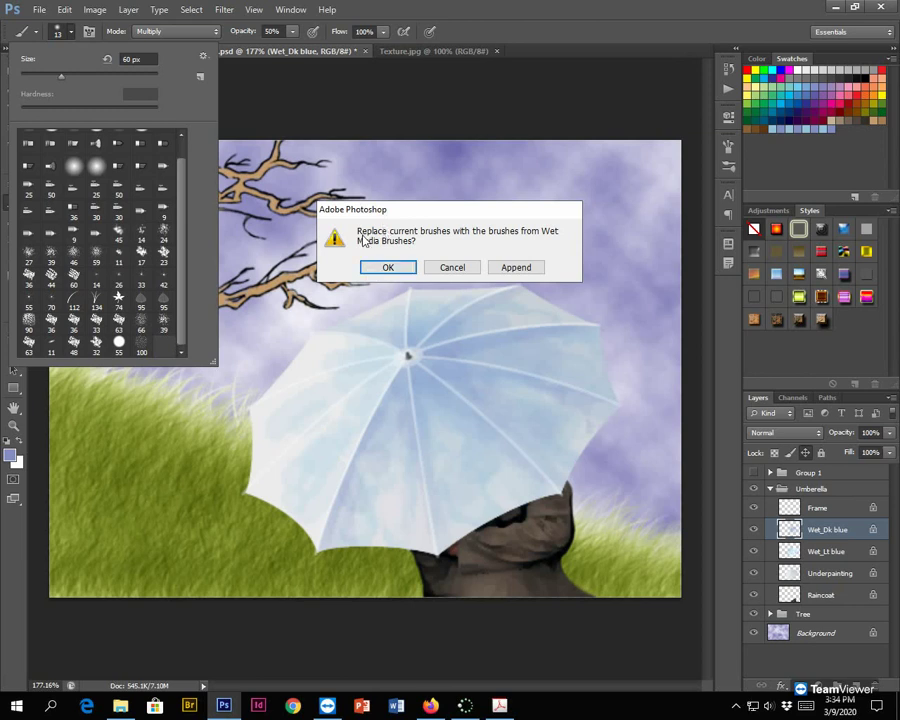
left_click(181, 213)
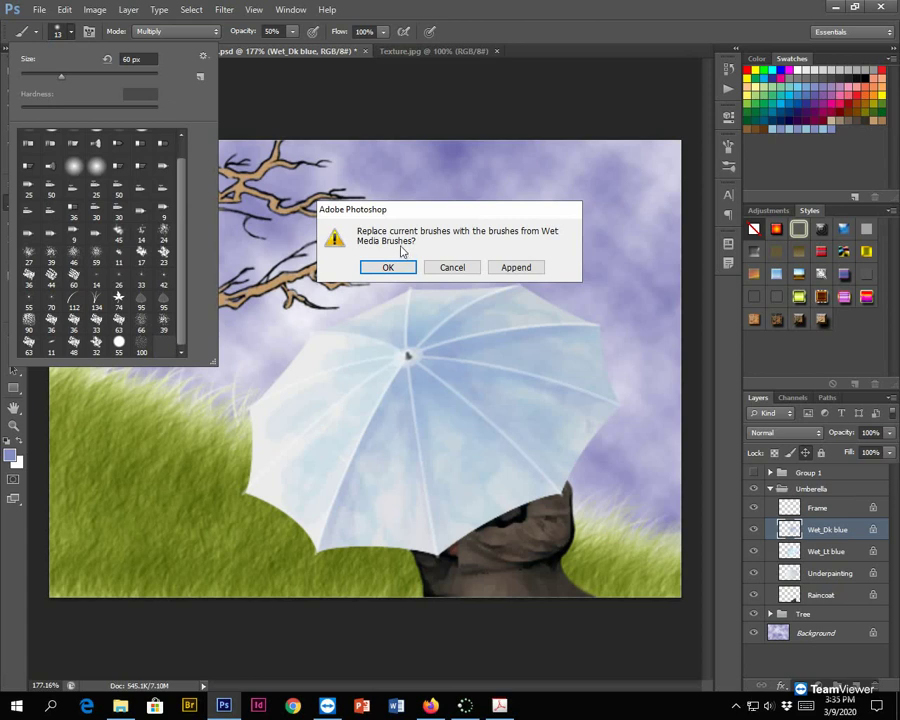
left_click(516, 270)
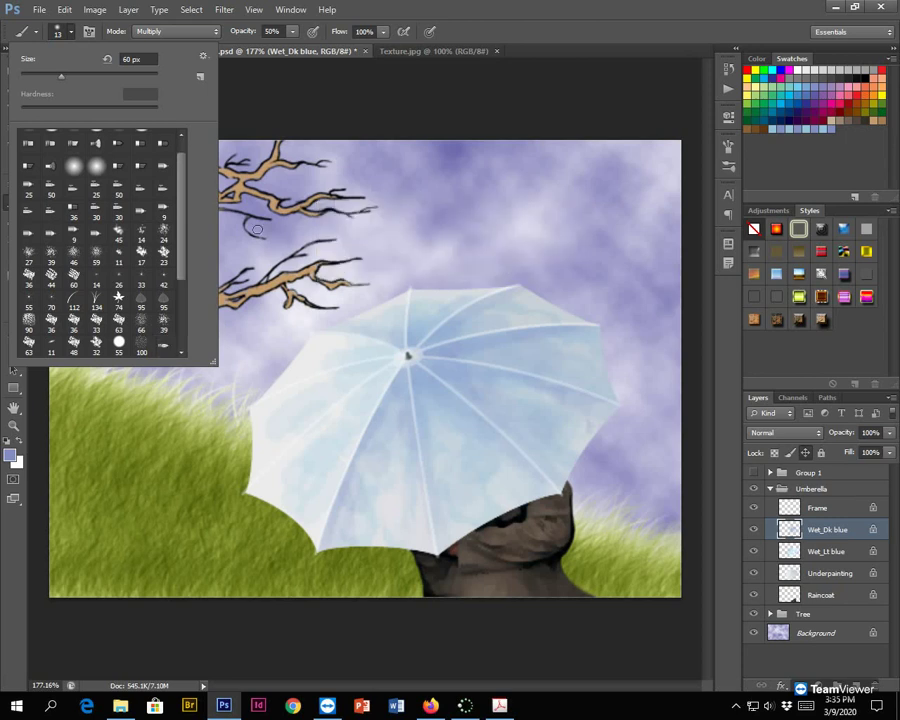
scroll(182, 244, "down", 5)
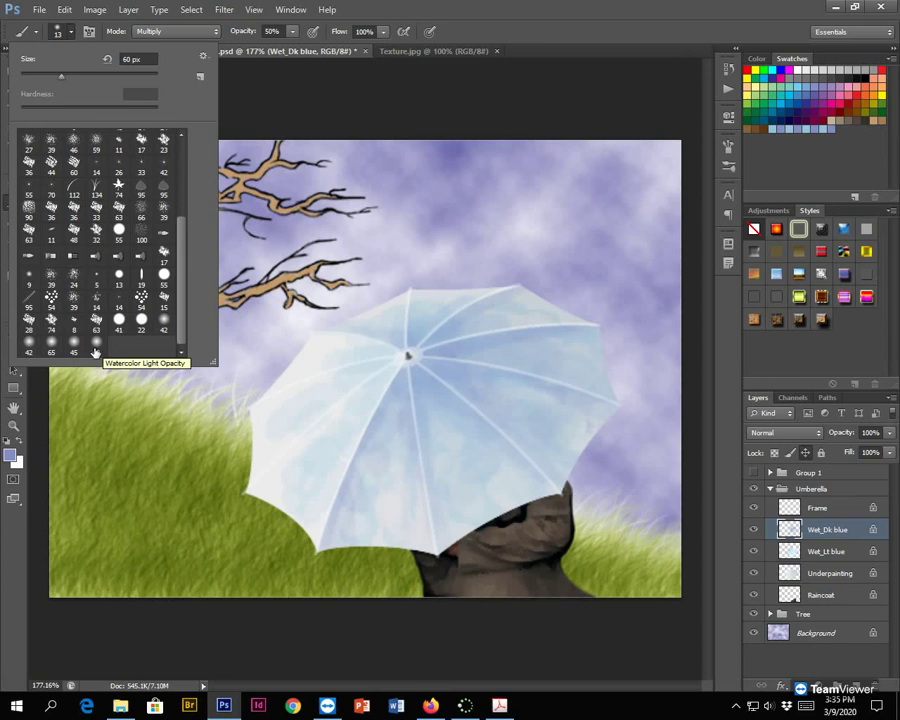
left_click(95, 345)
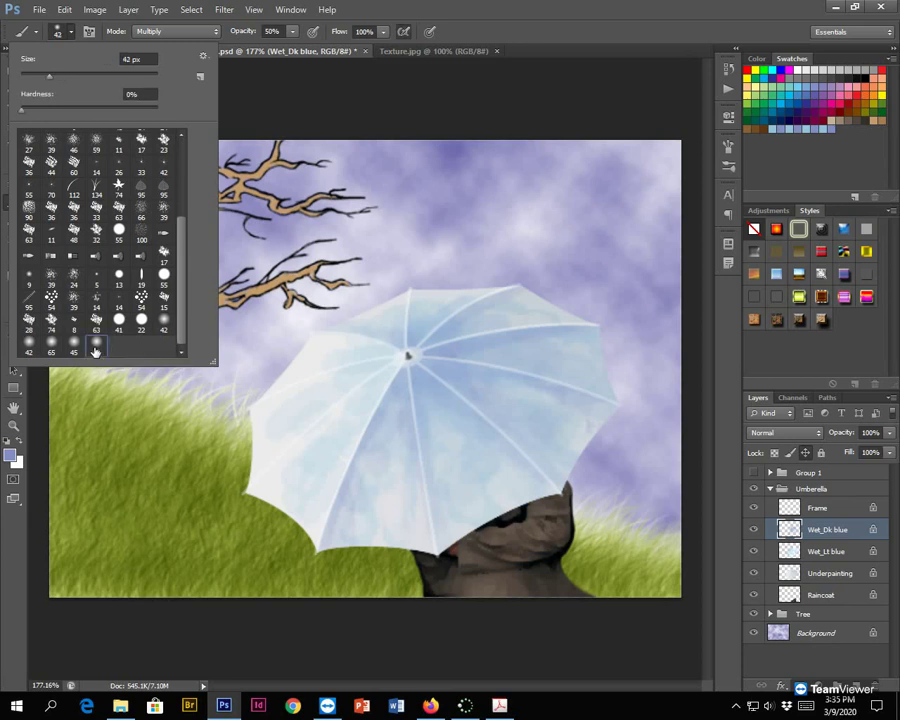
Step: Set the brush to 25 px size, Normal mode and 15% opacity
left_click(133, 59)
type("25")
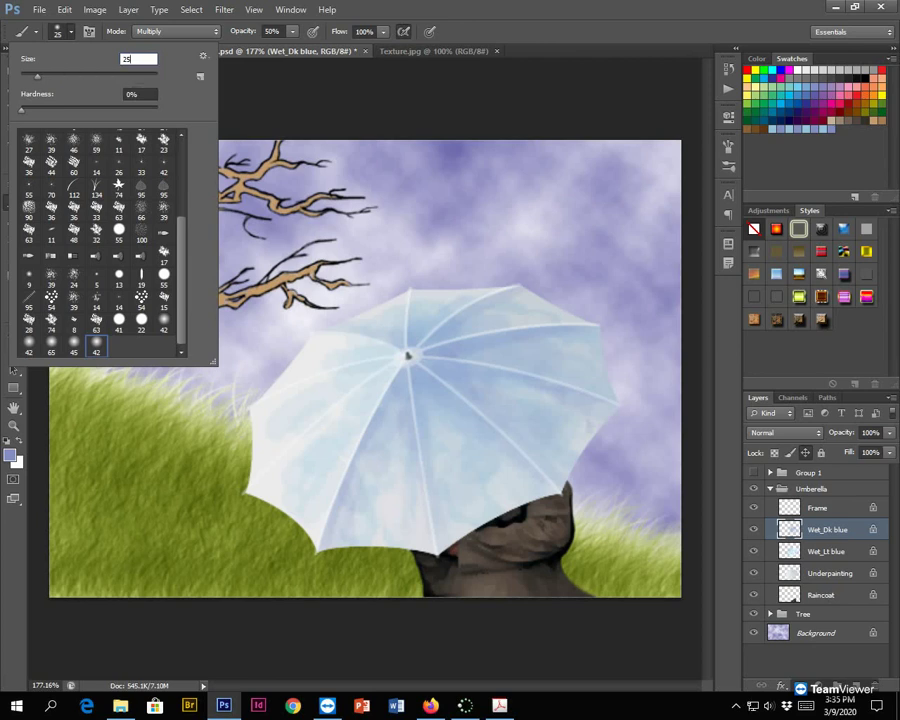
key("Return")
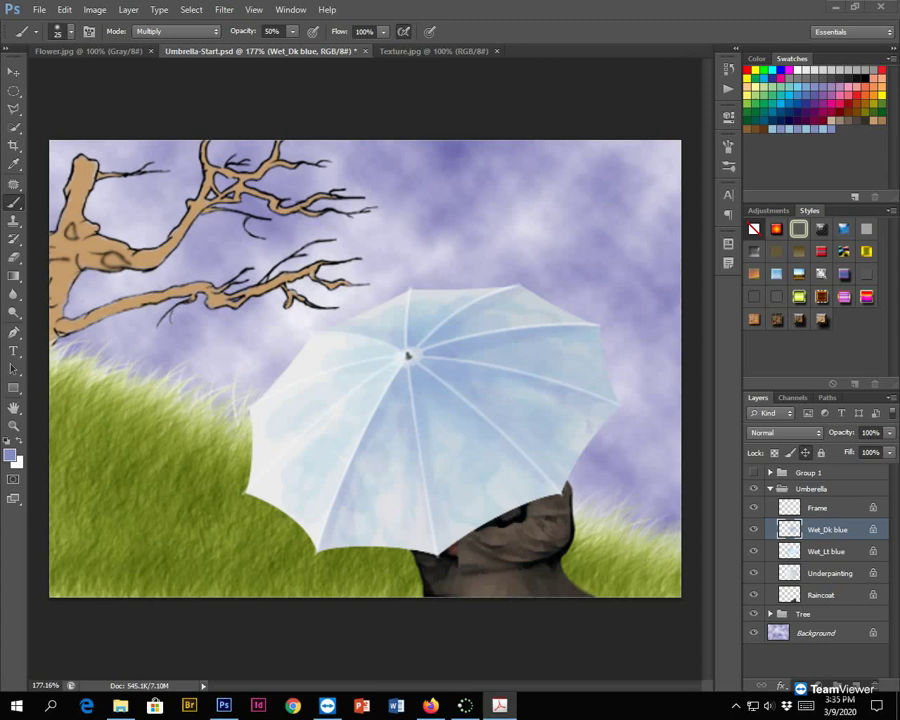
left_click(171, 33)
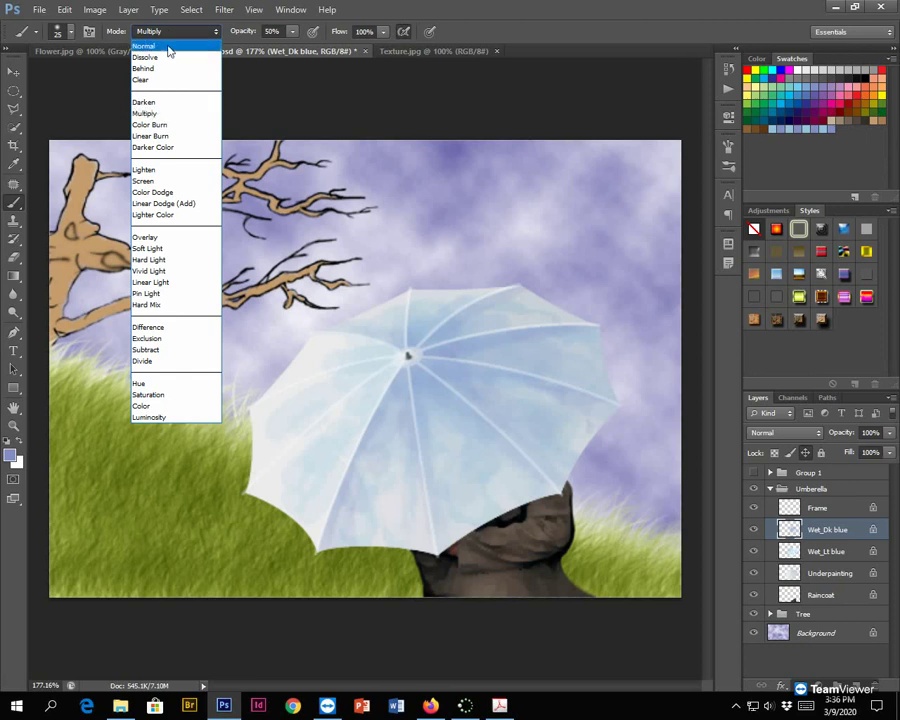
left_click(168, 50)
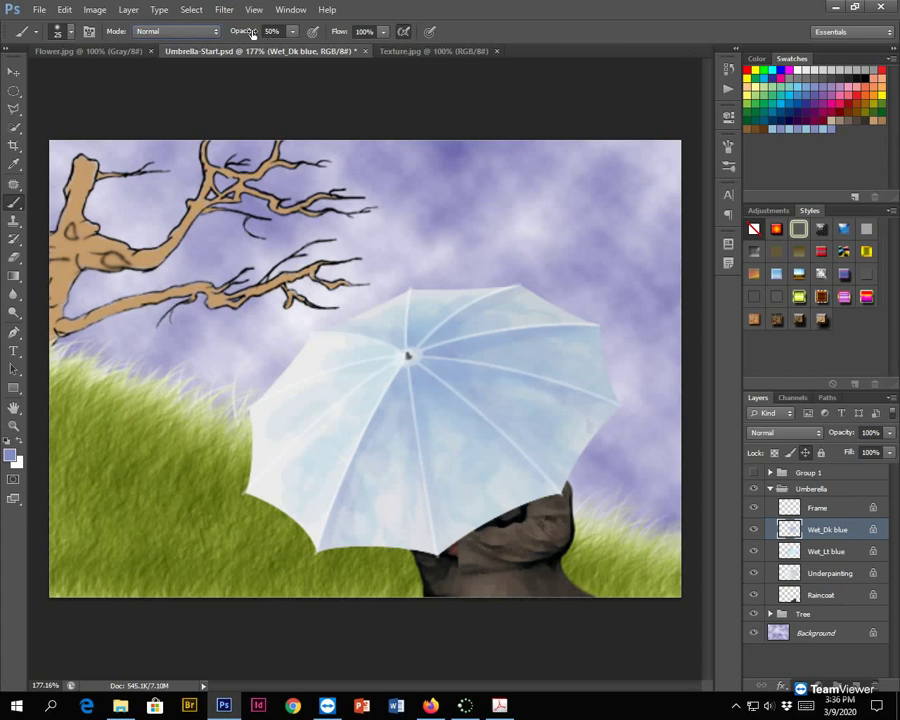
left_click(282, 31)
type("15")
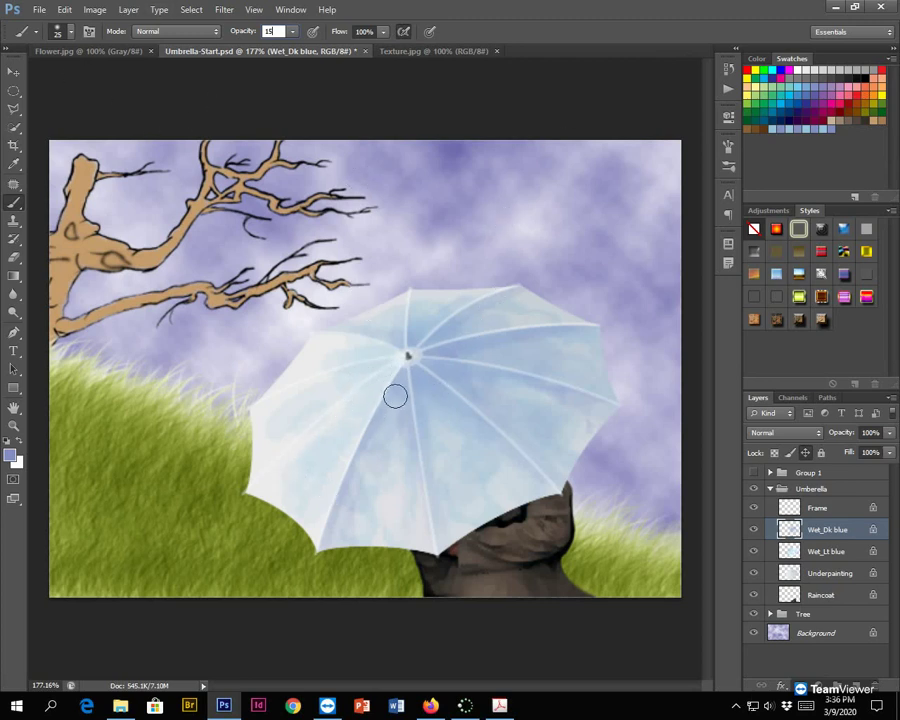
left_click(191, 11)
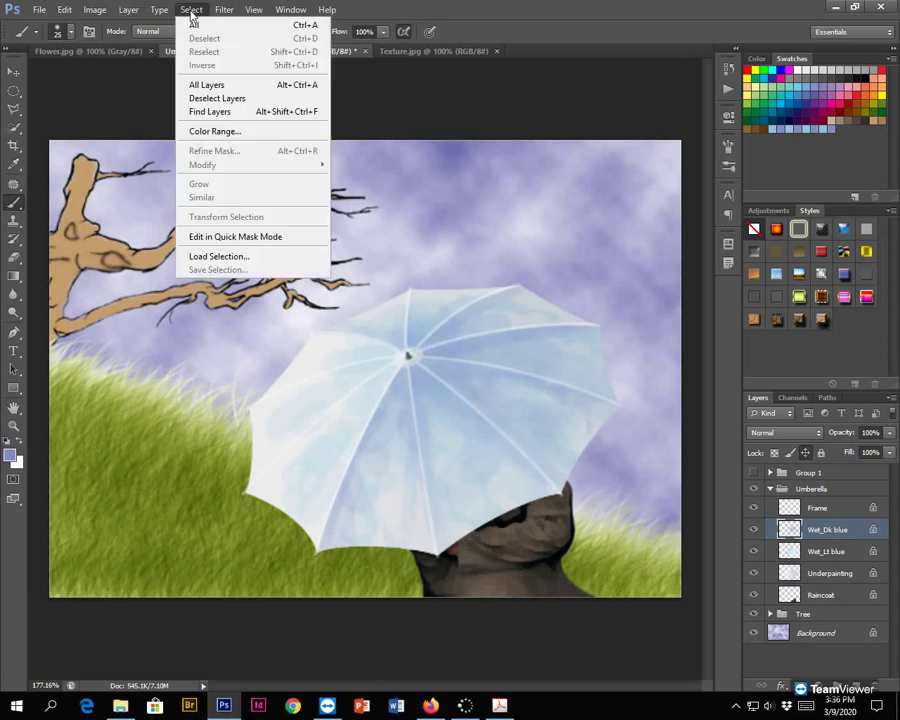
Step: Load the Alpha 1 channel as a new selection outlining the umbrella's left panel
left_click(268, 265)
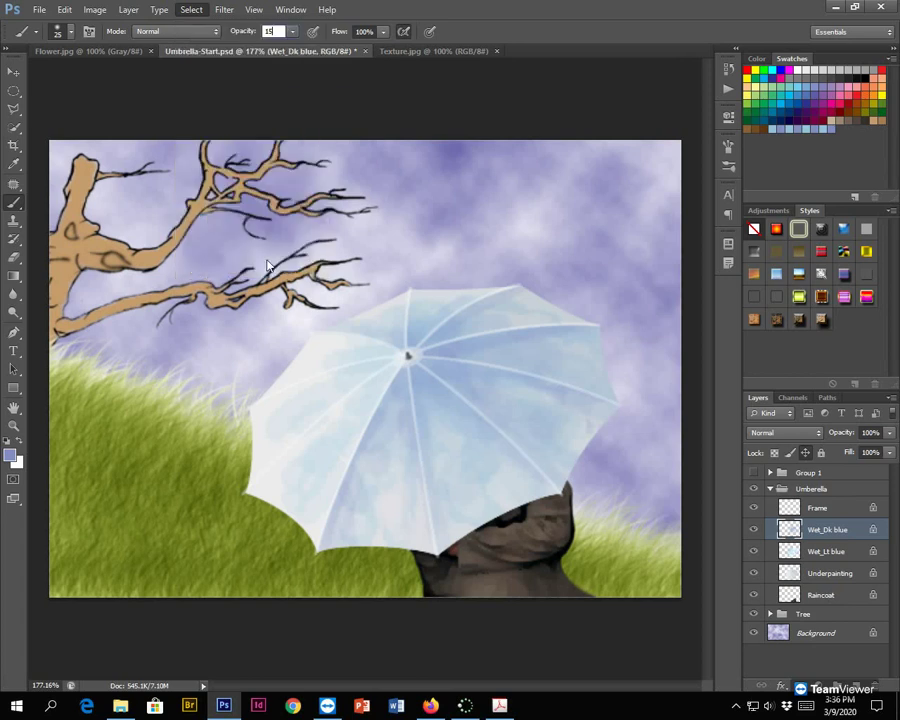
left_click_drag(424, 179, 394, 92)
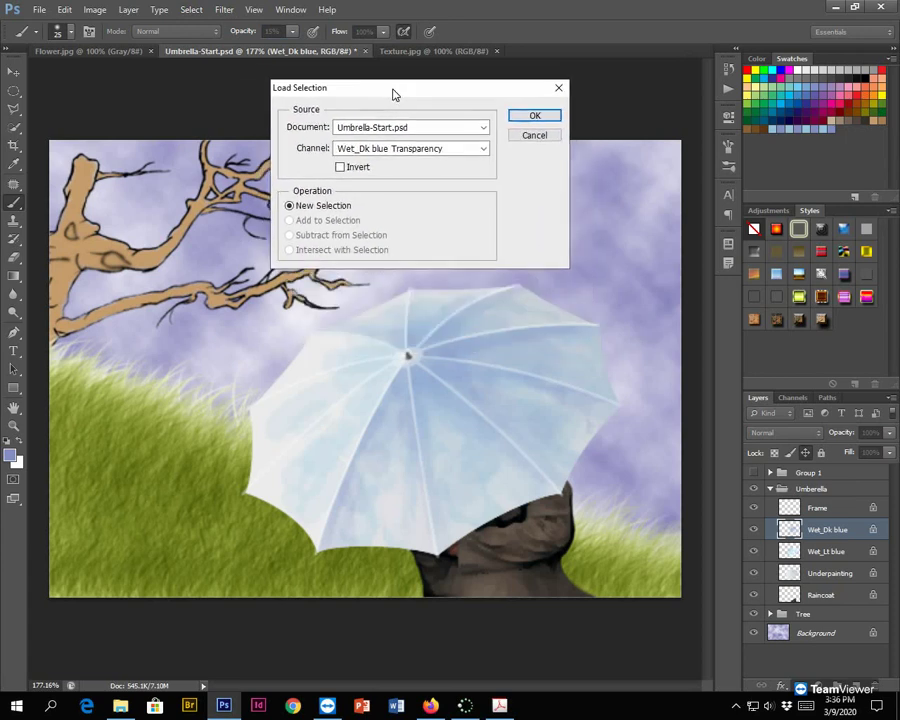
left_click(404, 147)
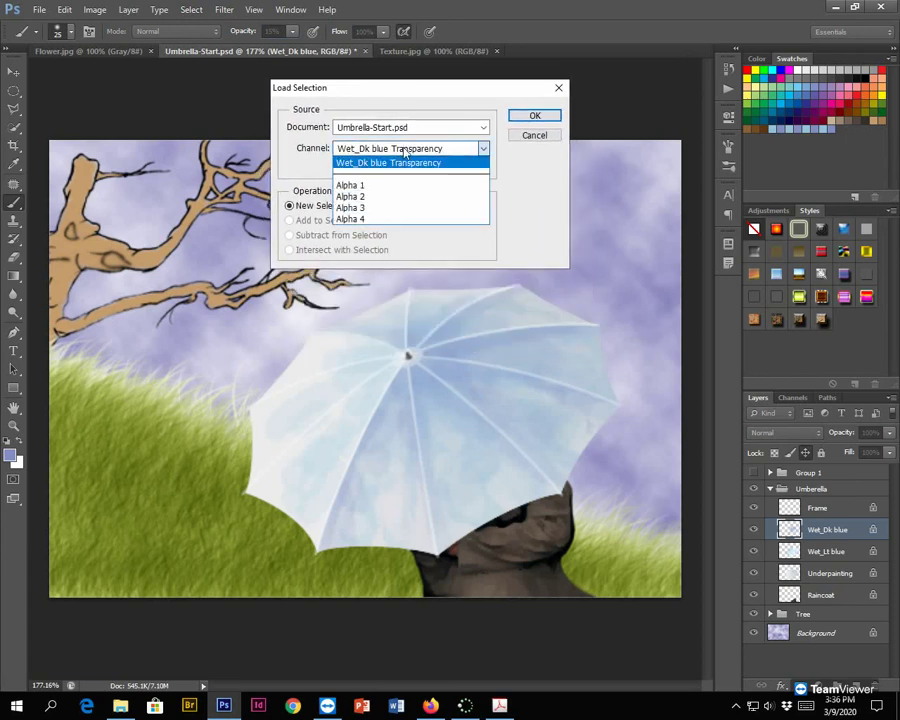
left_click(351, 186)
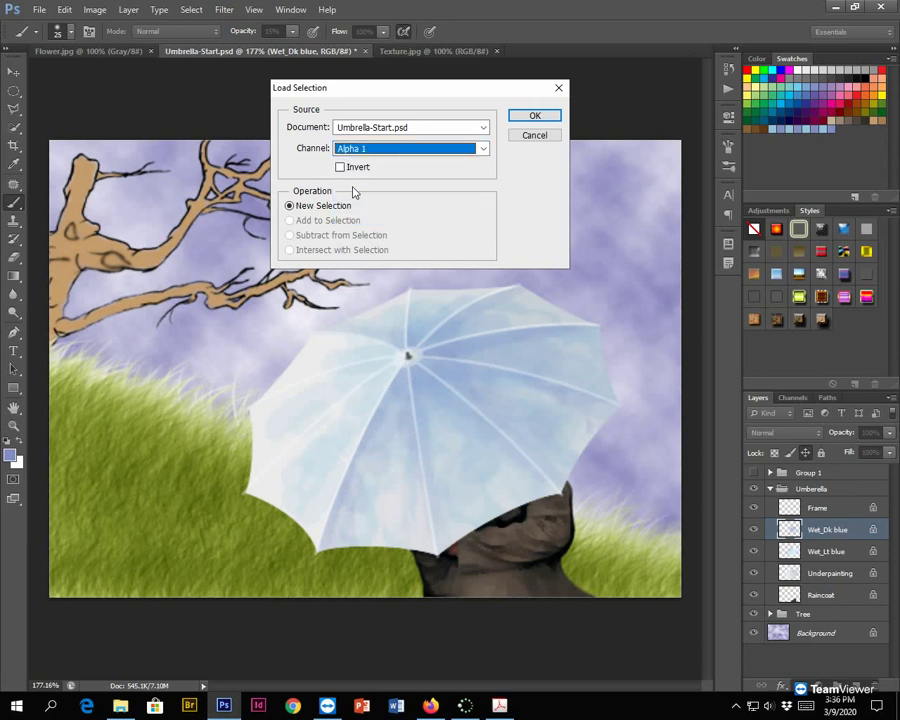
left_click(536, 117)
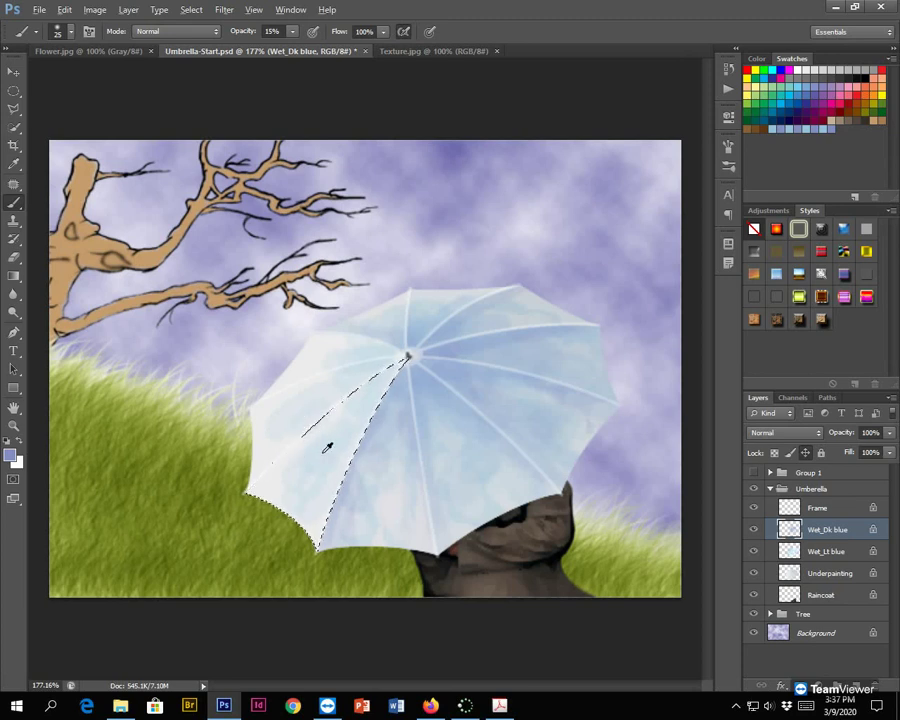
scroll(280, 548, "up", 4)
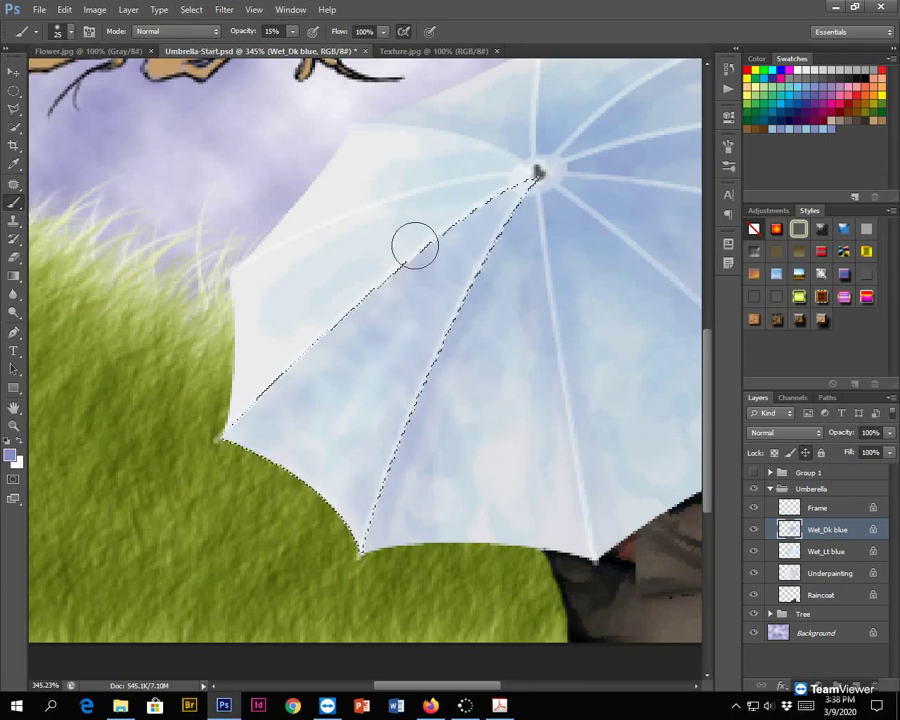
Step: Load the Alpha 2 selection and paint a soft white highlight along the panel's upper-left edge
left_click(193, 10)
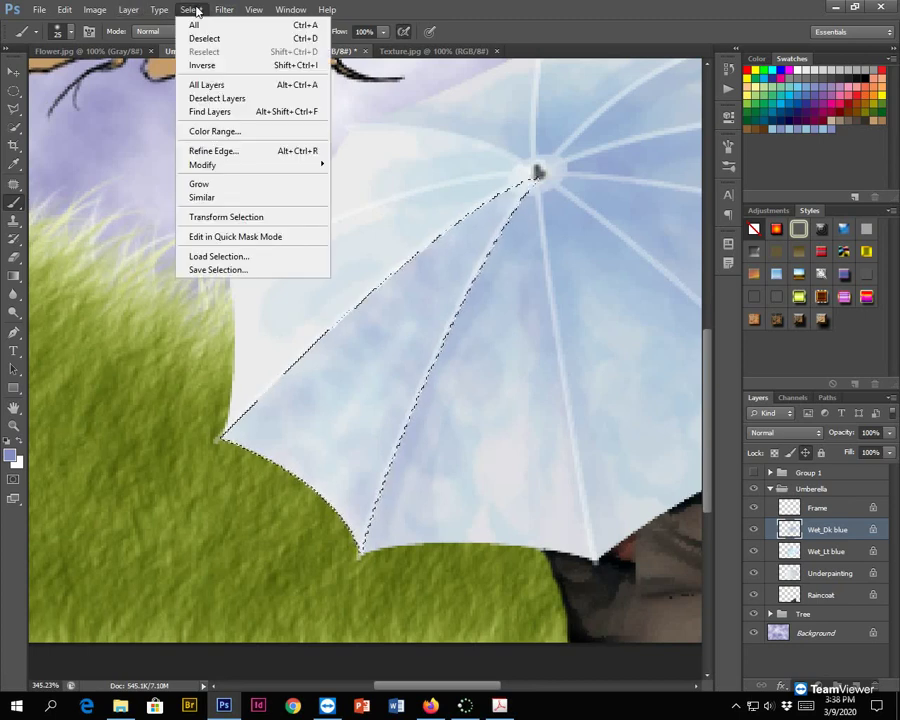
left_click(259, 266)
left_click(390, 150)
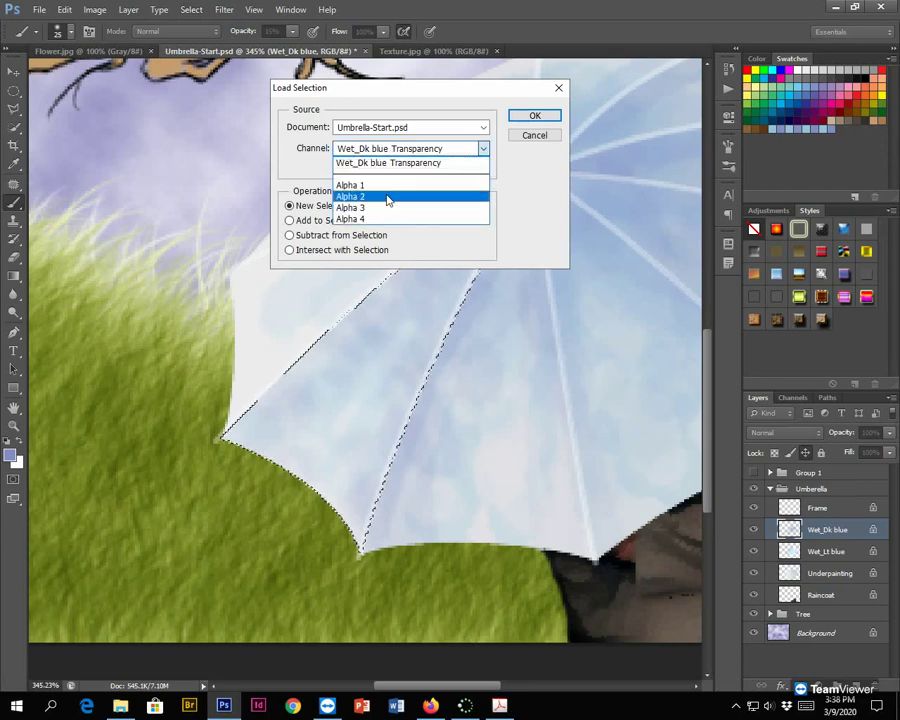
left_click(388, 197)
left_click(534, 115)
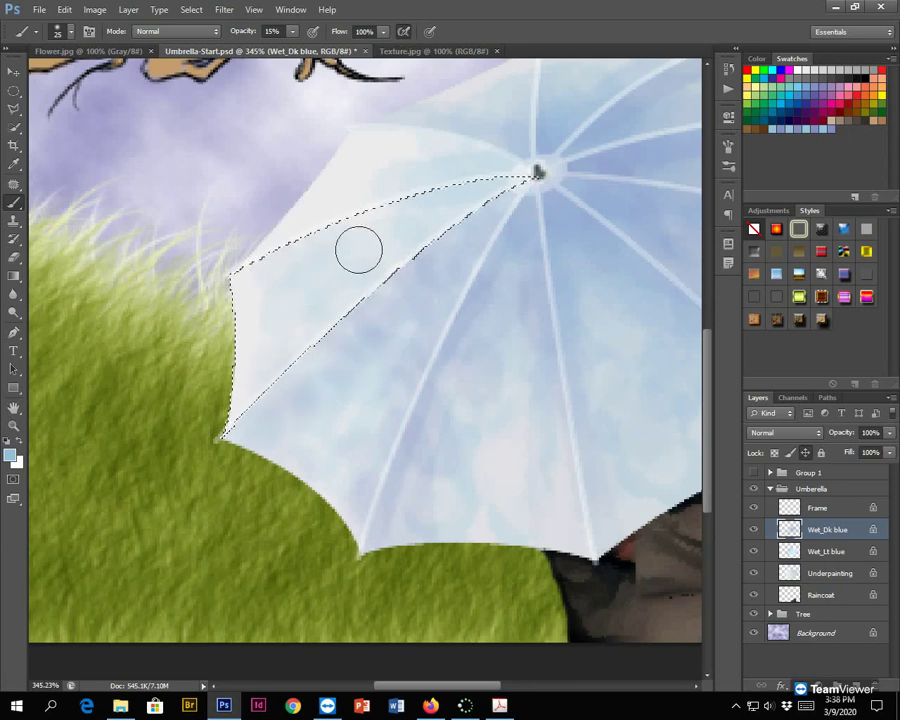
left_click_drag(262, 262, 236, 300)
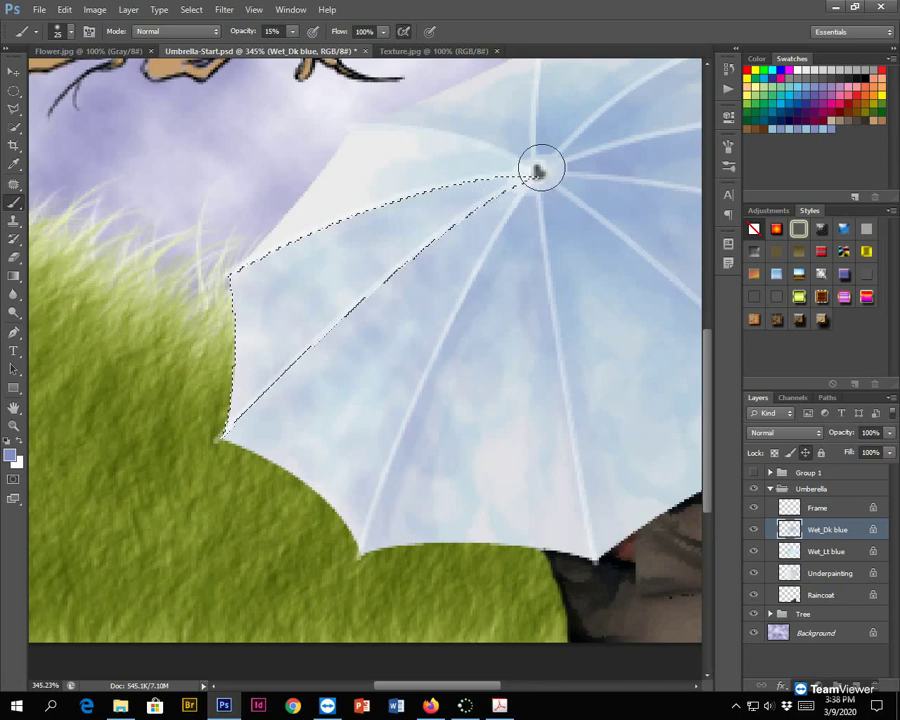
Step: Load the Alpha 3 selection, then deselect and zoom out to show the whole scene
left_click(194, 10)
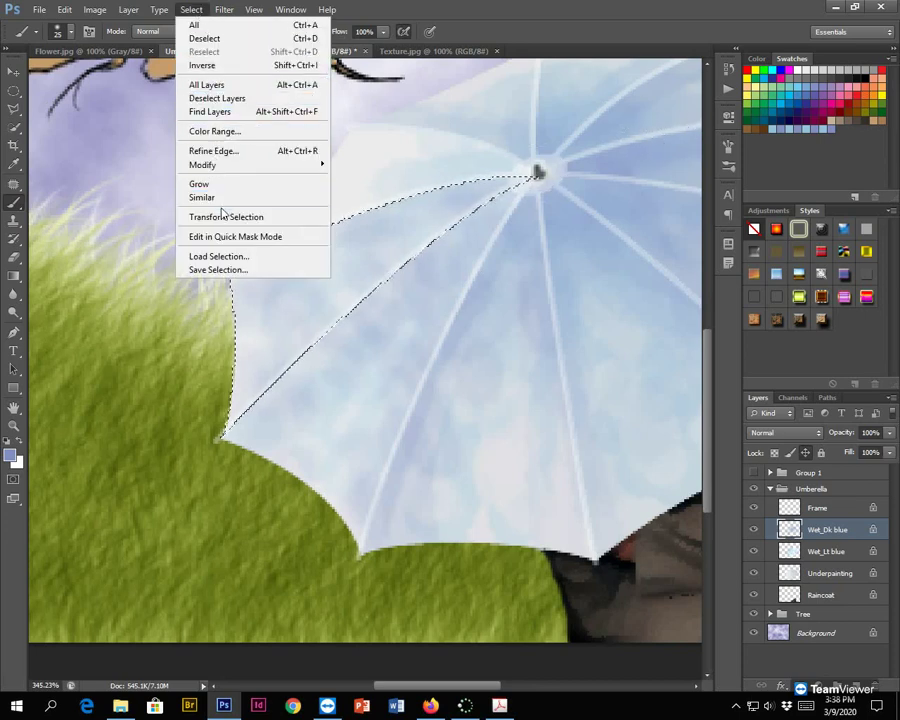
left_click(236, 256)
left_click(404, 149)
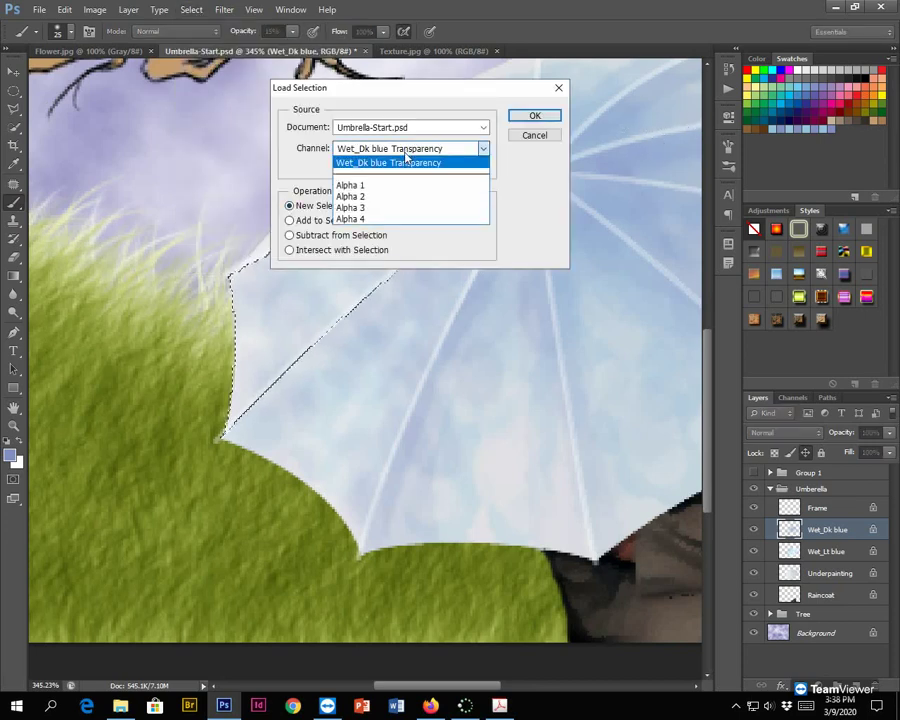
left_click(404, 208)
left_click(535, 116)
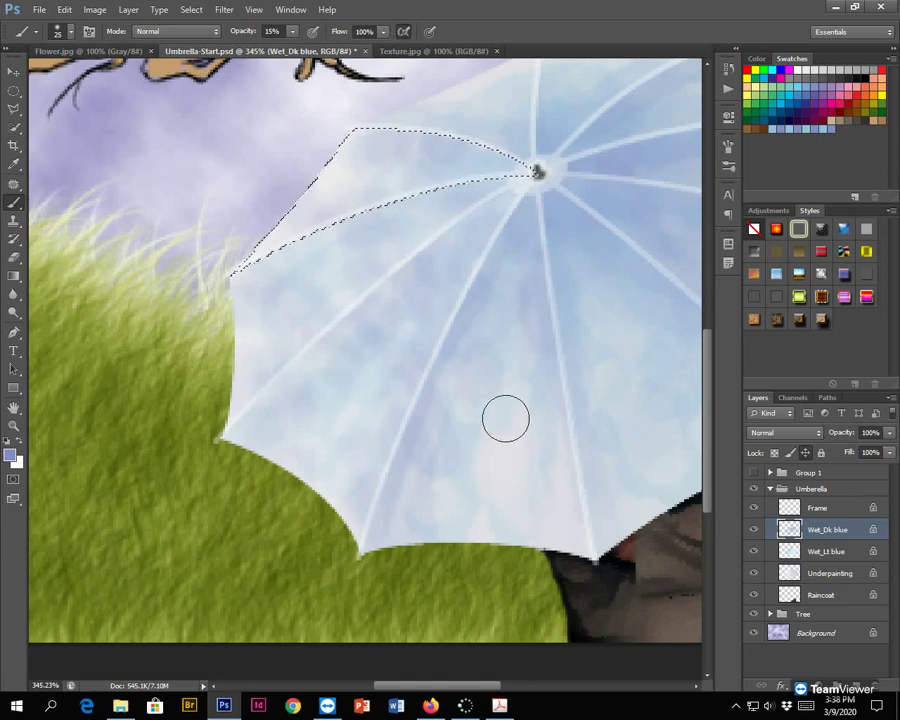
key("ctrl+d")
scroll(554, 386, "down", 5)
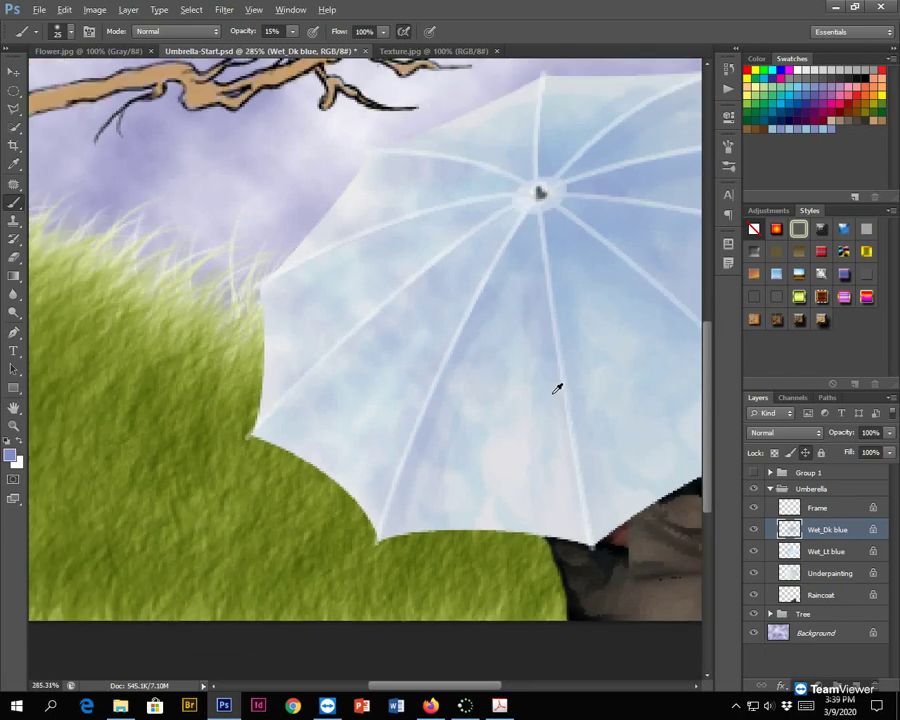
scroll(556, 387, "down", 1)
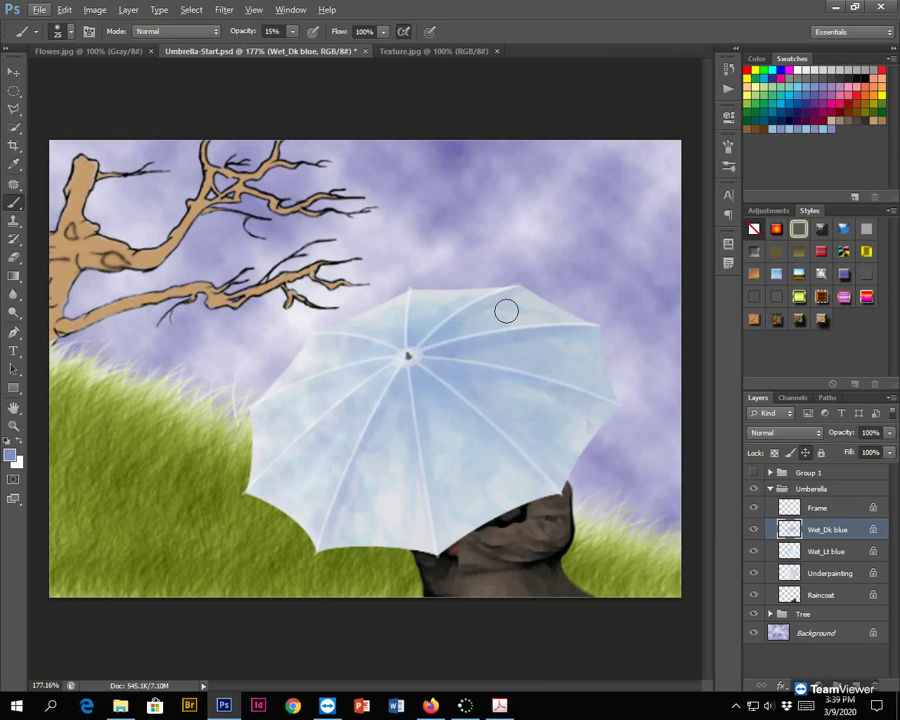
Step: Try the Scattered Maple Leaves brush, then replace the brush set with Wet Media Brushes
left_click(74, 32)
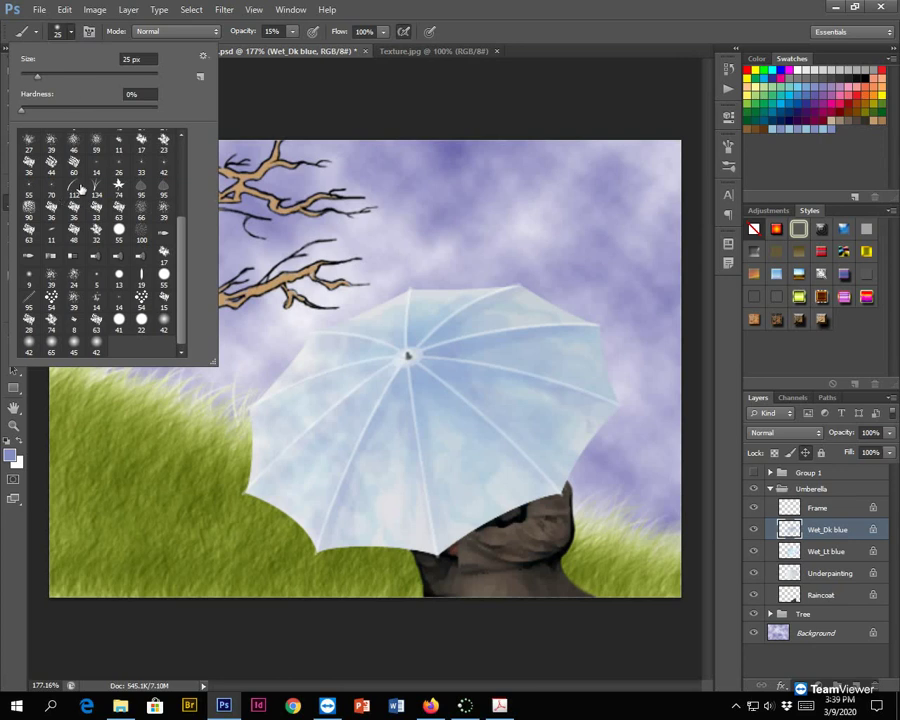
left_click(203, 56)
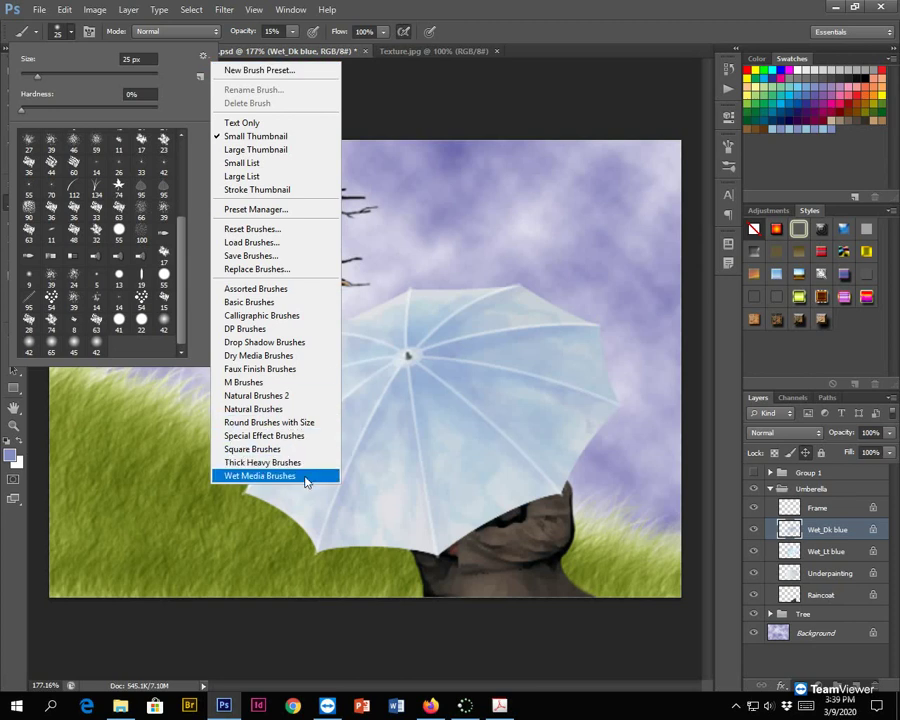
left_click(523, 28)
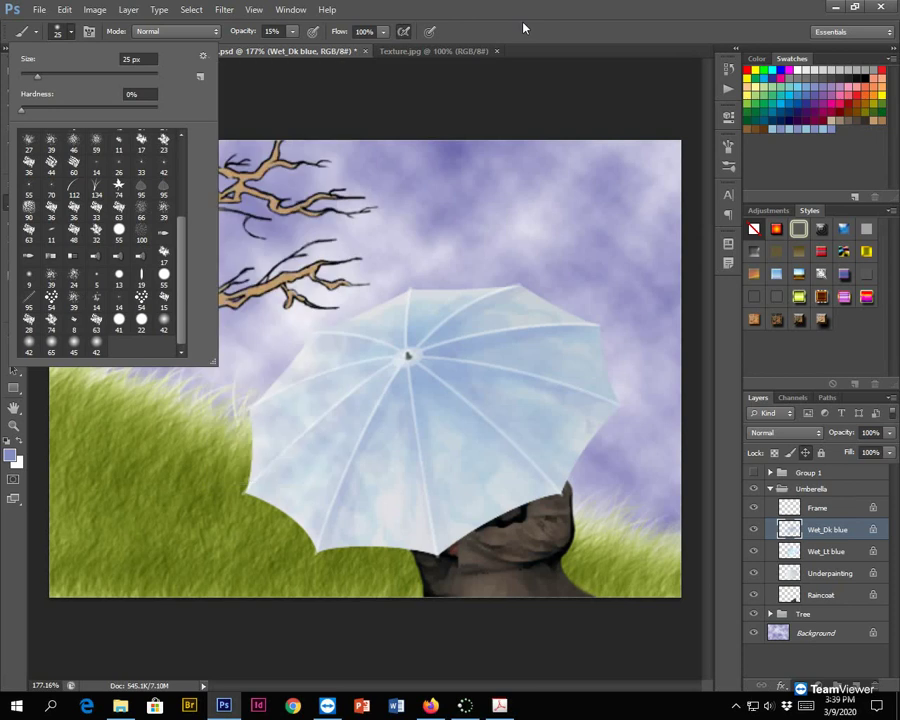
left_click(516, 28)
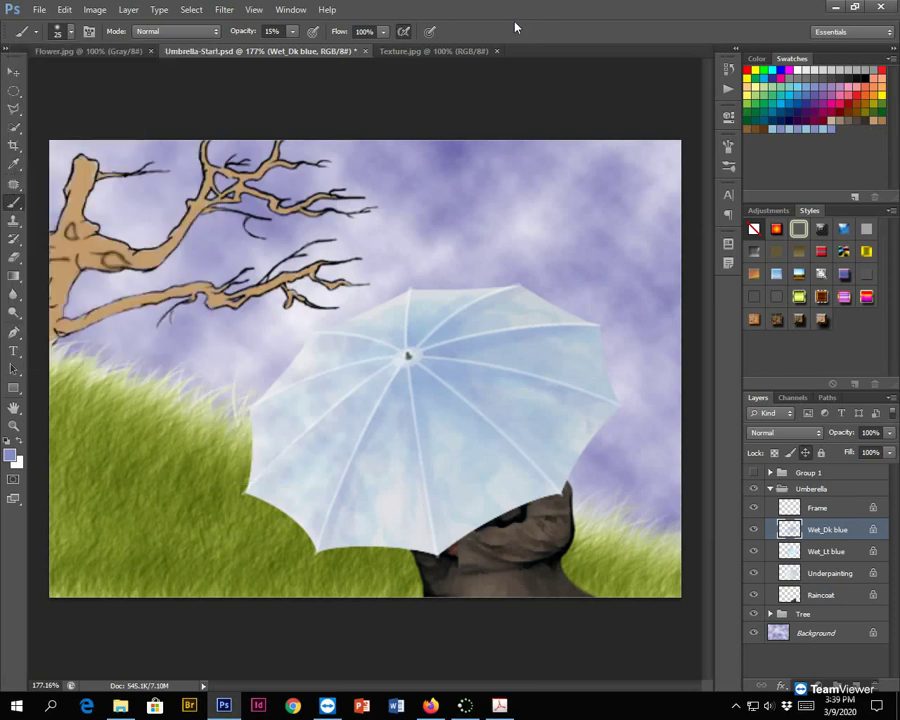
left_click(72, 33)
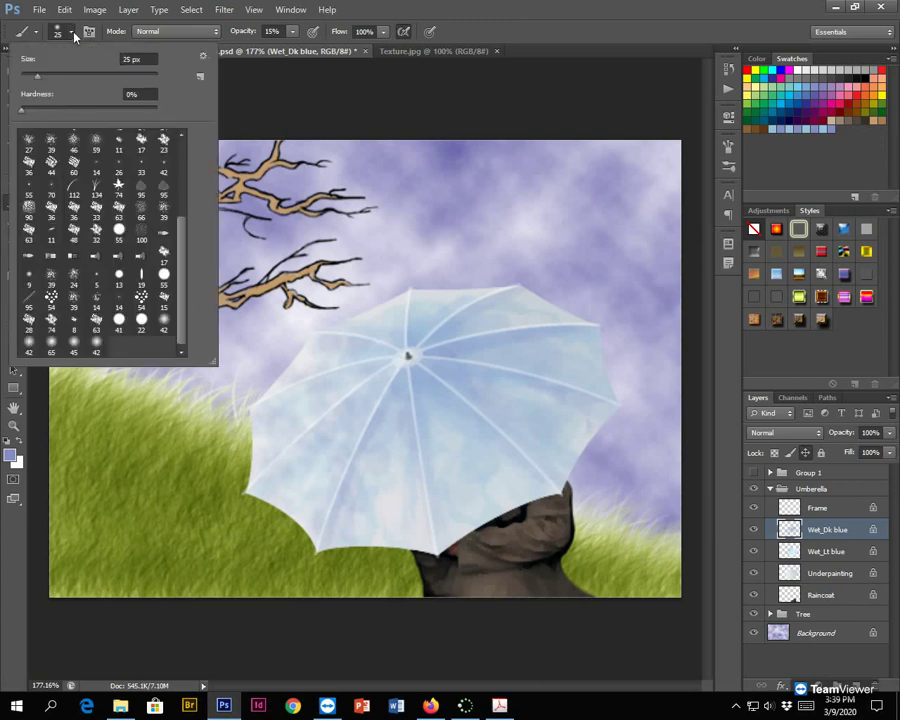
left_click_drag(181, 250, 182, 214)
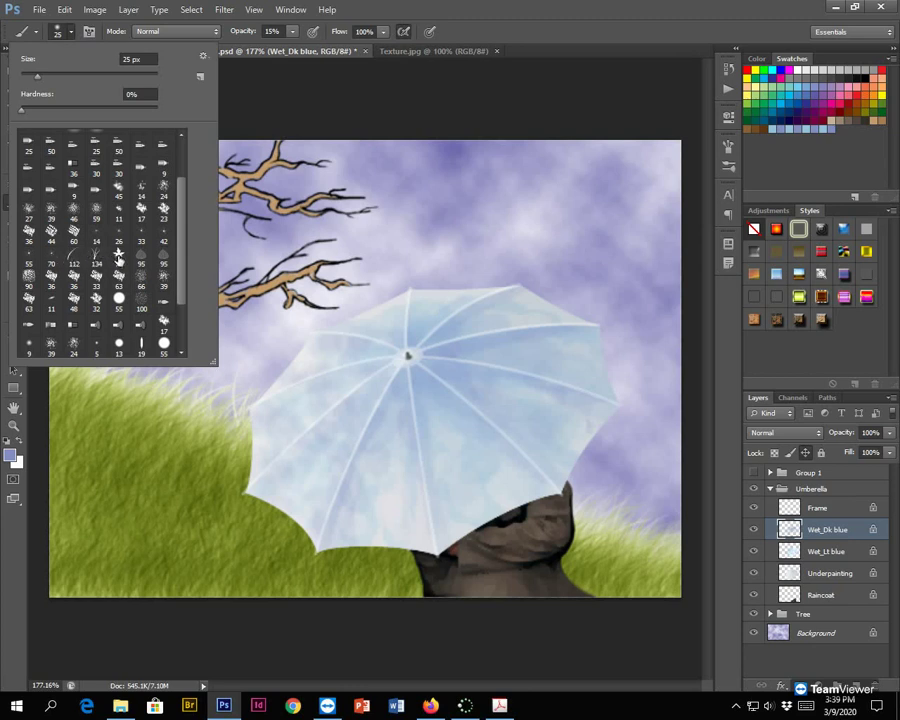
left_click(119, 256)
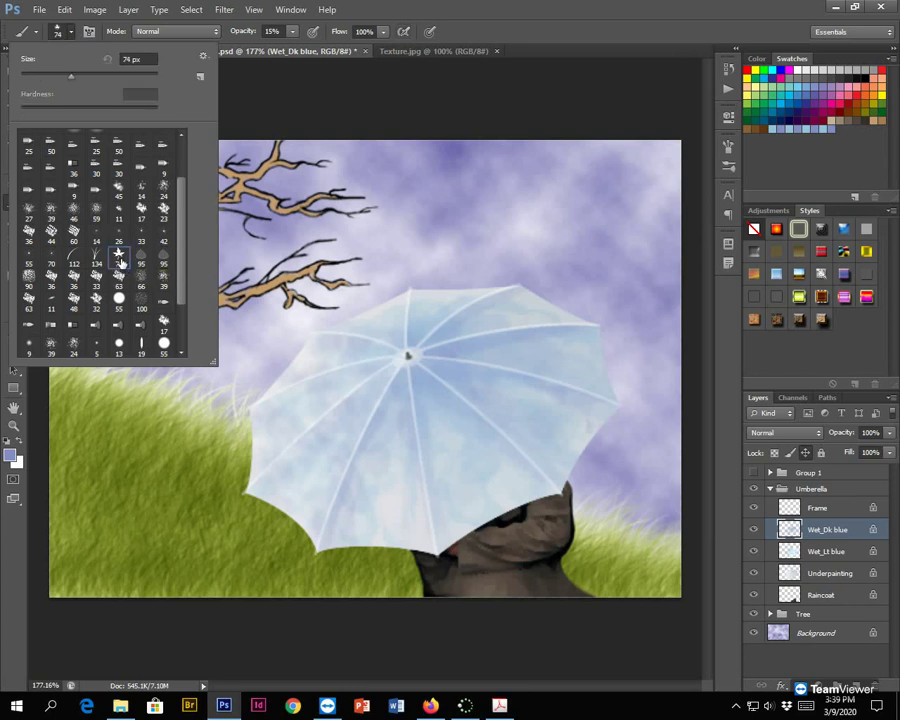
left_click_drag(183, 255, 181, 226)
scroll(181, 226, "down", 1)
left_click(202, 56)
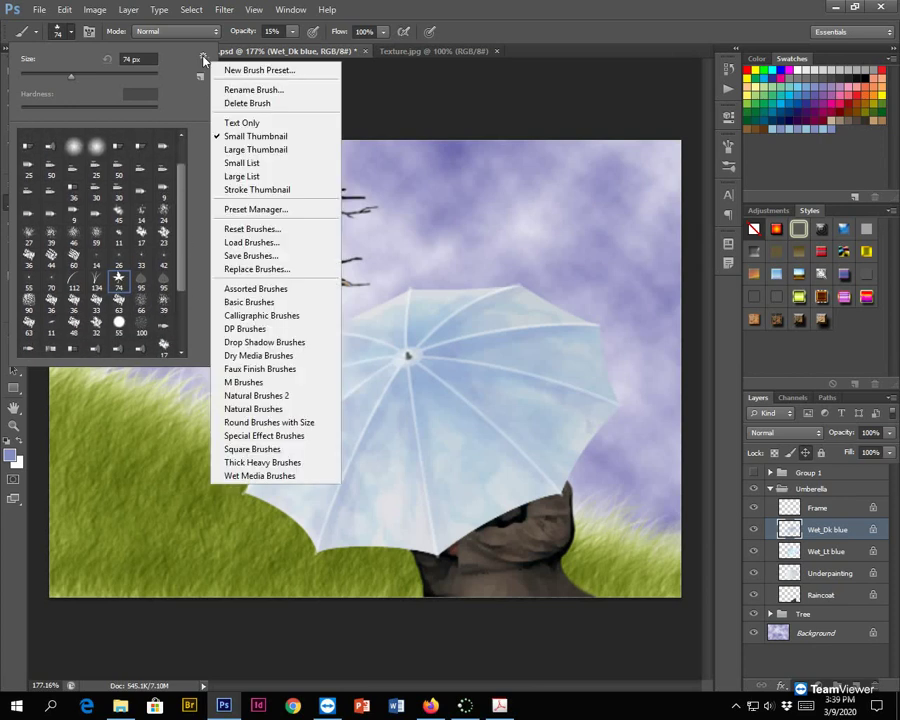
left_click(288, 477)
left_click(373, 266)
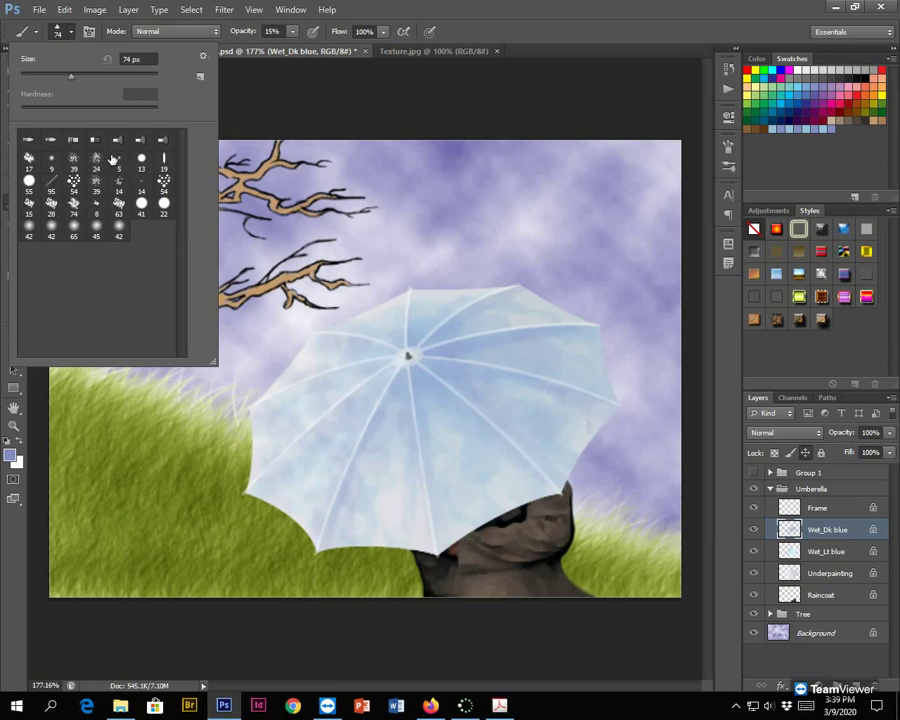
Step: Restore the default brushes and choose Scattered Maple Leaves at 65 px
left_click(205, 60)
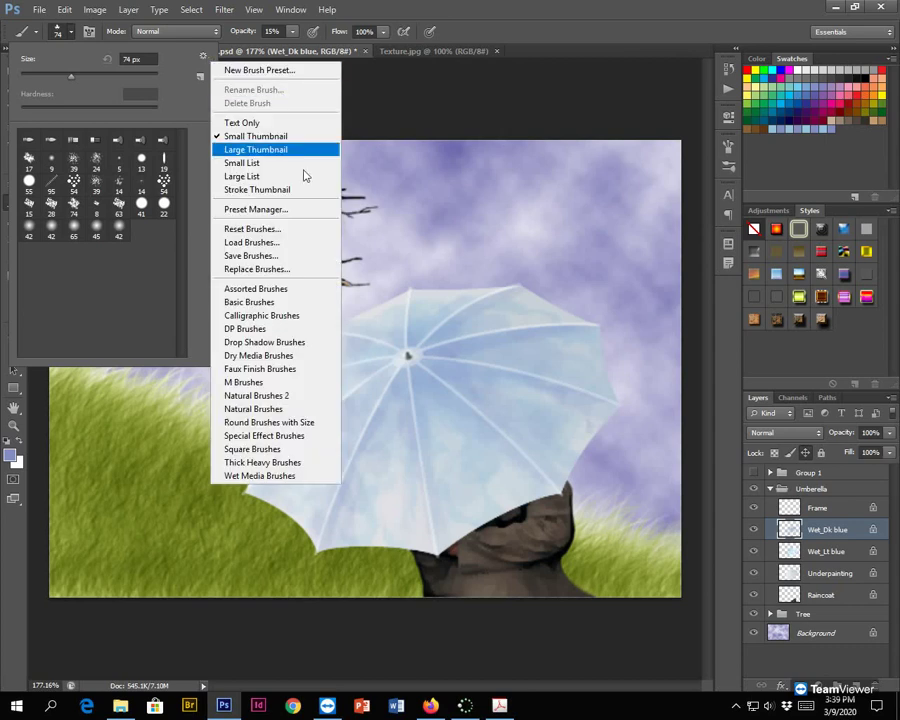
left_click(295, 231)
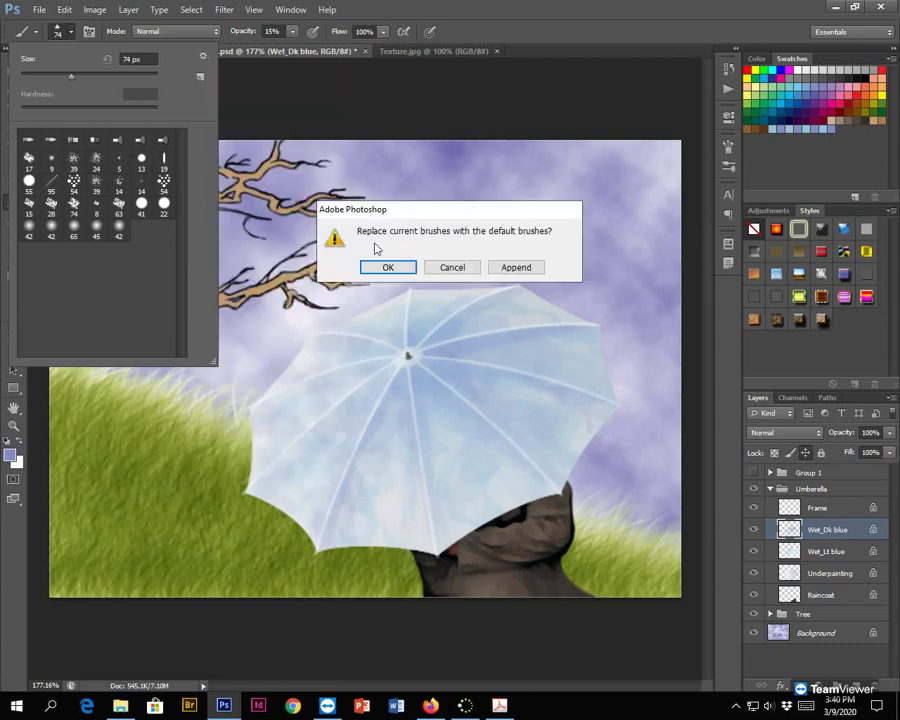
left_click(386, 266)
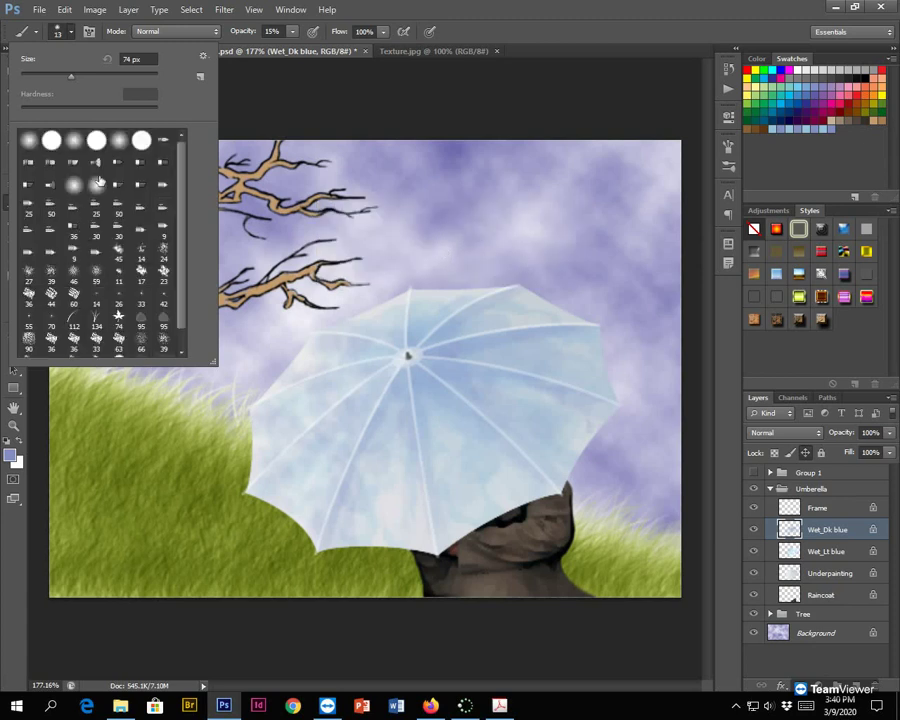
mouse_move(184, 161)
left_mouse_down()
mouse_move(185, 215)
mouse_move(181, 171)
mouse_move(188, 203)
left_mouse_up()
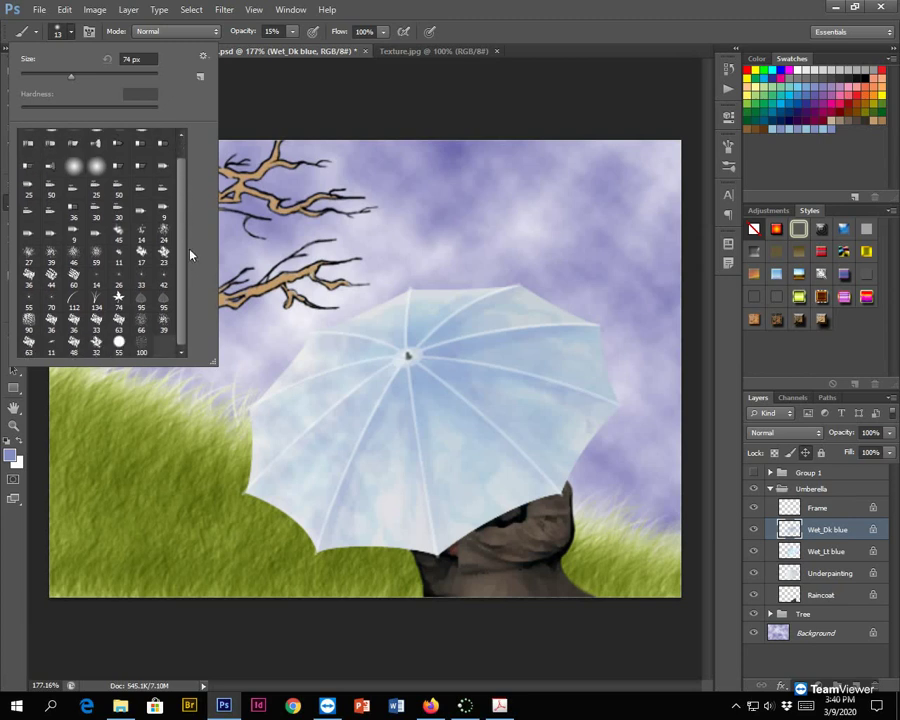
left_click(120, 299)
left_click_drag(155, 60, 75, 64)
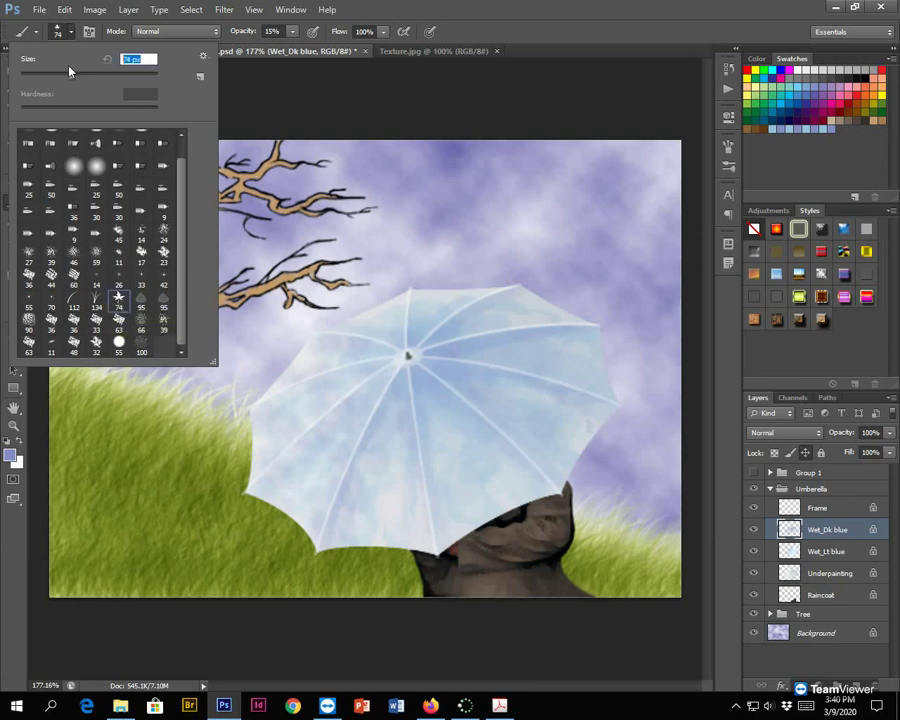
type("65")
left_click(180, 36)
Step: Raise brush opacity to 100%, paint a trial maple-leaf stroke, and undo it
left_click(180, 44)
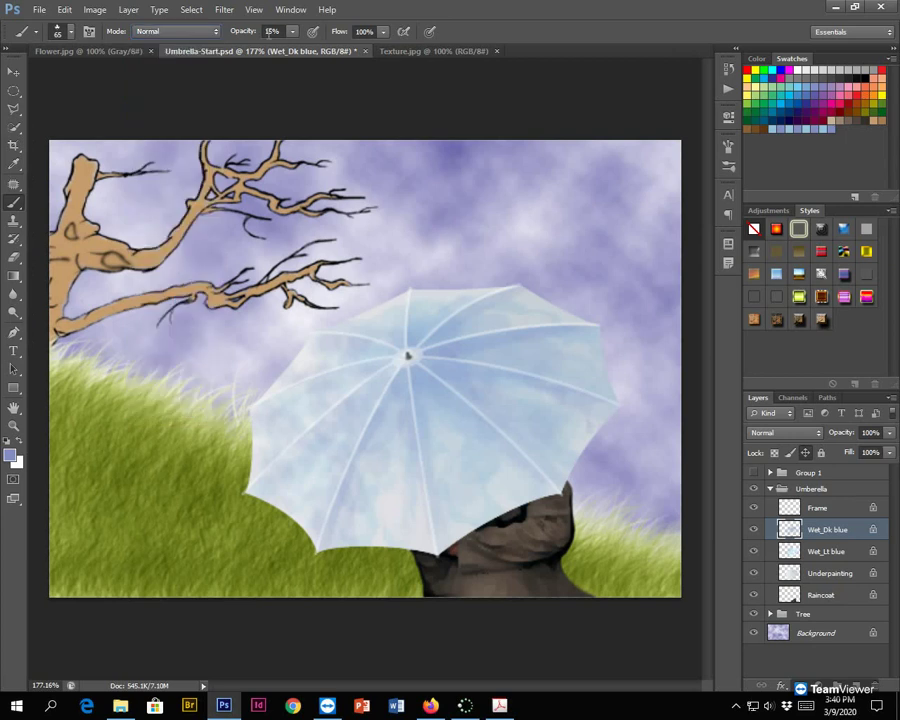
left_click_drag(236, 36, 452, 34)
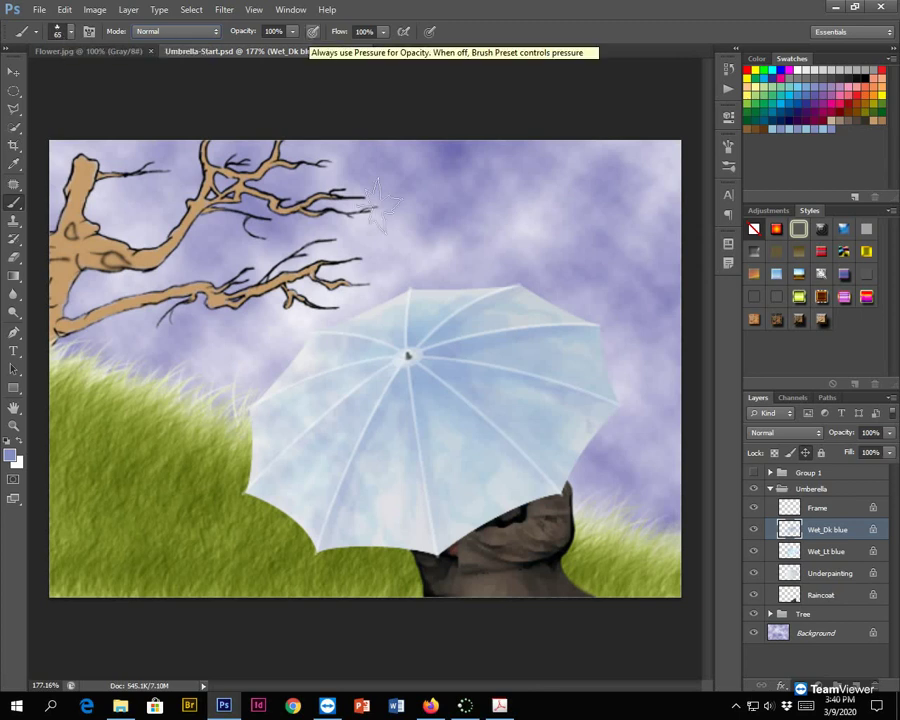
mouse_move(568, 218)
left_mouse_down()
mouse_move(482, 219)
mouse_move(318, 265)
mouse_move(228, 420)
mouse_move(340, 472)
mouse_move(542, 412)
mouse_move(585, 276)
mouse_move(380, 330)
mouse_move(398, 405)
mouse_move(287, 474)
mouse_move(148, 380)
mouse_move(388, 310)
mouse_move(562, 382)
mouse_move(653, 330)
mouse_move(482, 336)
mouse_move(337, 440)
mouse_move(239, 478)
left_mouse_up()
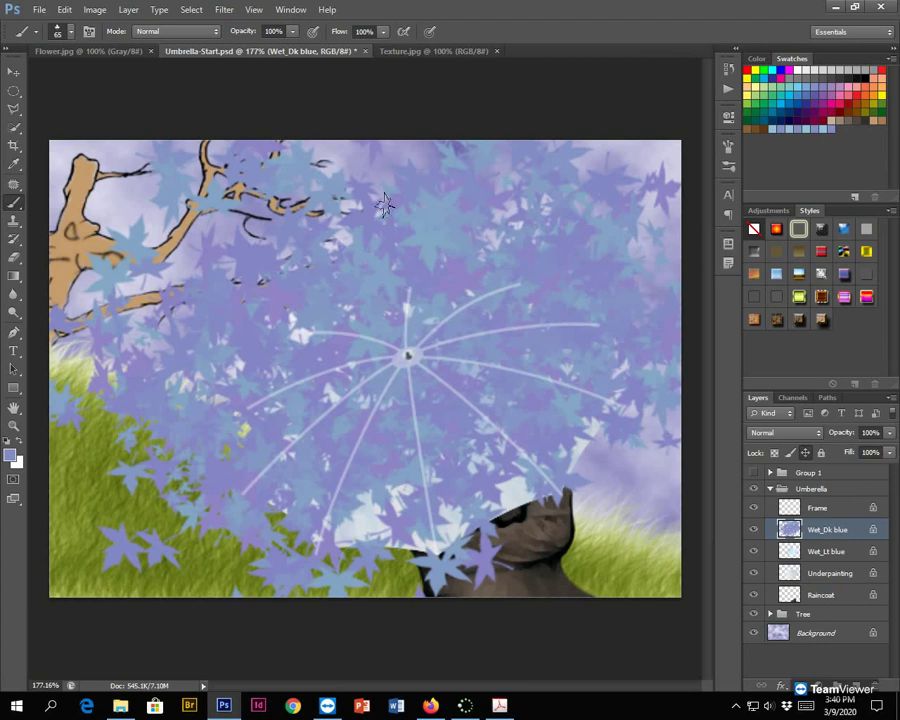
key("ctrl+alt+z")
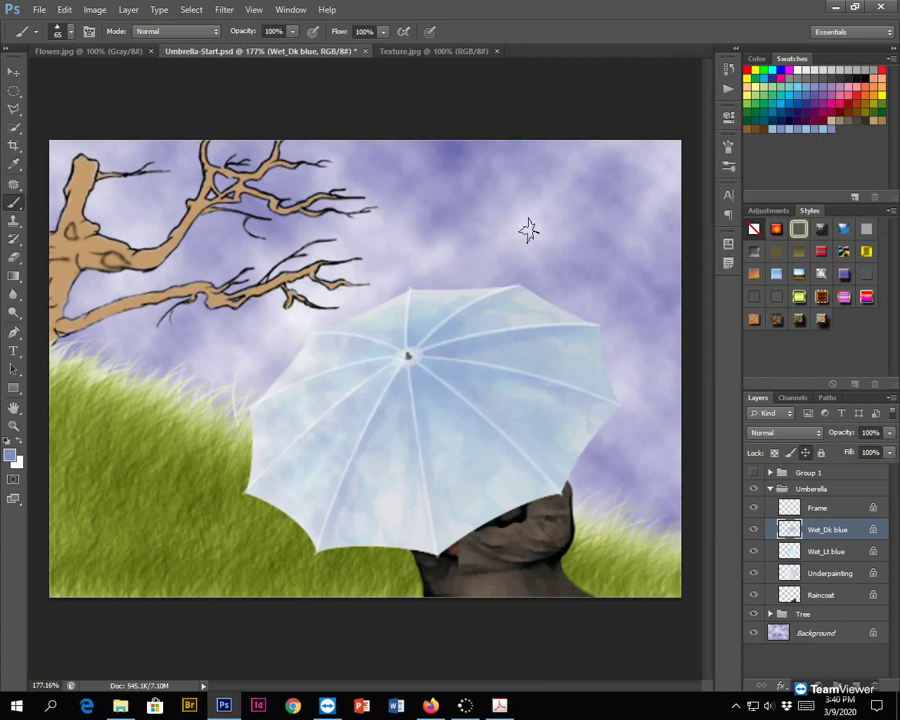
left_click(289, 12)
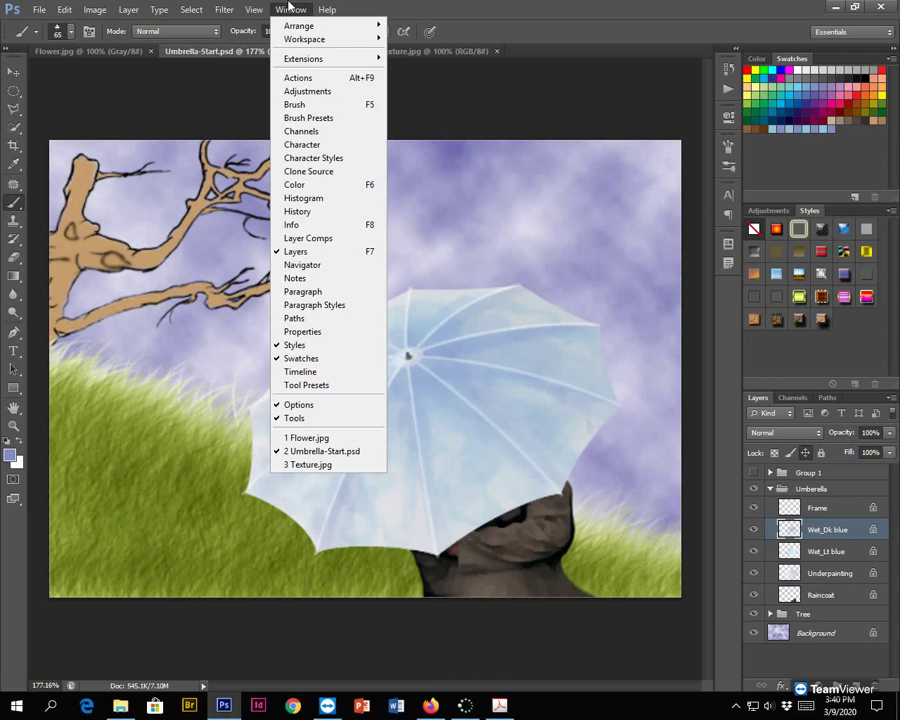
Step: In the Brush panel's Shape Dynamics, set the 100% Size Jitter control to Fade with 50 steps
left_click(305, 106)
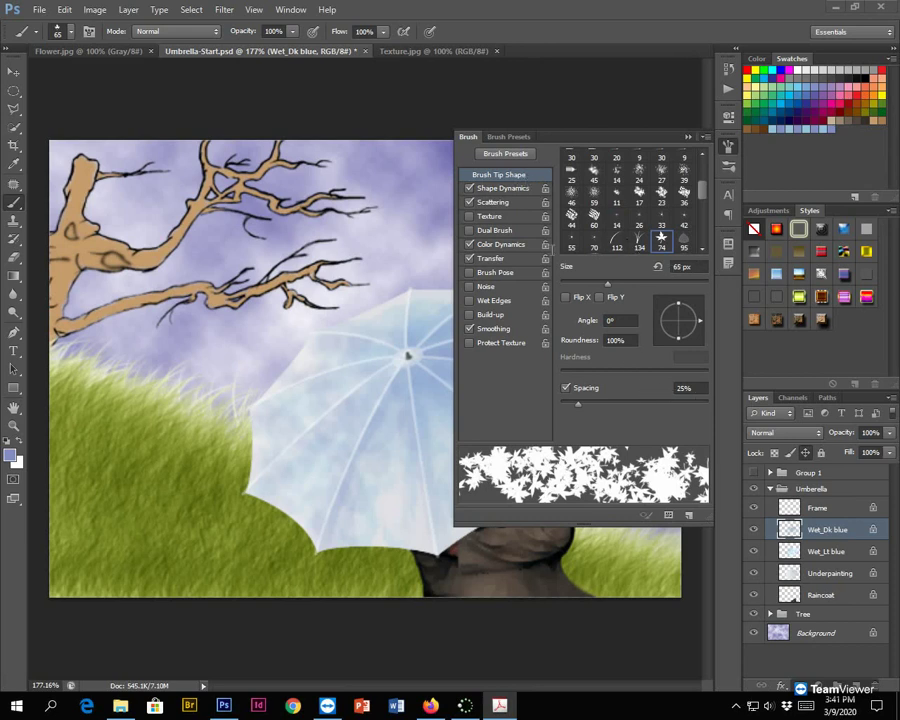
left_click(502, 188)
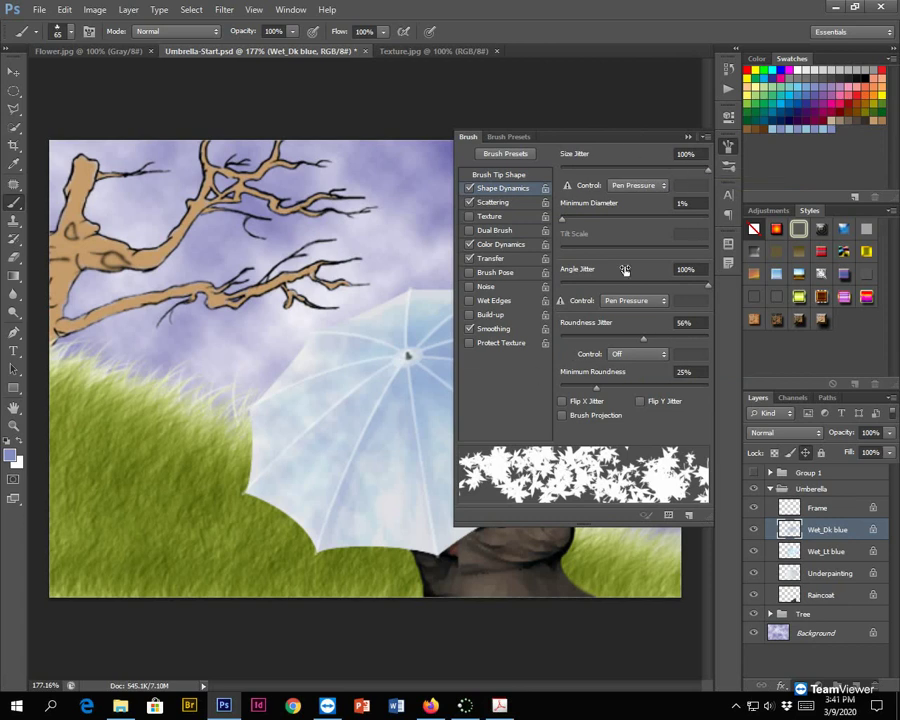
left_click(633, 186)
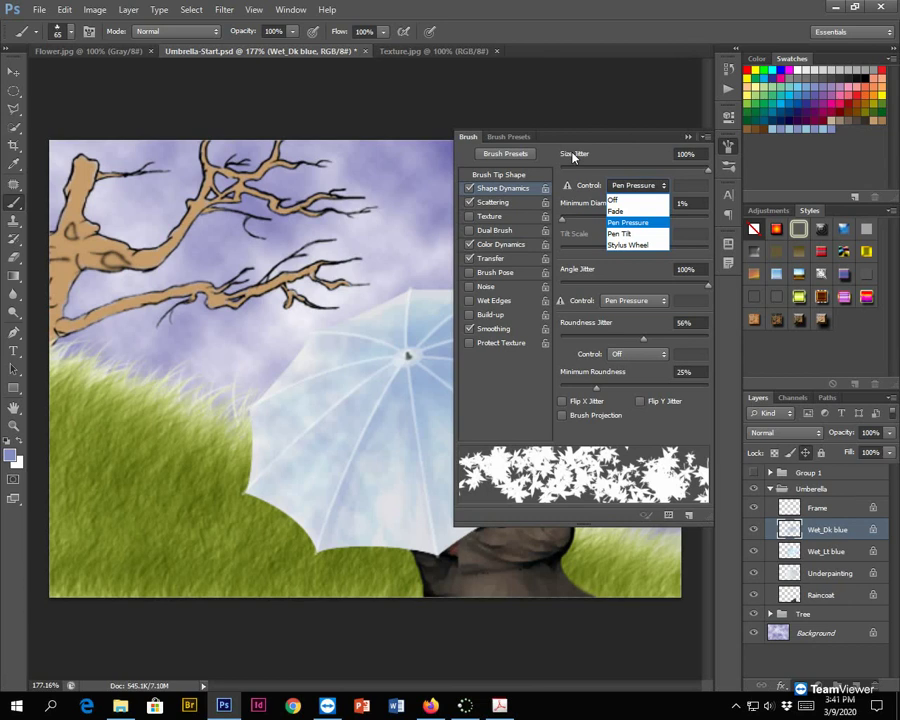
left_click(651, 185)
left_click(651, 185)
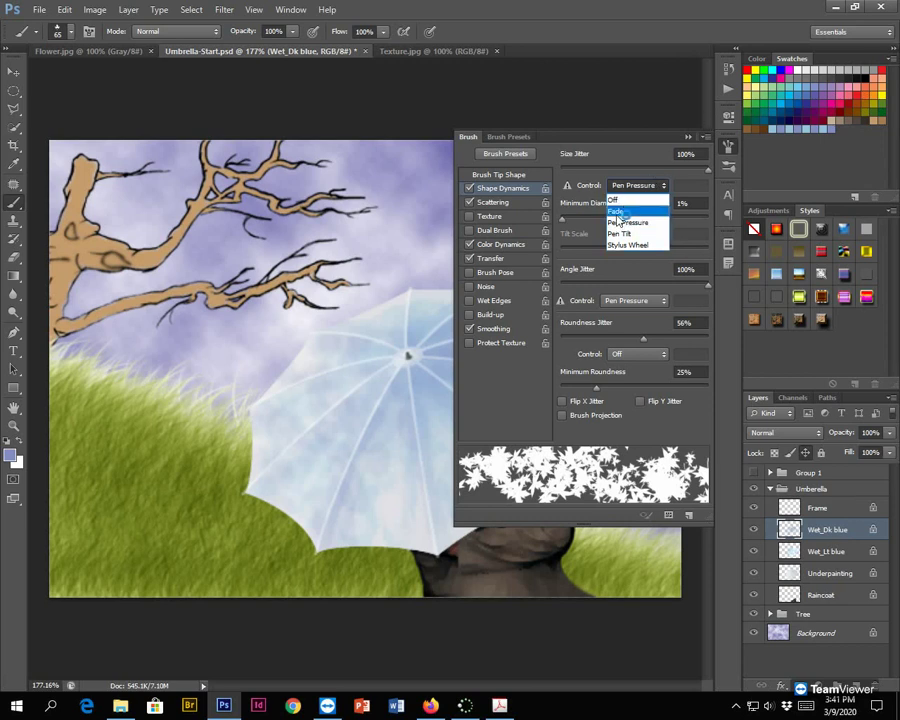
left_click(617, 213)
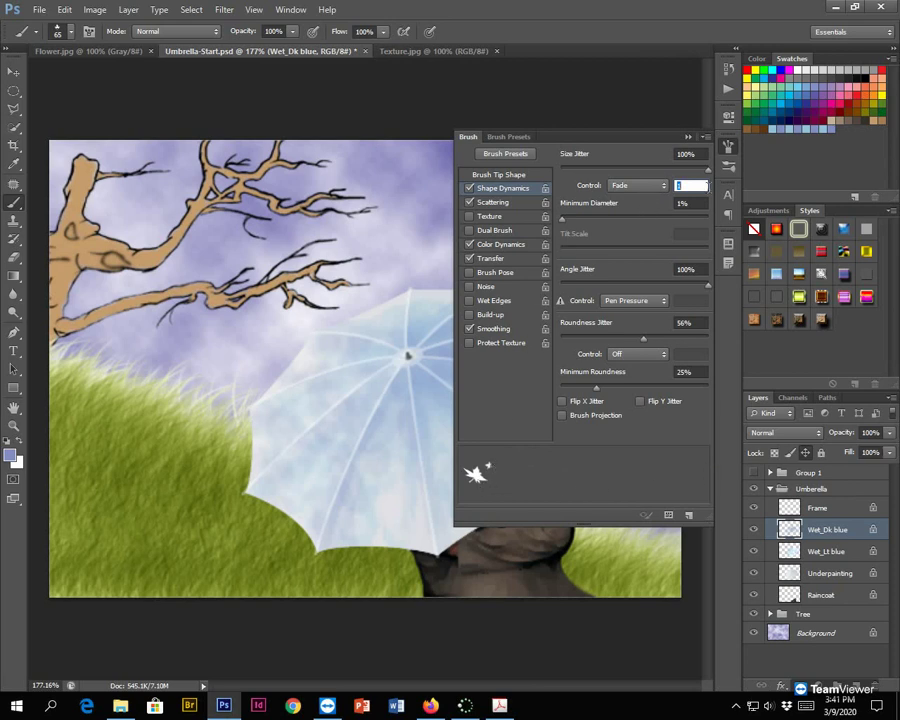
type("50")
left_click(640, 185)
left_click(643, 196)
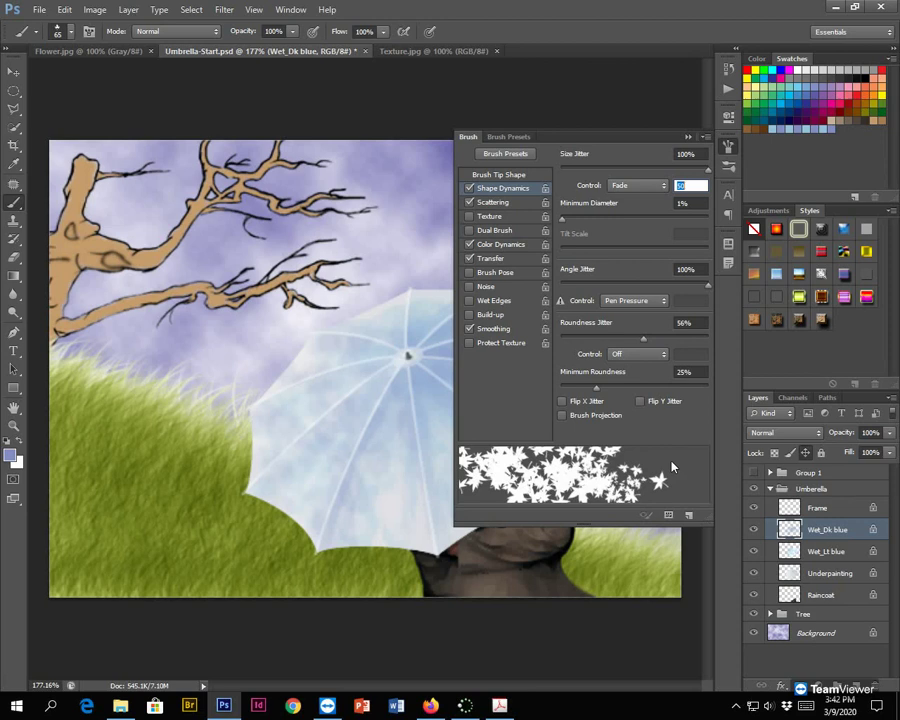
Step: Set the leaf brush Scatter to 265% and Count to 1, then close the Brush panel
left_click(500, 207)
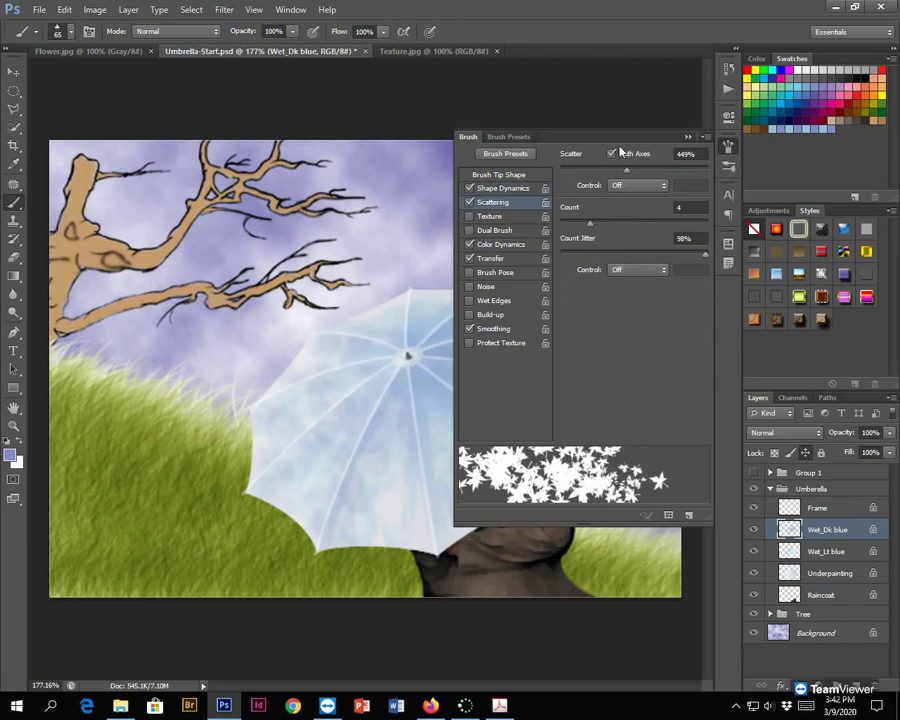
left_click(686, 154)
type("265")
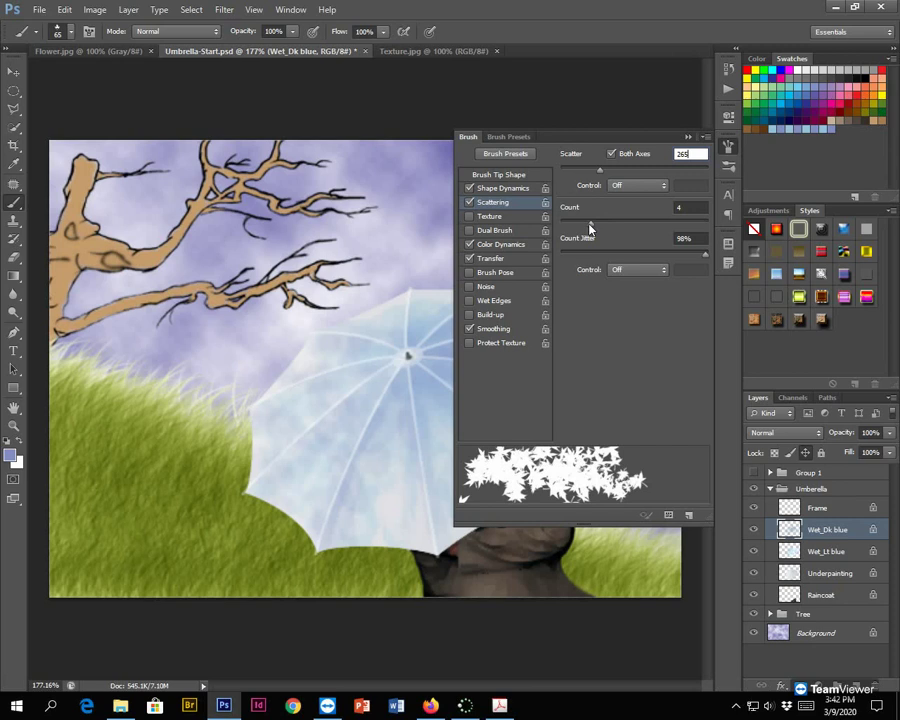
left_click_drag(590, 228, 557, 231)
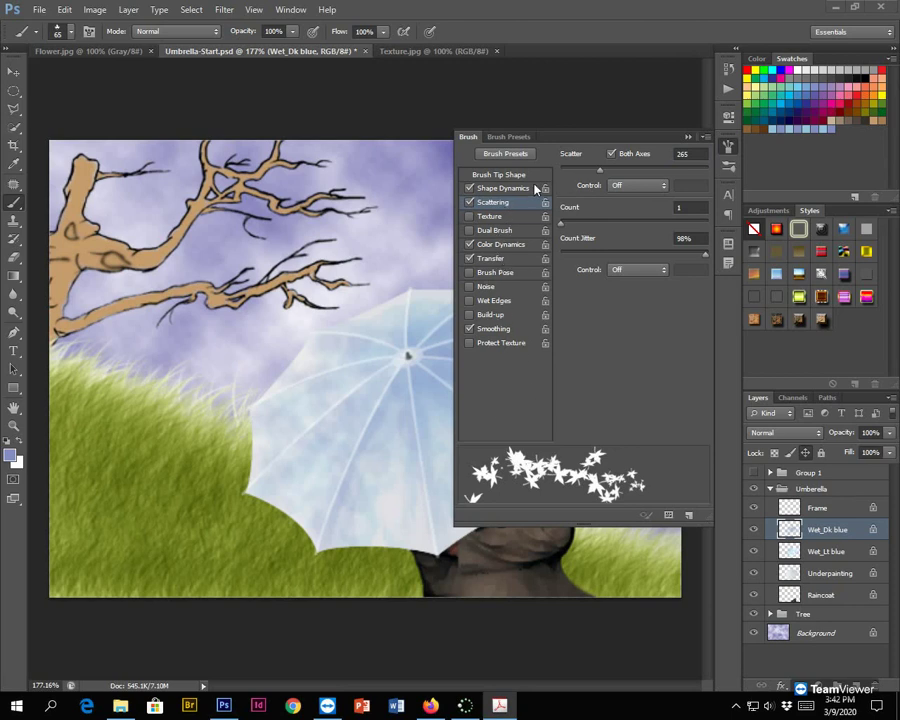
left_click(687, 137)
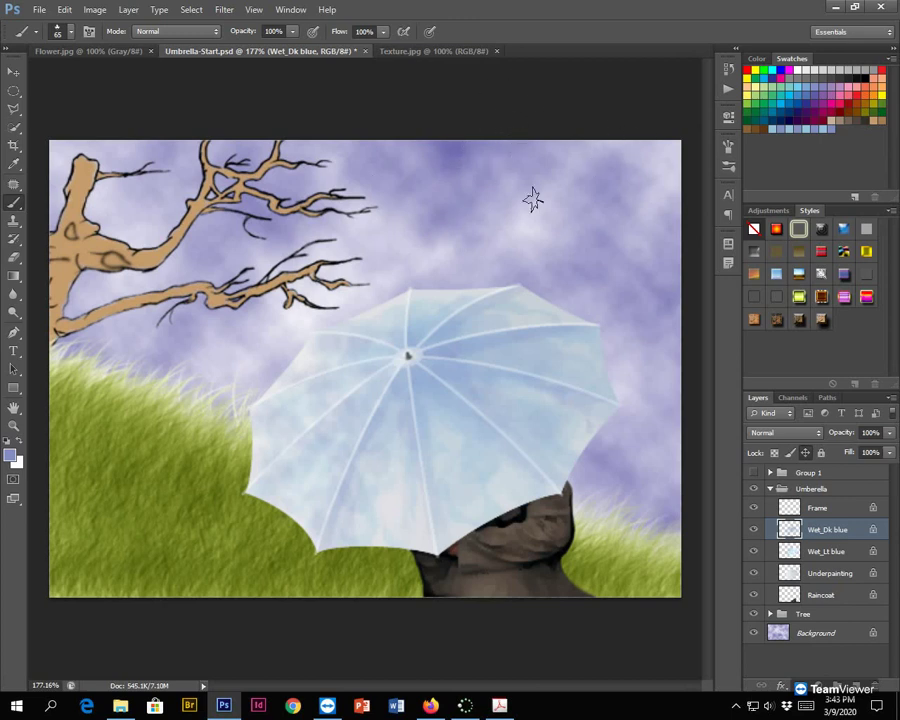
left_click(95, 10)
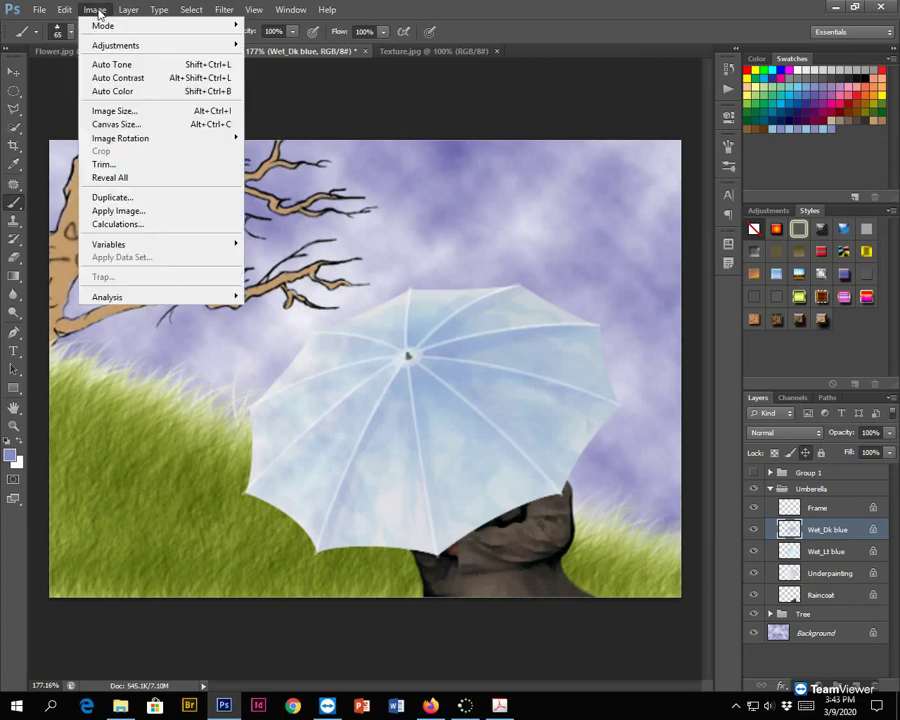
Step: In Canvas Size, switch the measurement units to pixels
left_click(117, 125)
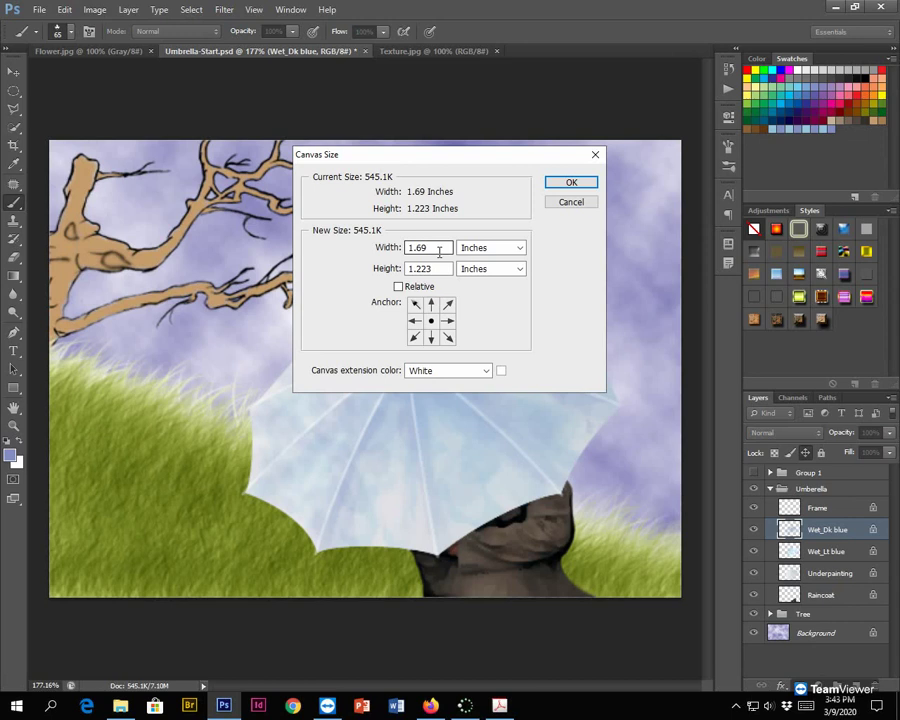
left_click(518, 247)
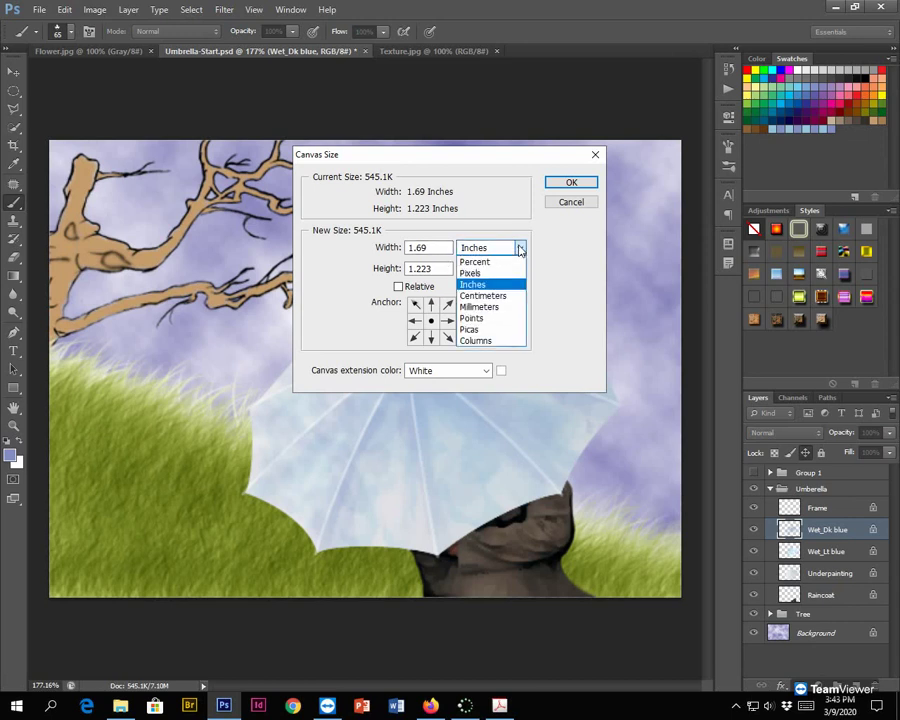
left_click(513, 272)
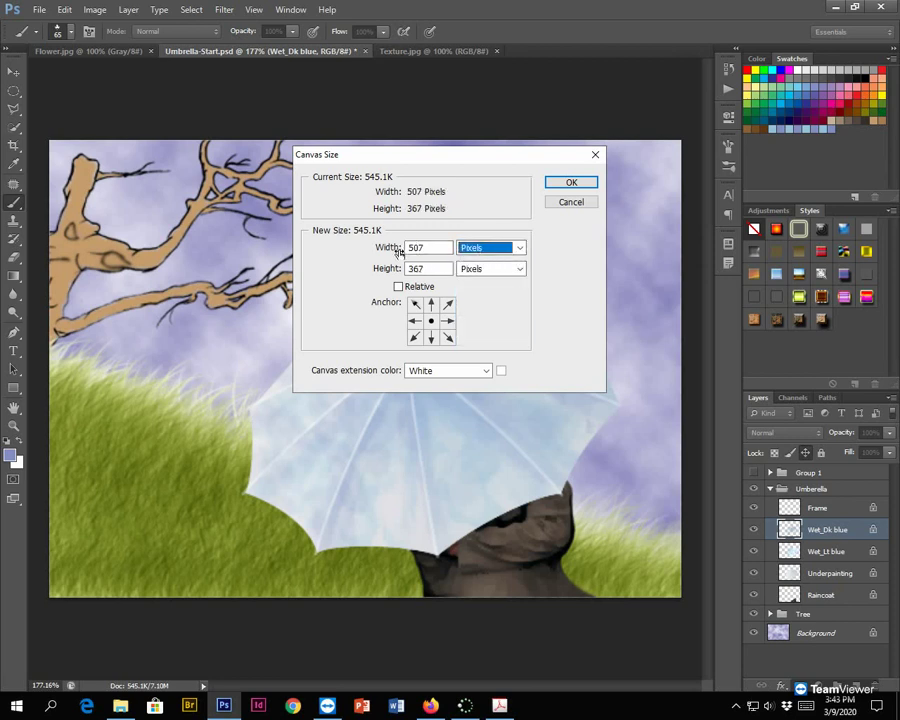
left_click(519, 250)
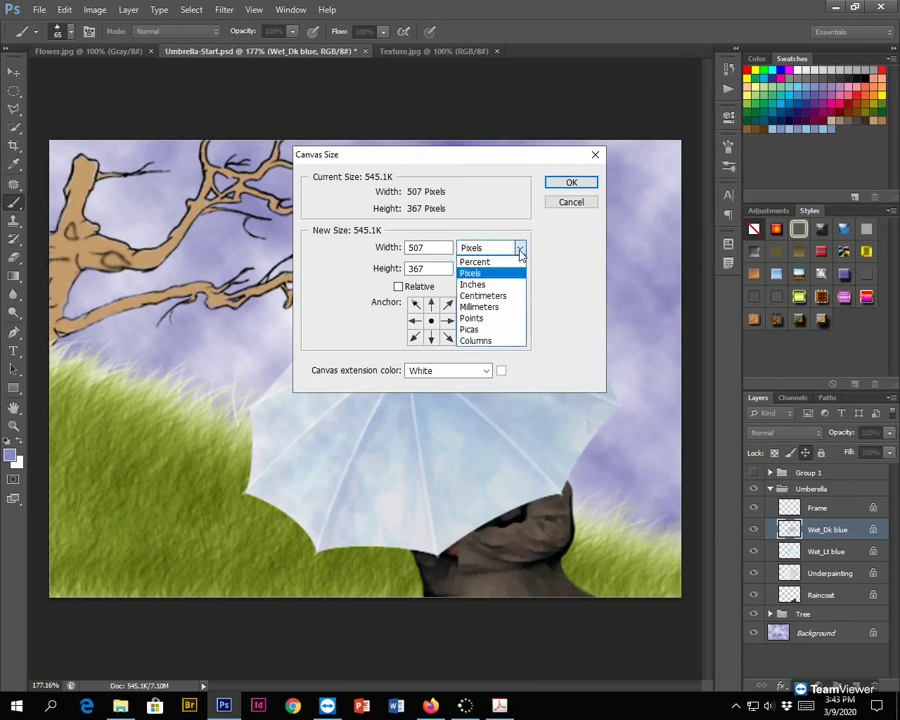
left_click(485, 273)
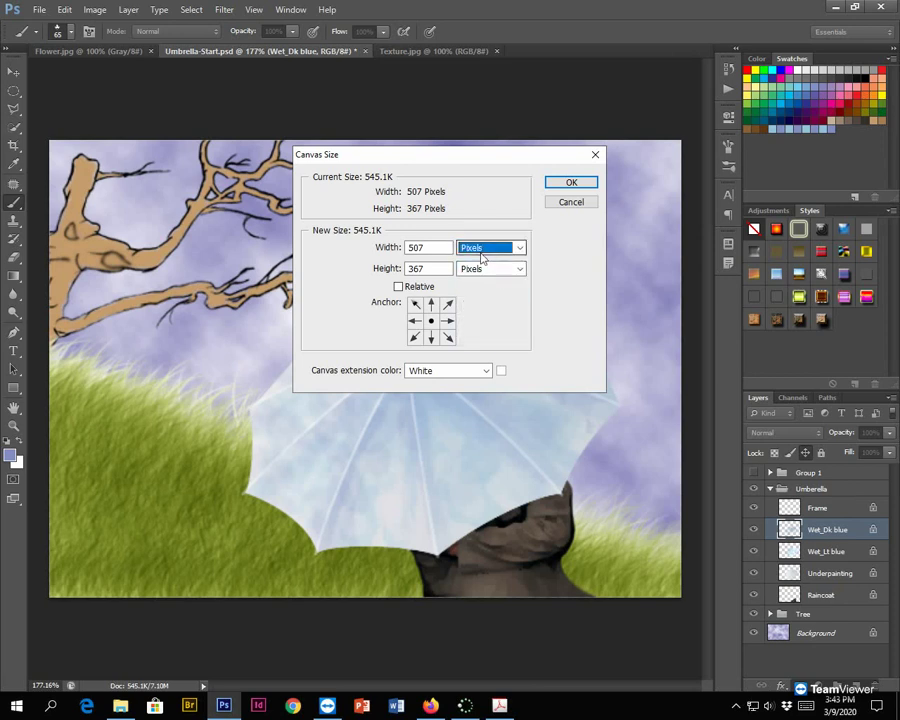
Step: Enlarge the canvas to 580×440 pixels with a white extension colour
left_click(430, 248)
double_click(430, 248)
type("580")
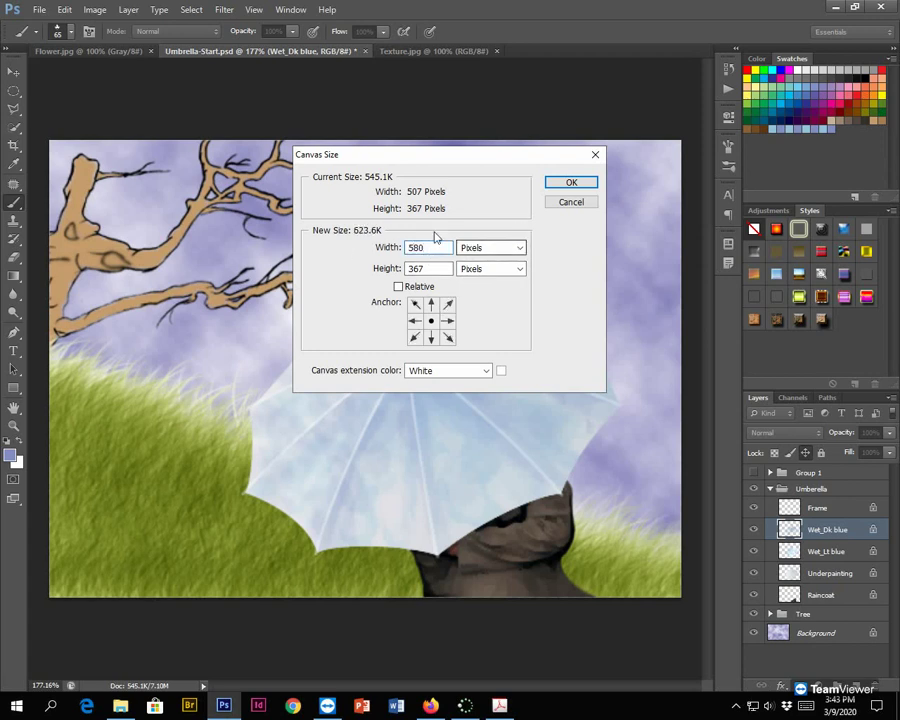
double_click(430, 268)
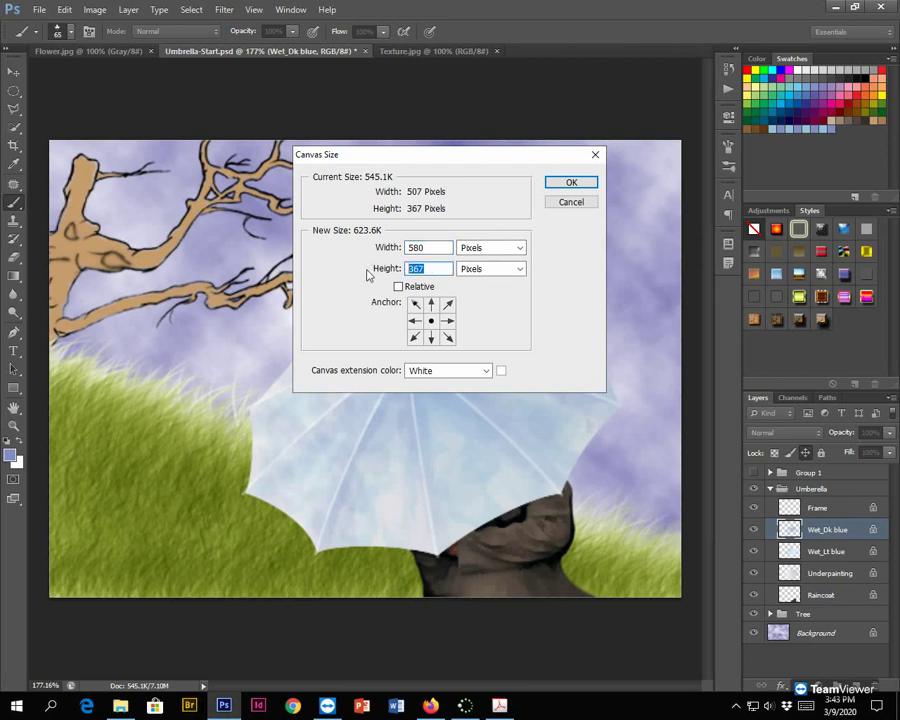
type("440")
left_click(484, 249)
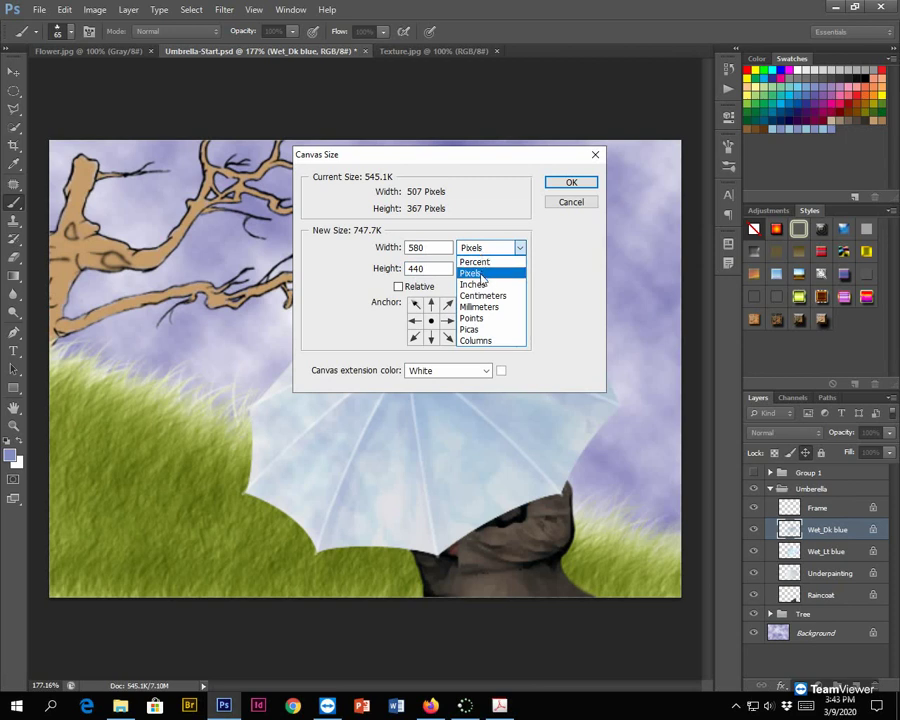
left_click(481, 274)
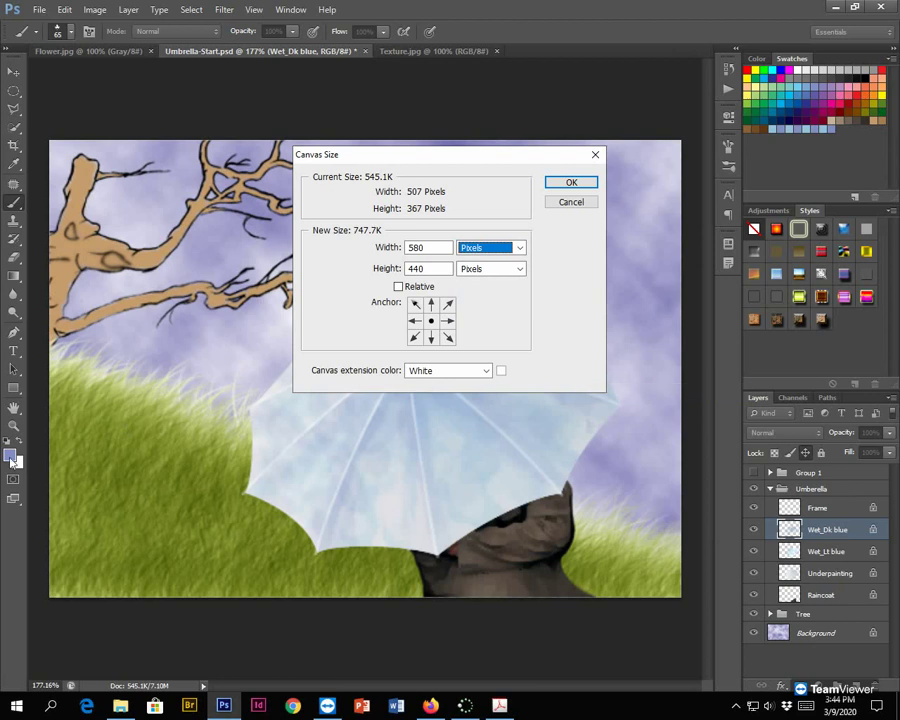
left_click(486, 371)
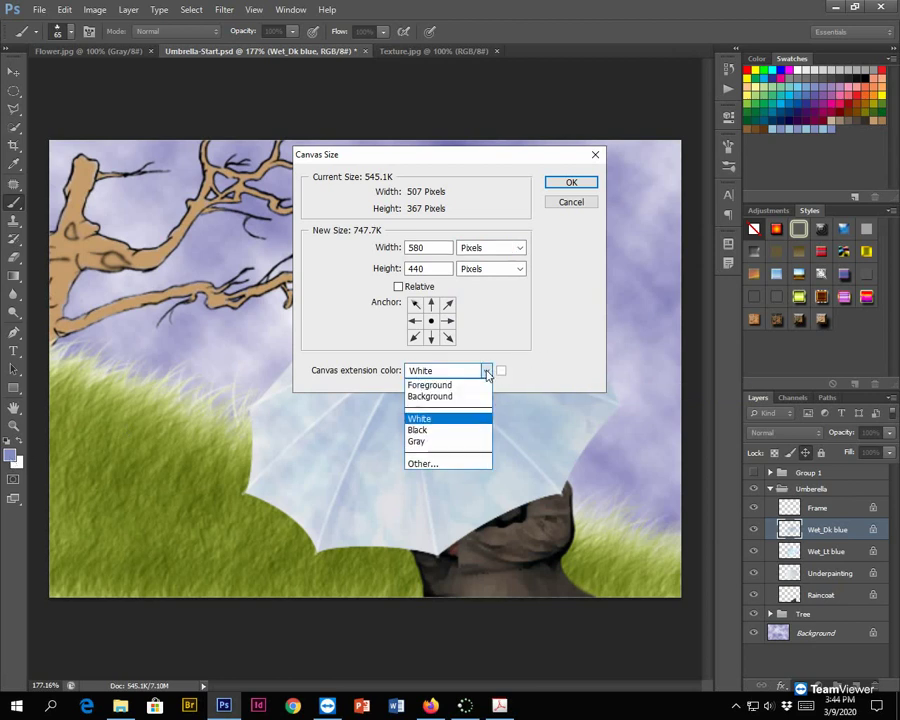
left_click(432, 427)
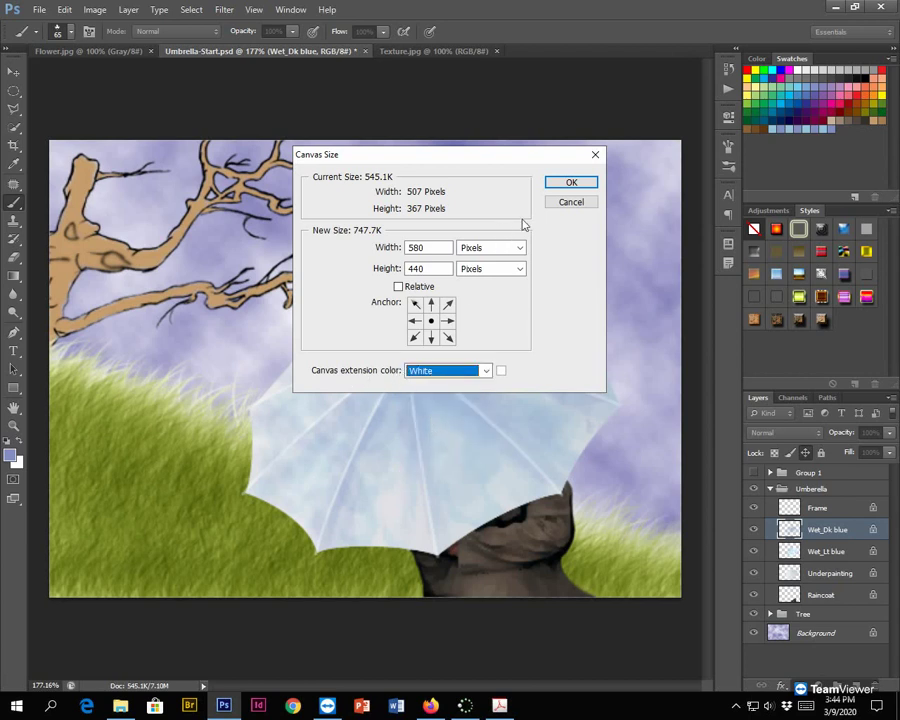
left_click(571, 182)
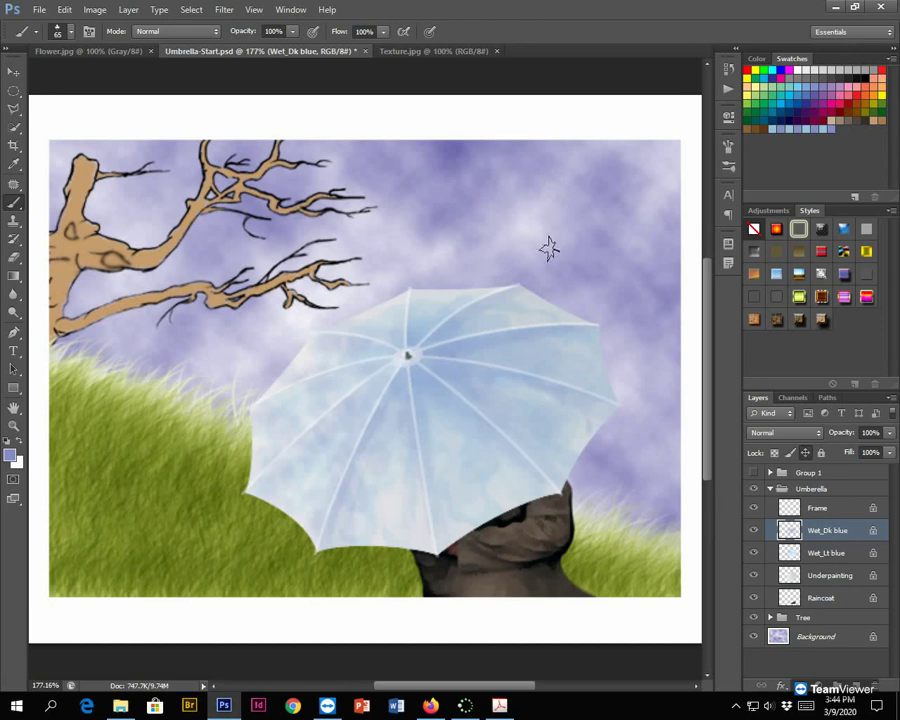
Step: Add a new layer above Wet_Dk blue and name it Leaves
scroll(524, 272, "down", 2, "alt")
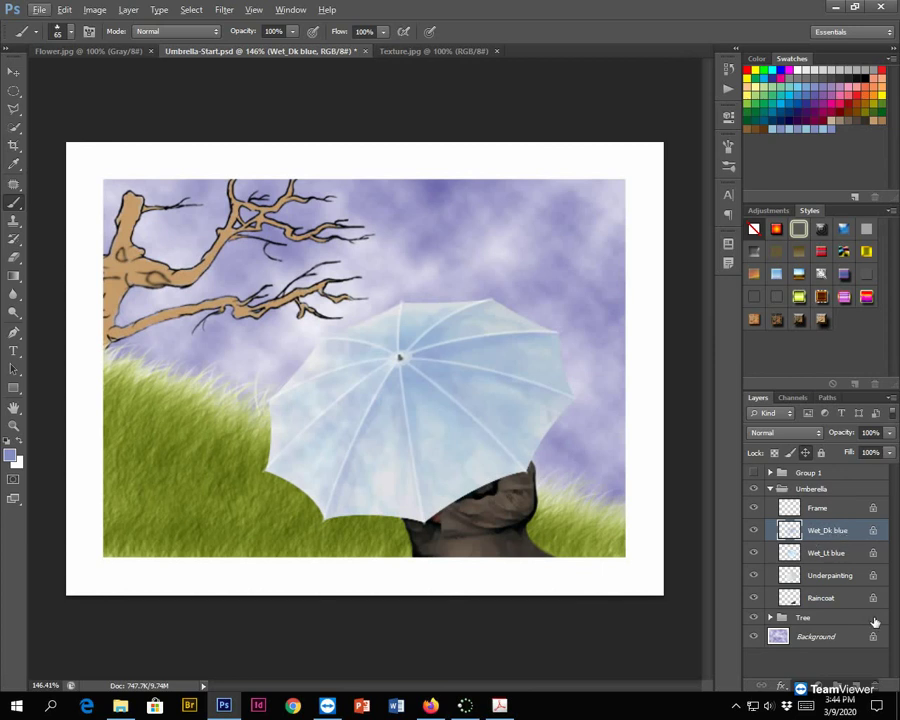
left_click(858, 686)
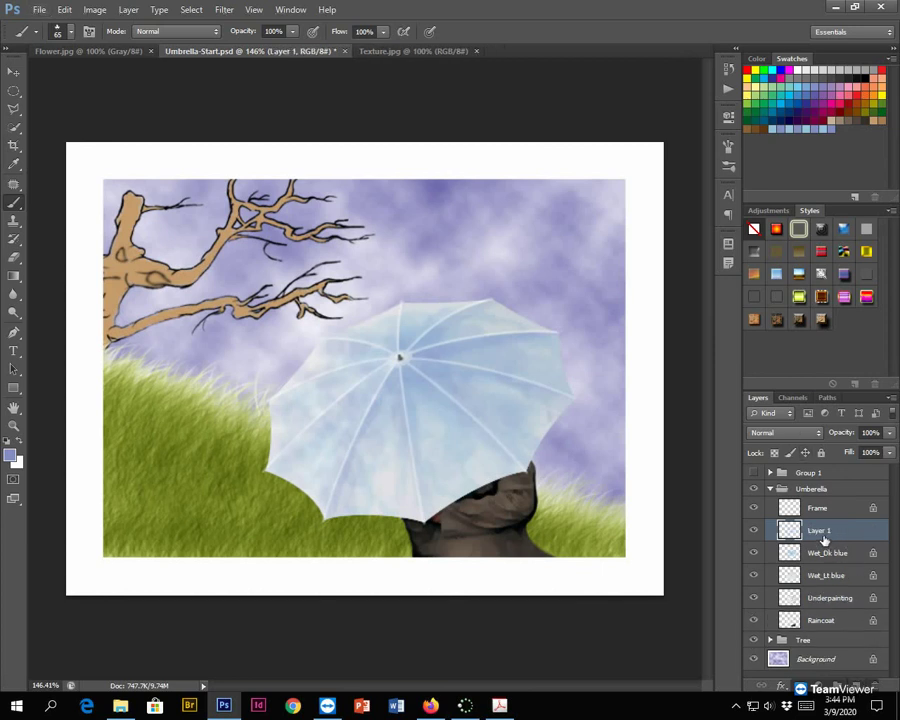
double_click(819, 531)
type("Leaves")
key("Return")
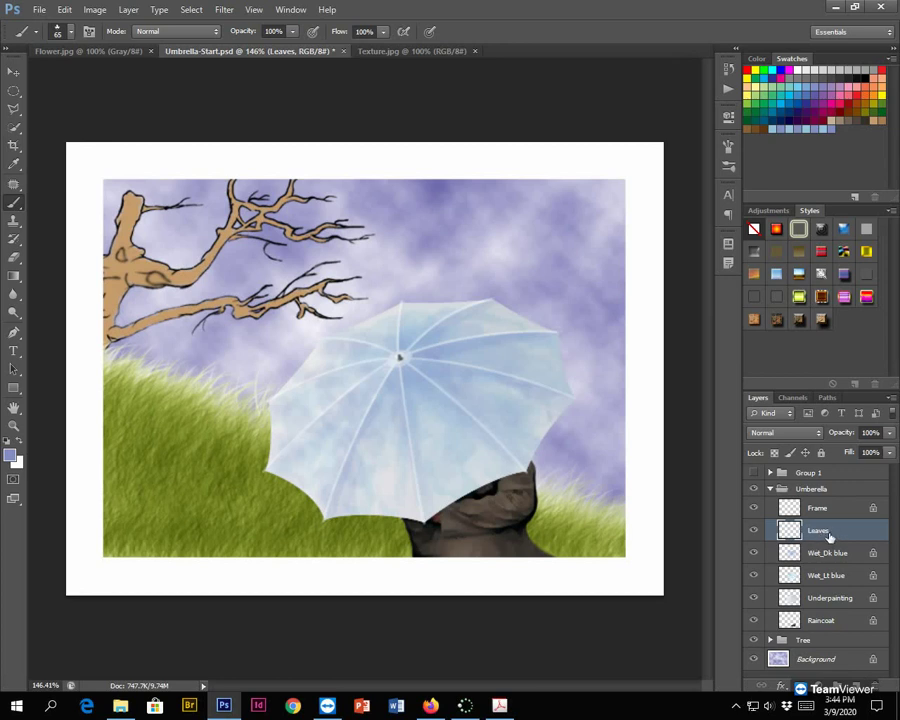
Step: Set the foreground colour to R185 G141 B59 in the Color panel
left_click(760, 60)
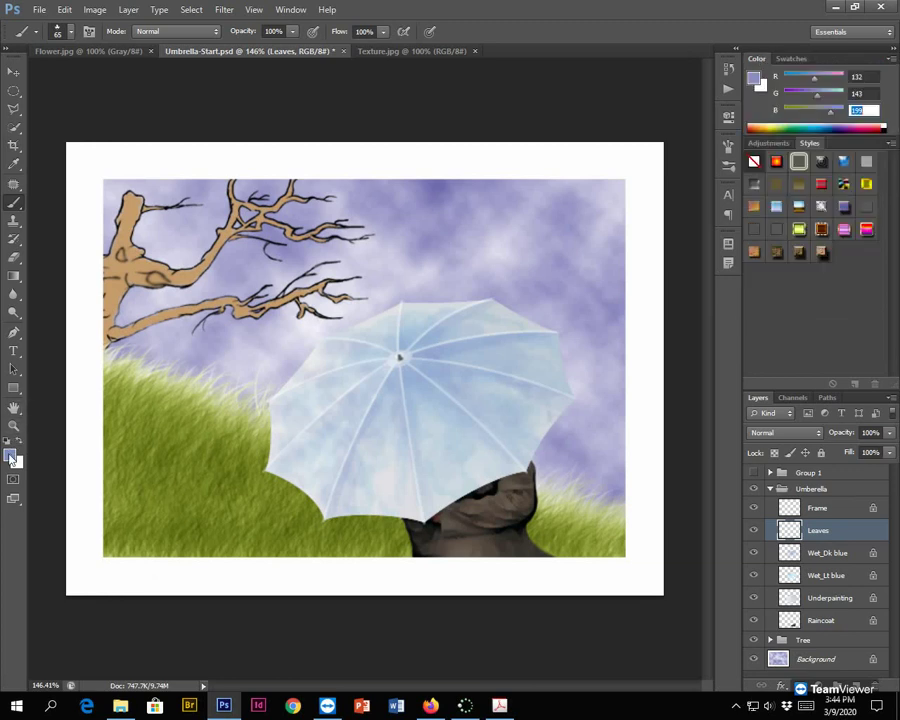
left_click(866, 76)
double_click(863, 76)
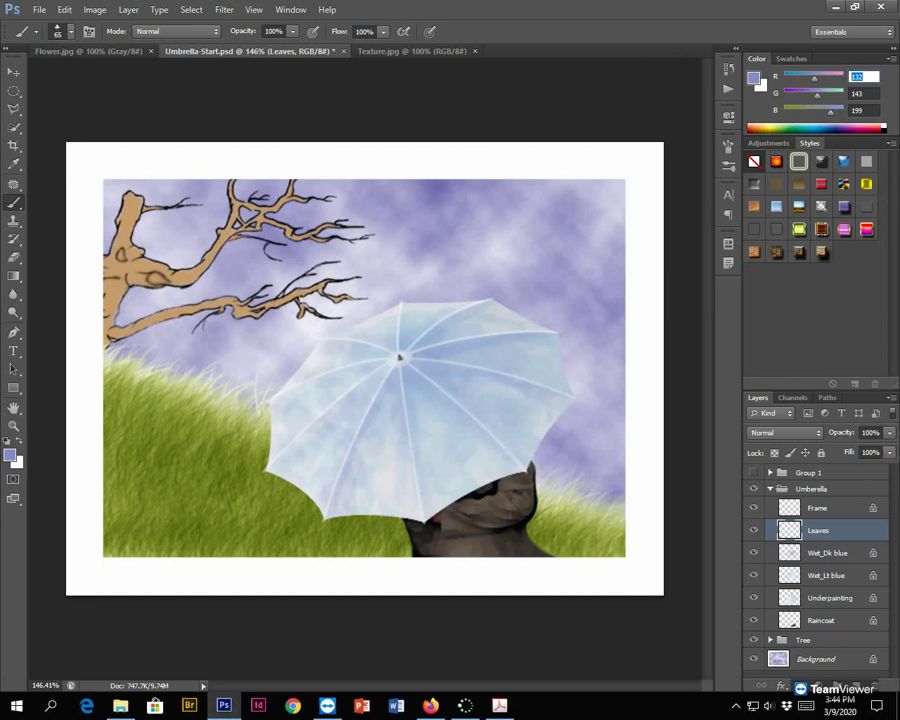
type("185")
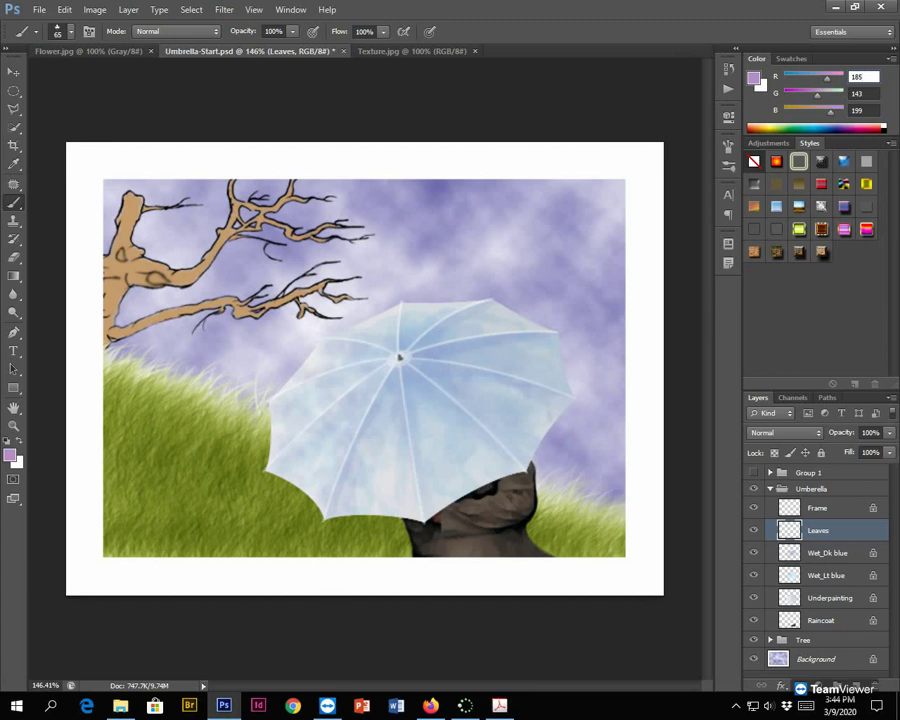
key("Tab")
type("141")
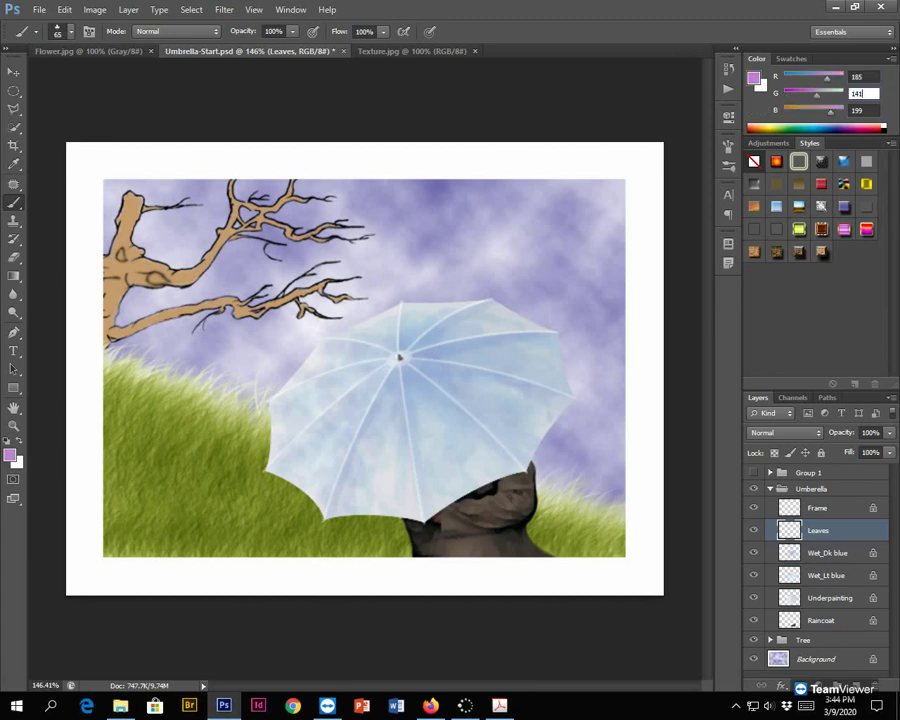
key("Tab")
type("59")
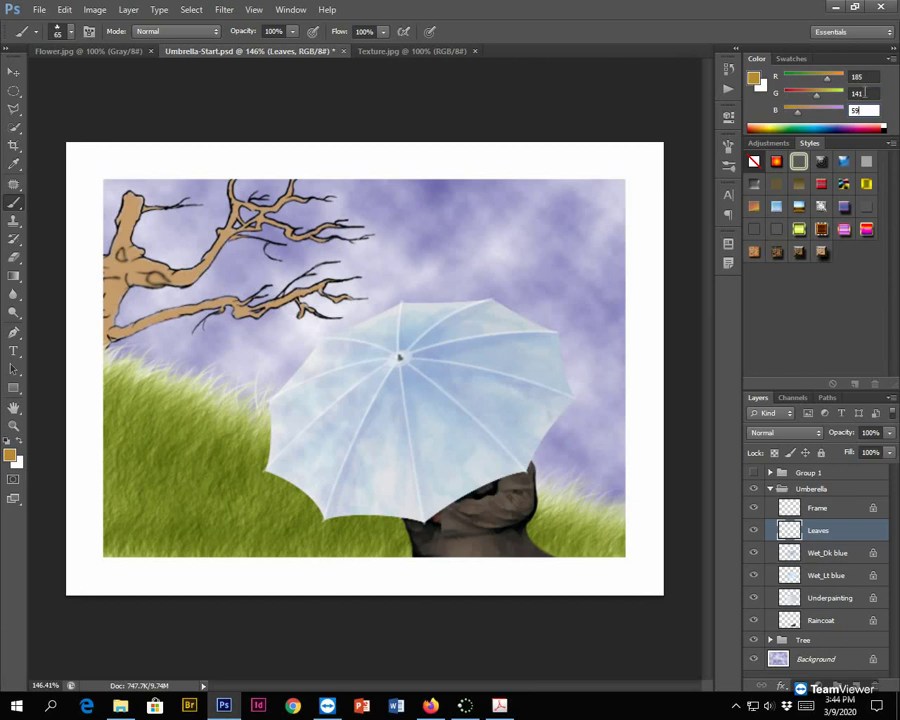
Step: Paint maple leaves across the sky, undoing trial strokes and keeping the restored arc
double_click(864, 110)
mouse_move(438, 179)
left_mouse_down()
mouse_move(564, 199)
mouse_move(713, 185)
left_mouse_up()
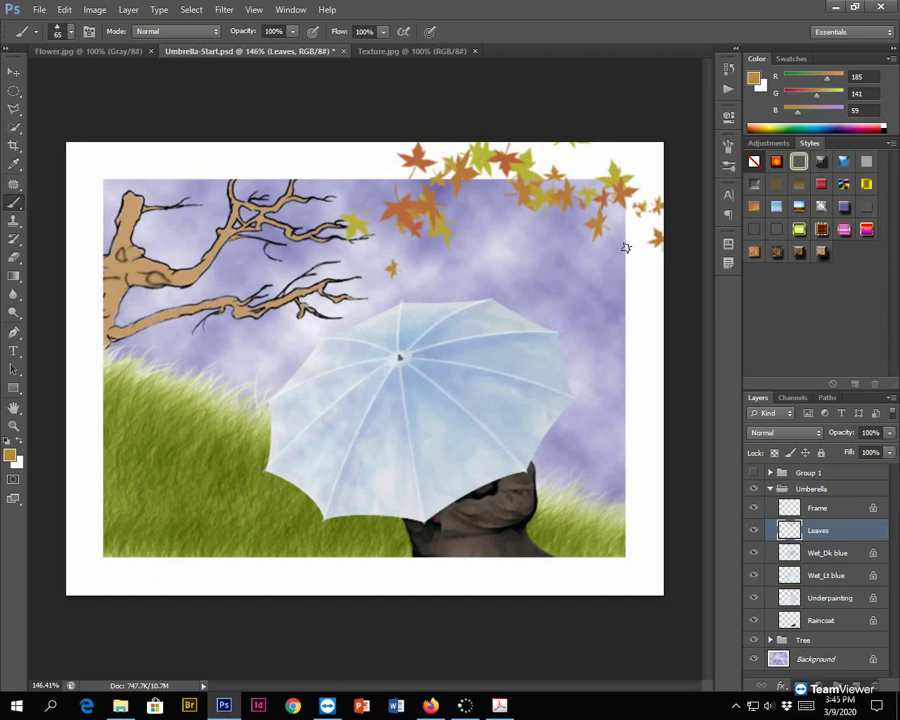
key("ctrl+z")
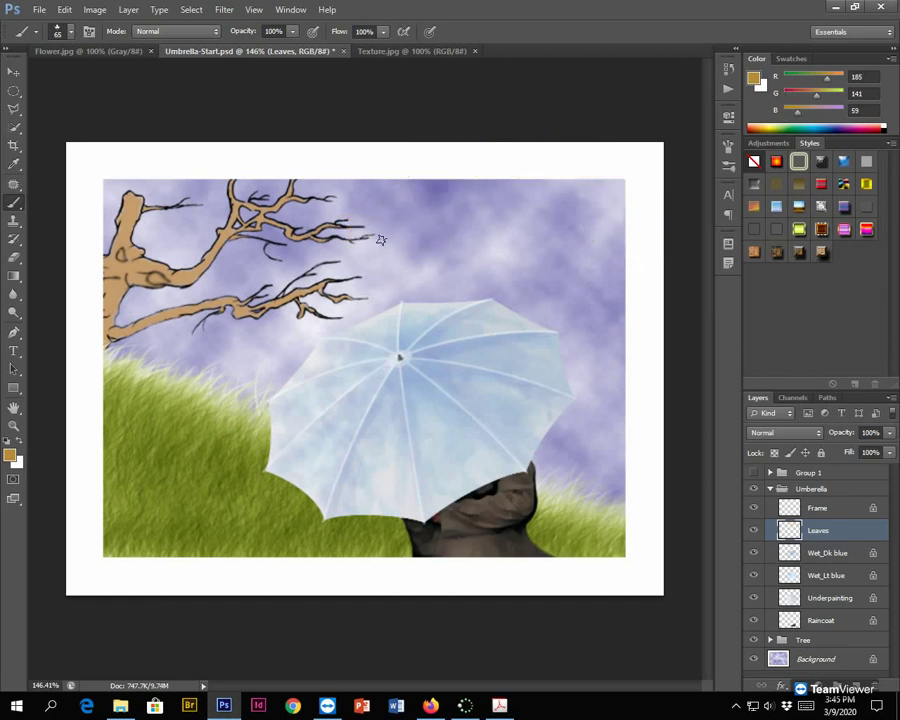
mouse_move(290, 140)
left_mouse_down()
mouse_move(450, 170)
mouse_move(510, 386)
left_mouse_up()
key("ctrl+z")
mouse_move(397, 237)
left_mouse_down()
mouse_move(528, 185)
mouse_move(600, 250)
left_mouse_up()
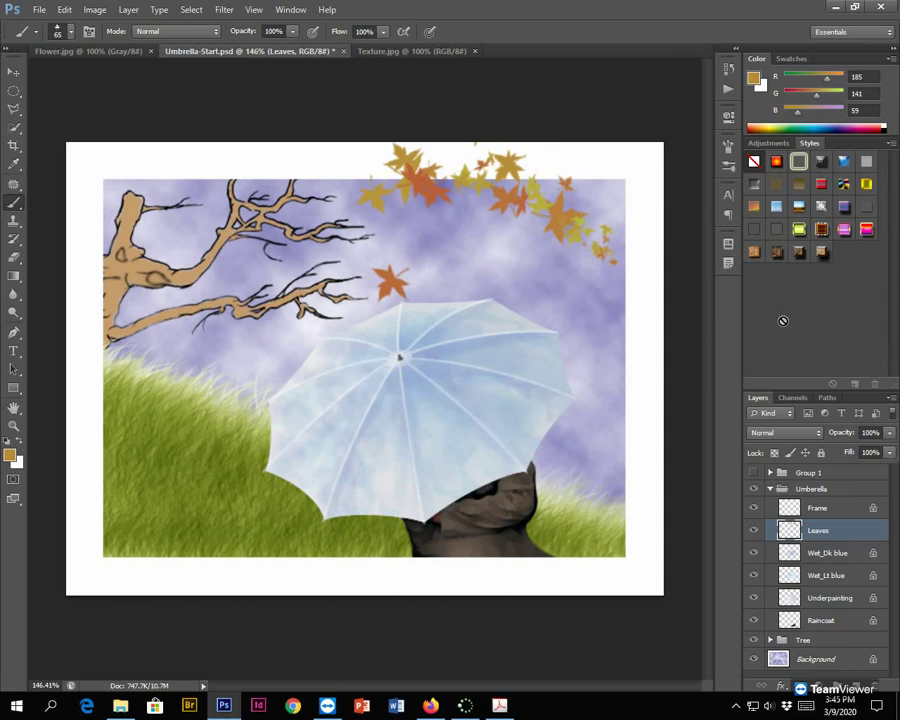
key("ctrl+z")
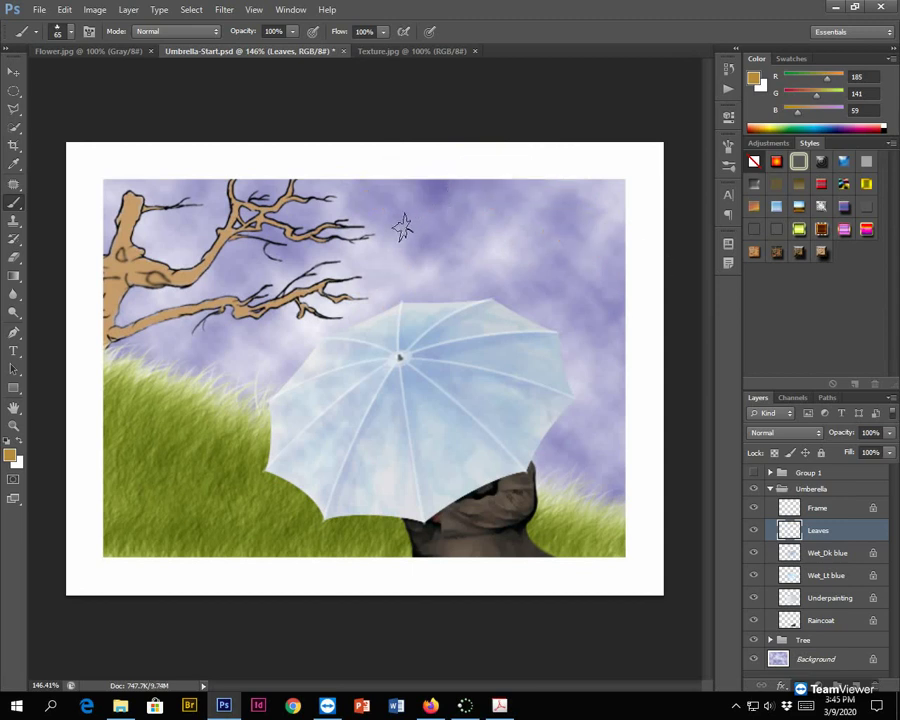
key("ctrl+z")
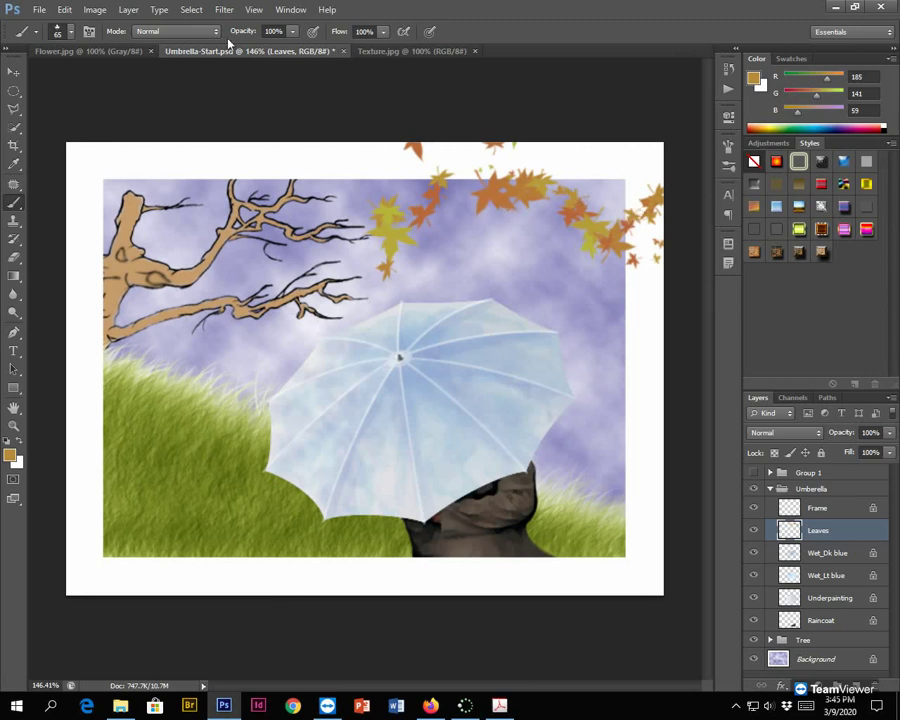
Step: Switch from the umbrella composite to the Flower.jpg document, passing through Texture.jpg
left_click(35, 12)
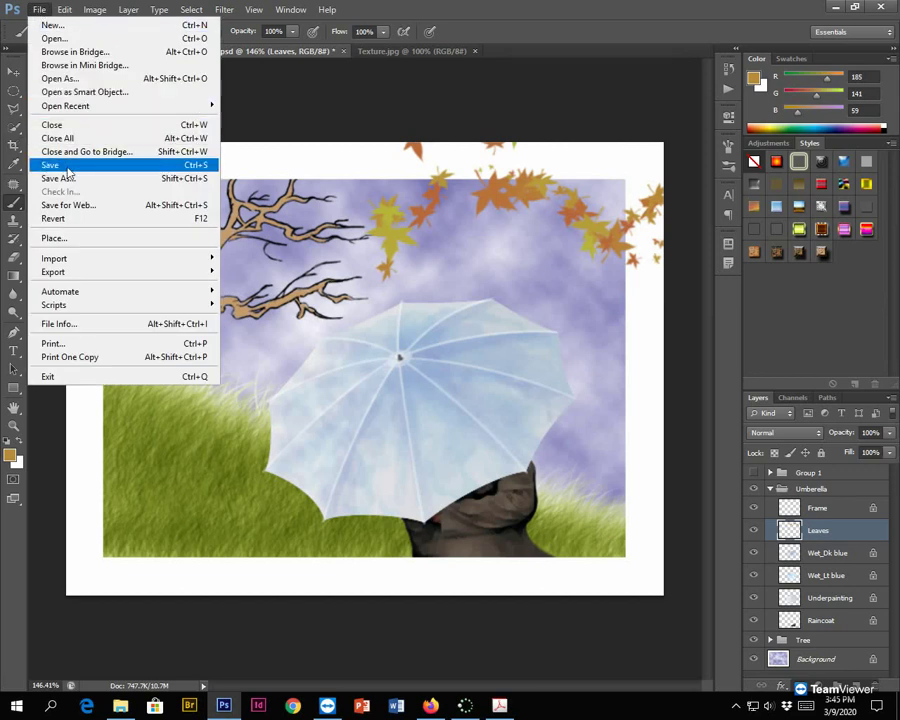
left_click(855, 528)
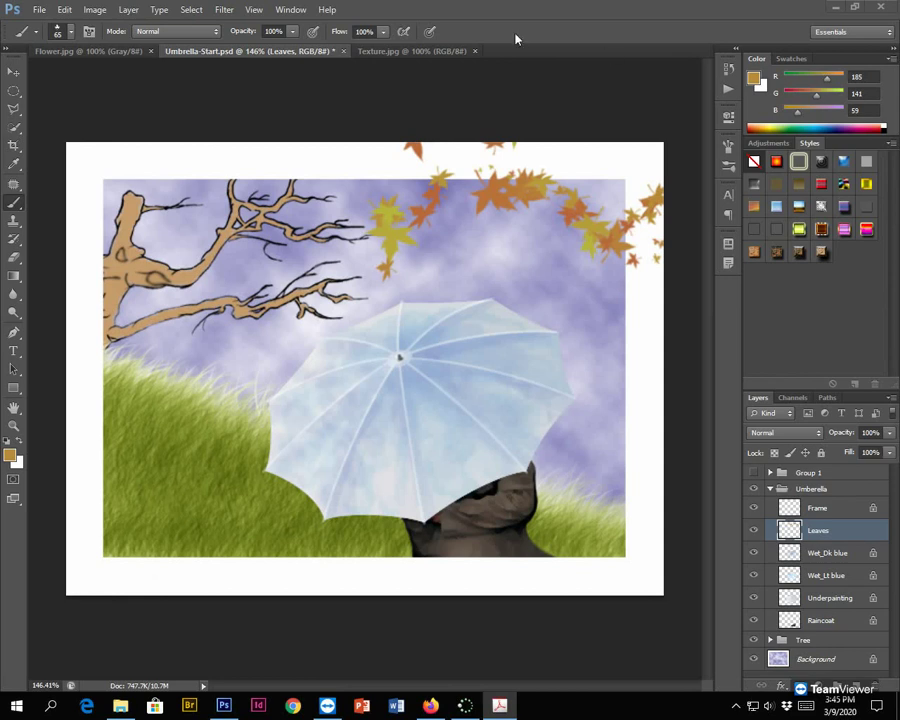
left_click(40, 10)
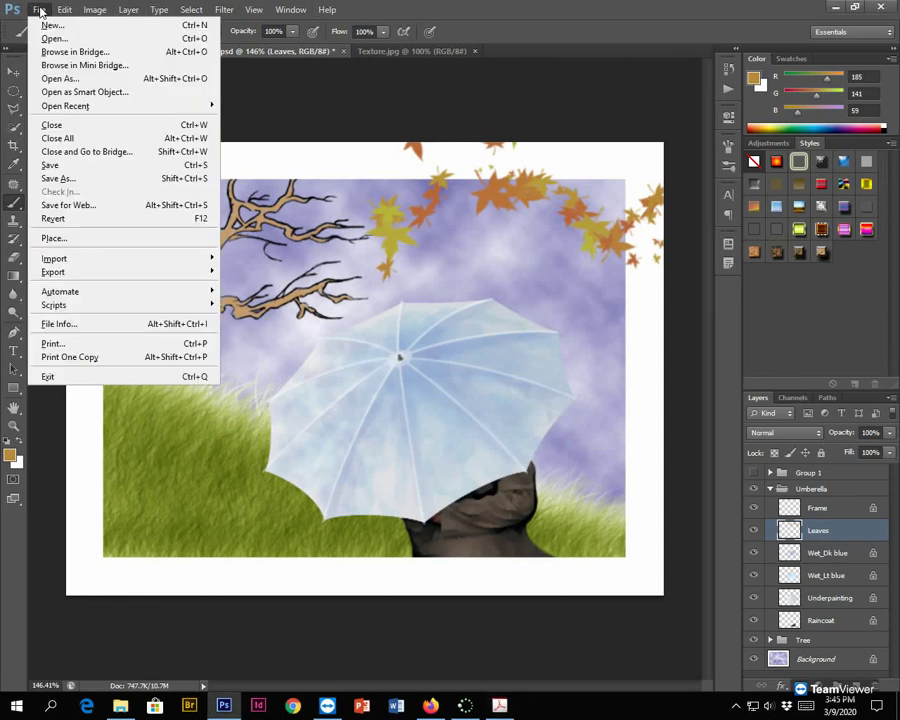
left_click(404, 52)
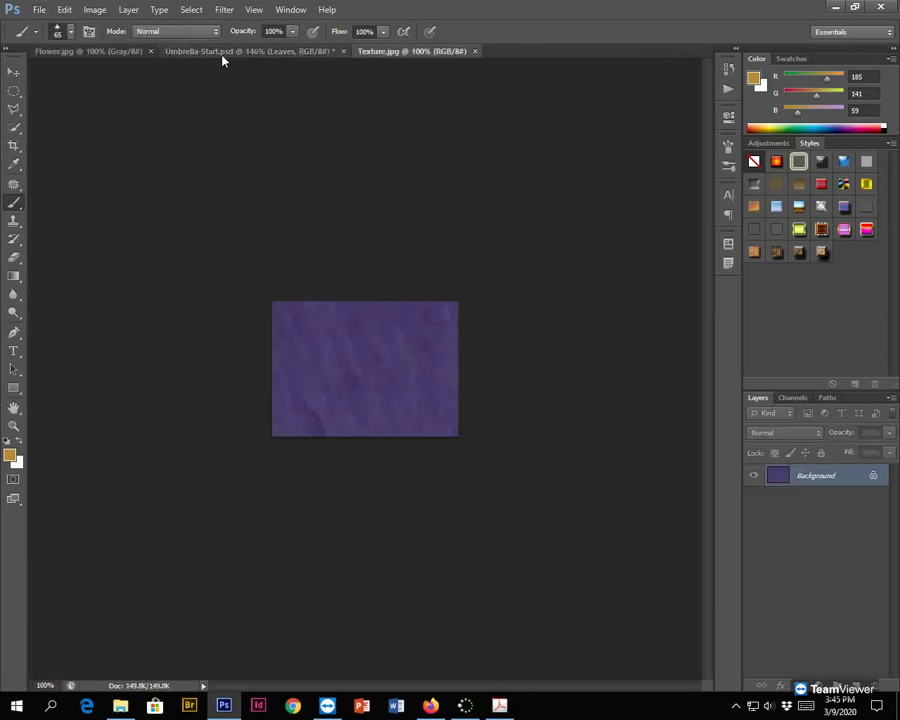
left_click(96, 52)
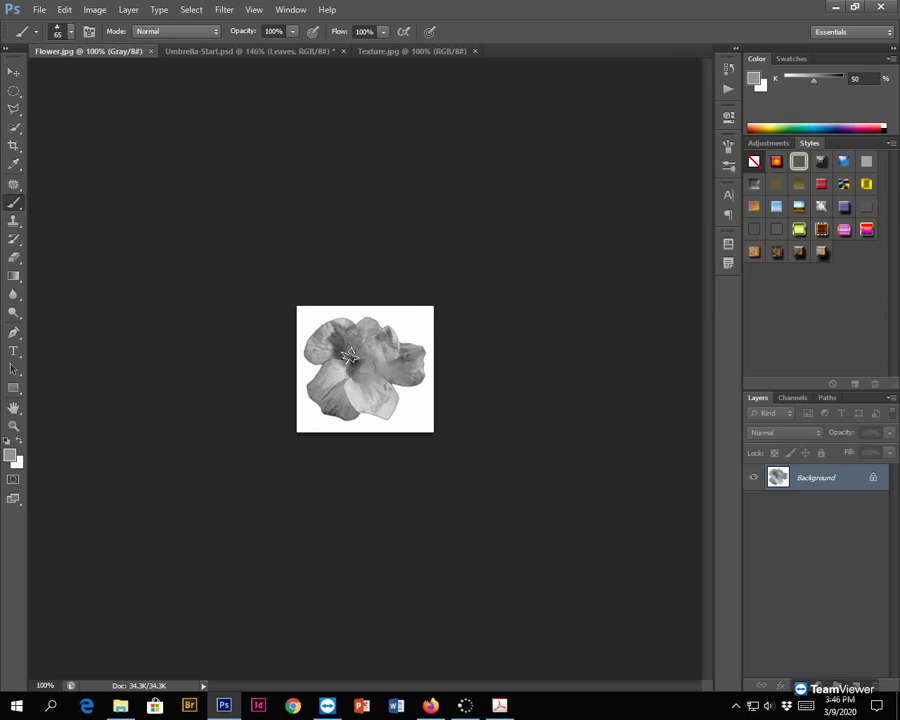
Step: Add a Curves adjustment layer over the flower, test a curve, then delete the layer
left_click(822, 687)
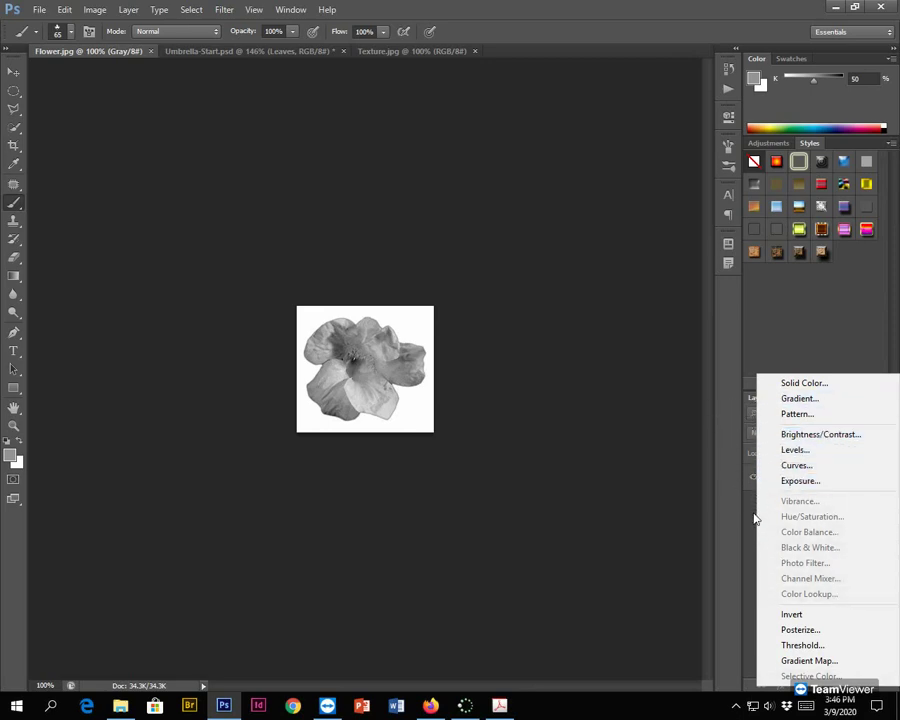
left_click(806, 466)
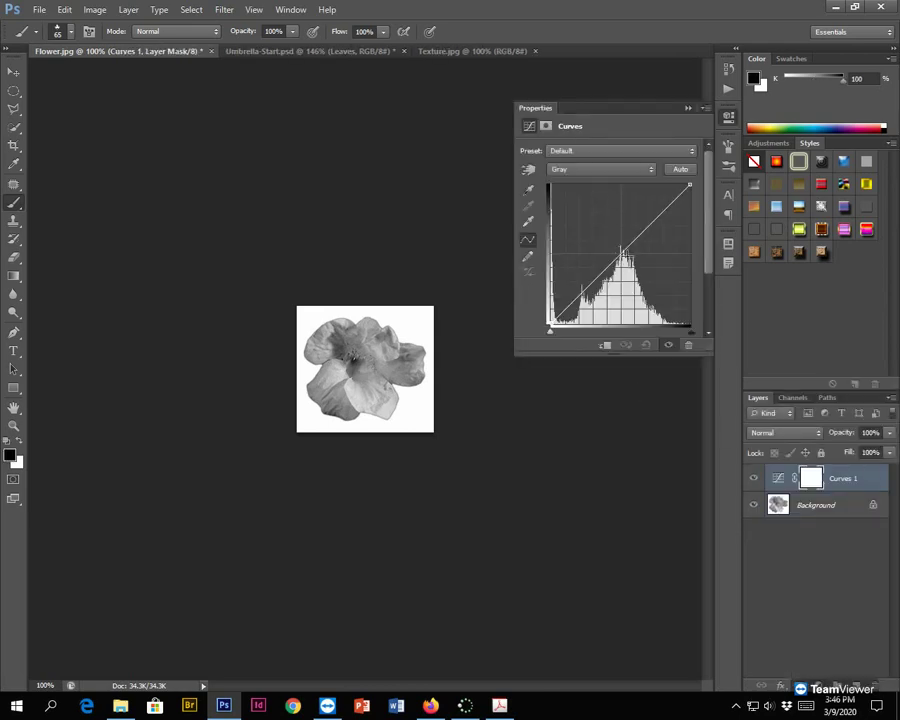
mouse_move(620, 254)
left_mouse_down()
mouse_move(599, 241)
mouse_move(621, 252)
left_mouse_up()
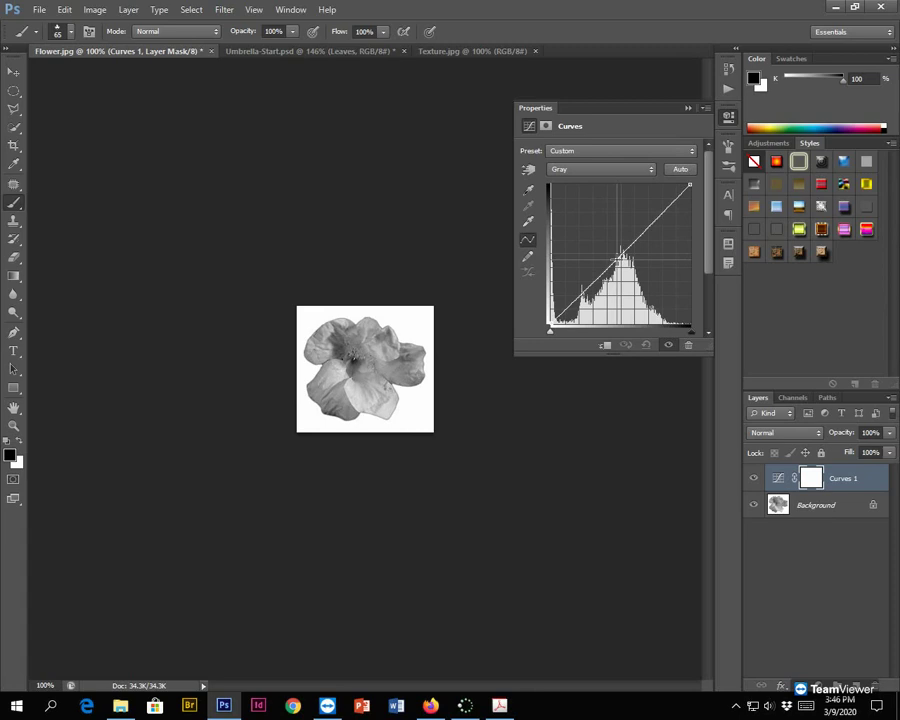
mouse_move(621, 252)
left_mouse_down()
mouse_move(607, 249)
mouse_move(621, 251)
left_mouse_up()
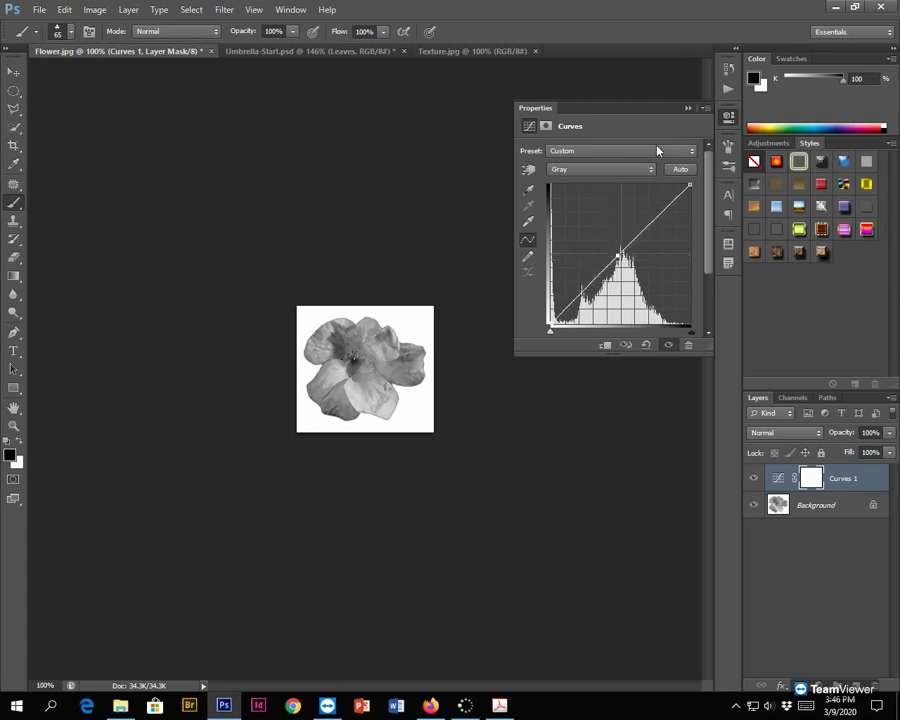
left_click(688, 107)
left_click_drag(845, 482, 704, 523)
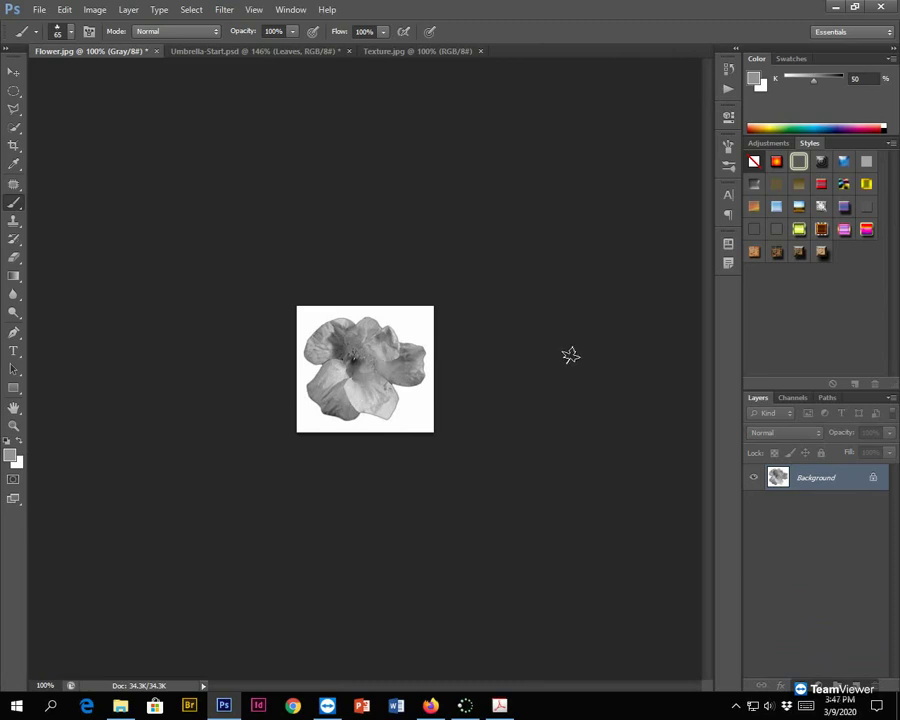
Step: Define the grayscale flower image as a new 184-pixel brush preset
left_click(63, 12)
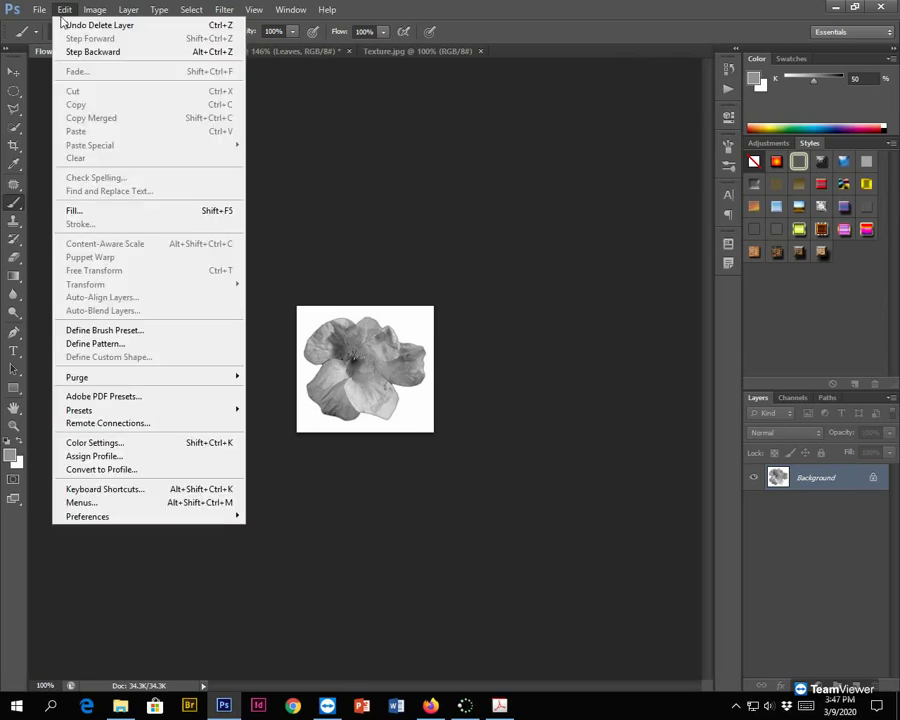
left_click(139, 330)
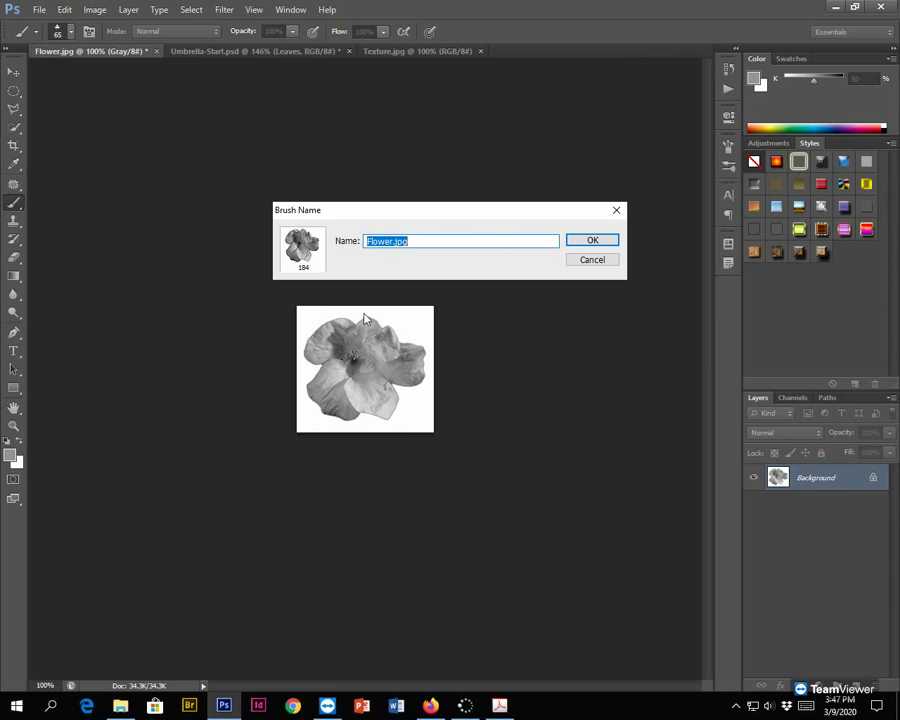
type("Stephanie")
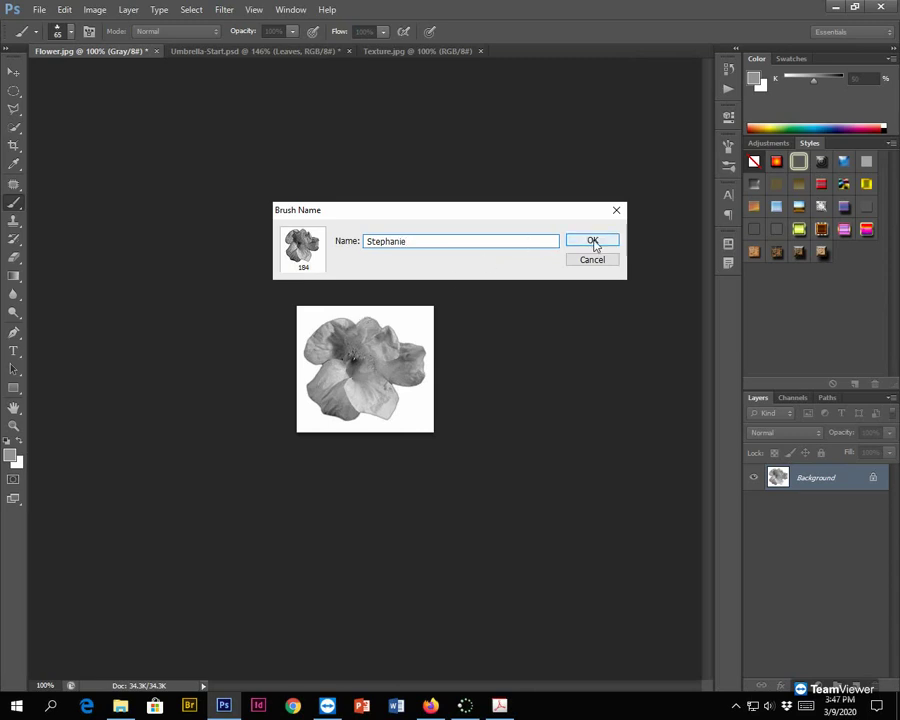
left_click(593, 242)
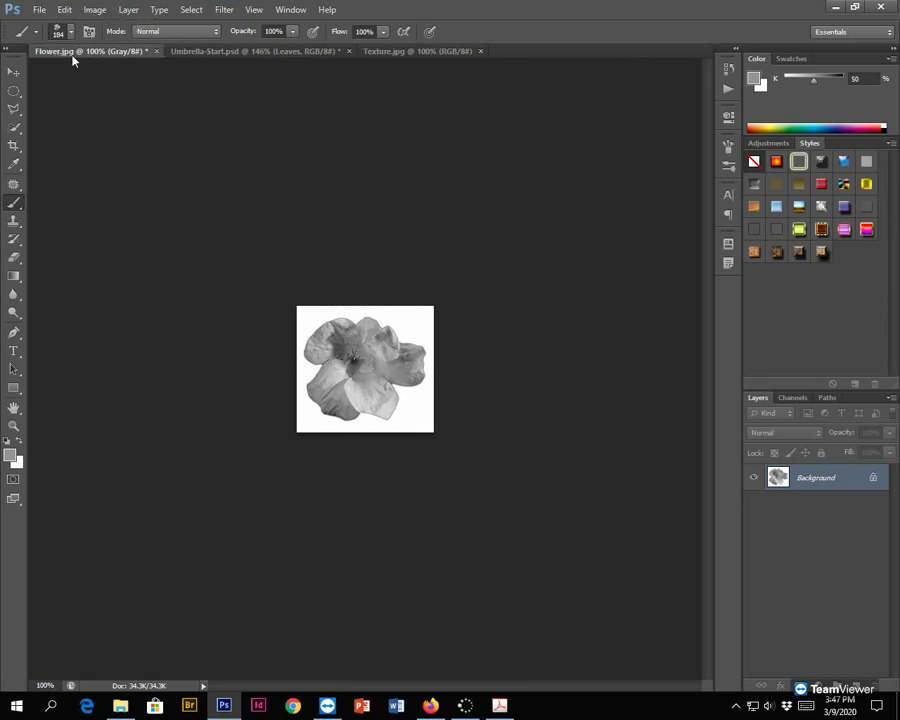
Step: Close Flower.jpg without saving, return to Umbrella-Start.psd, and undo a flower-brush test stroke
left_click(155, 51)
left_click(450, 266)
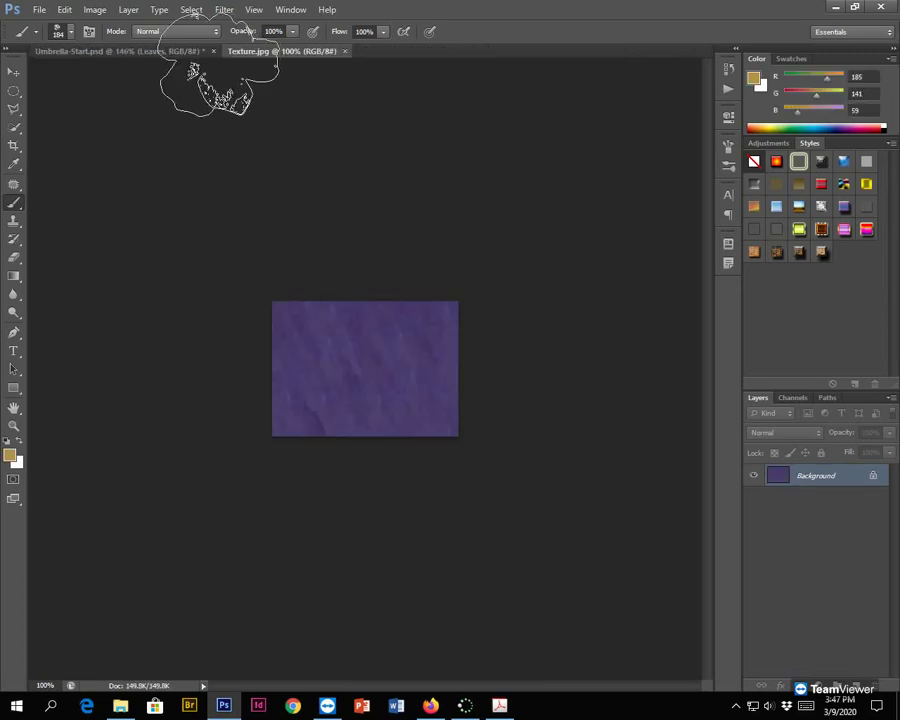
left_click(108, 52)
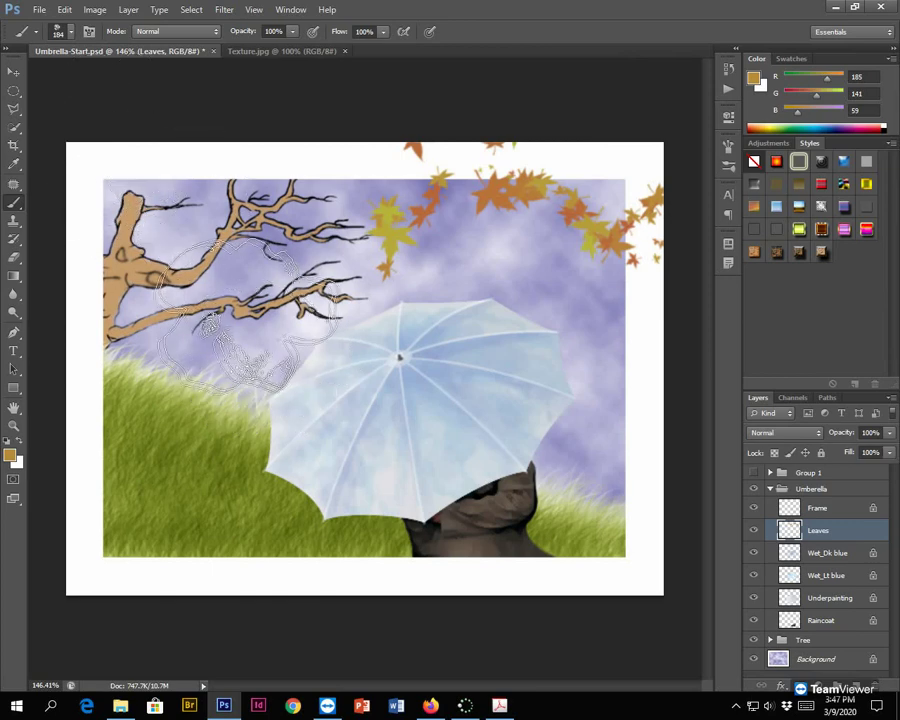
mouse_move(195, 372)
left_mouse_down()
mouse_move(520, 392)
mouse_move(595, 385)
left_mouse_up()
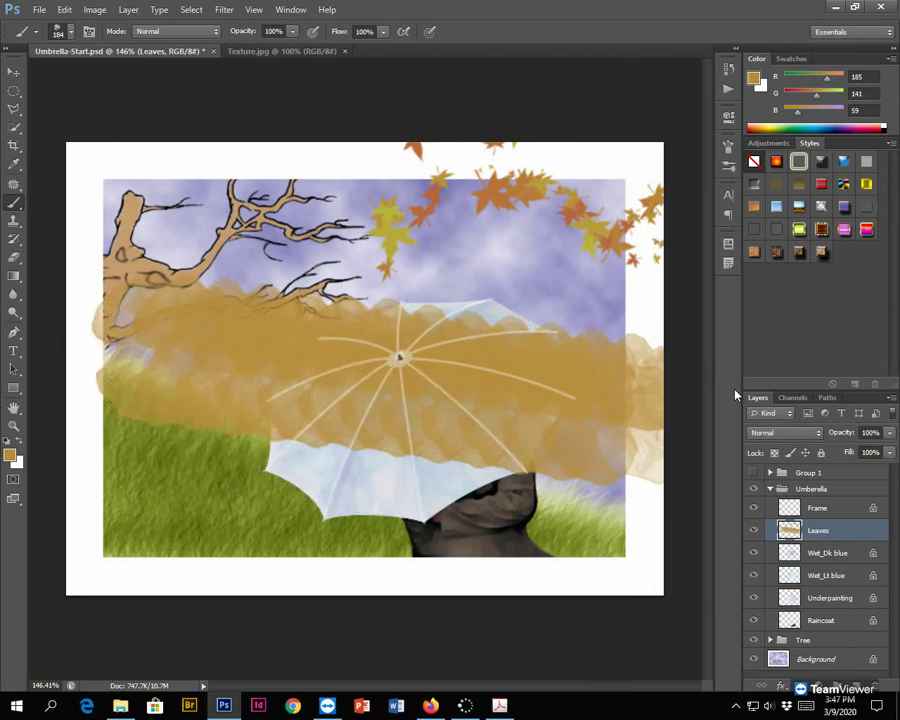
key("ctrl+z")
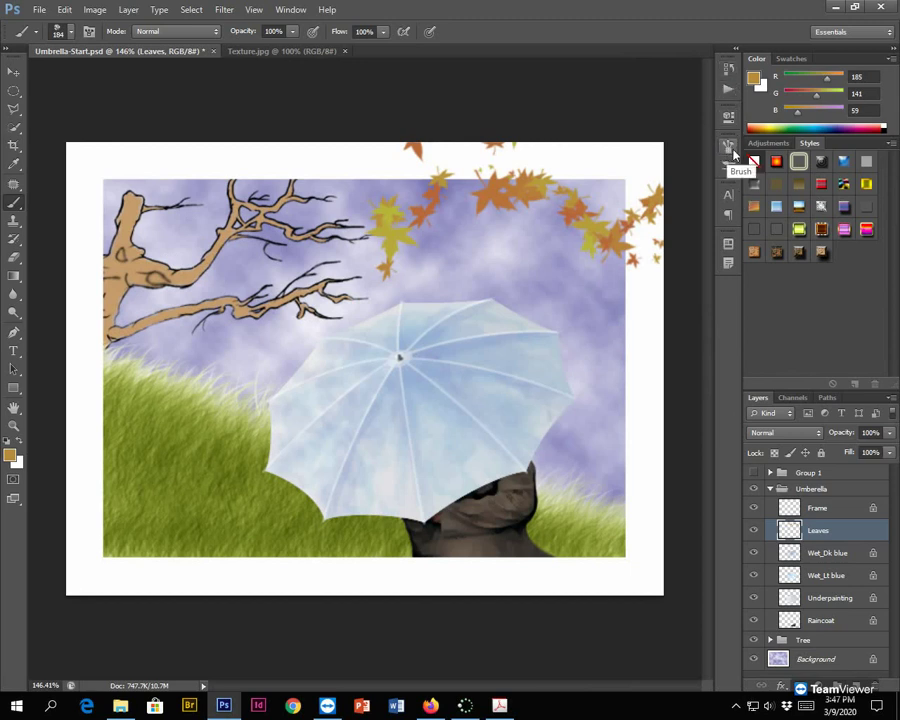
Step: In the Brush panel's Brush Tip Shape, set the flower tip to 25 px with 80% spacing
left_click(730, 152)
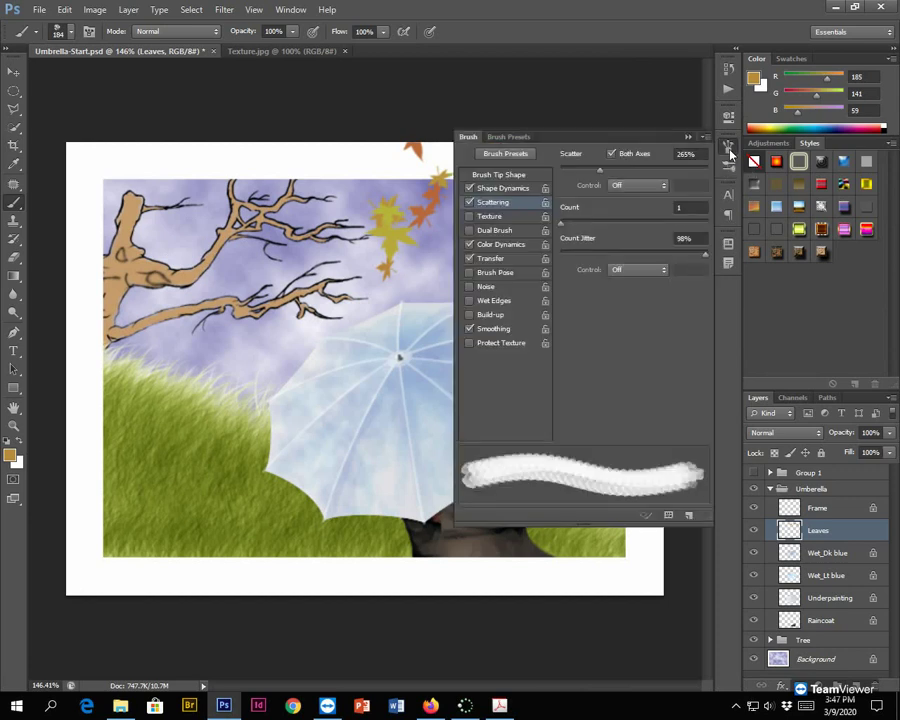
left_click(728, 150)
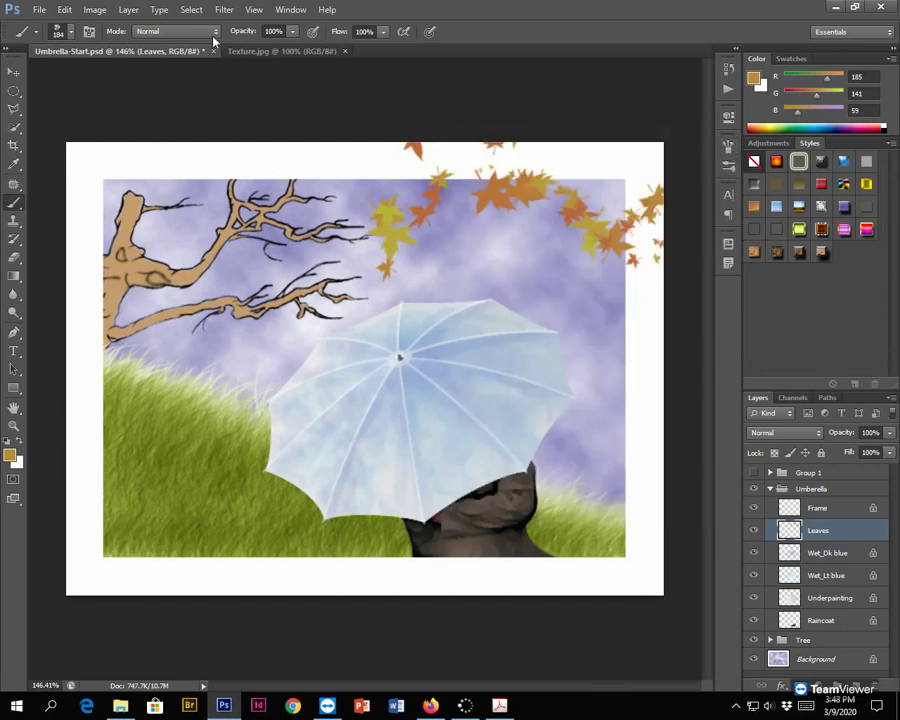
left_click(291, 12)
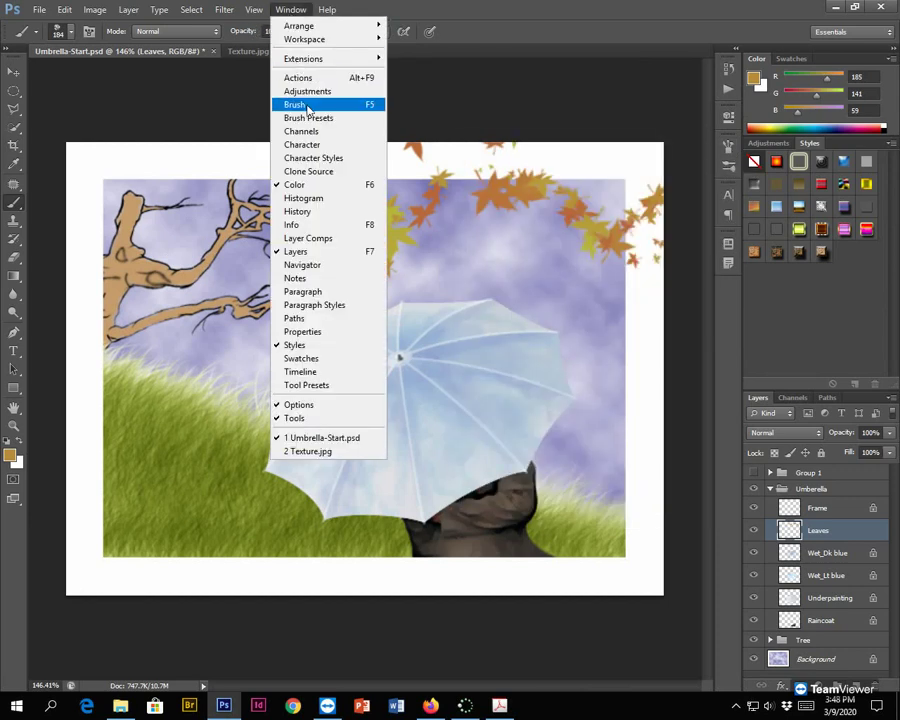
left_click(370, 108)
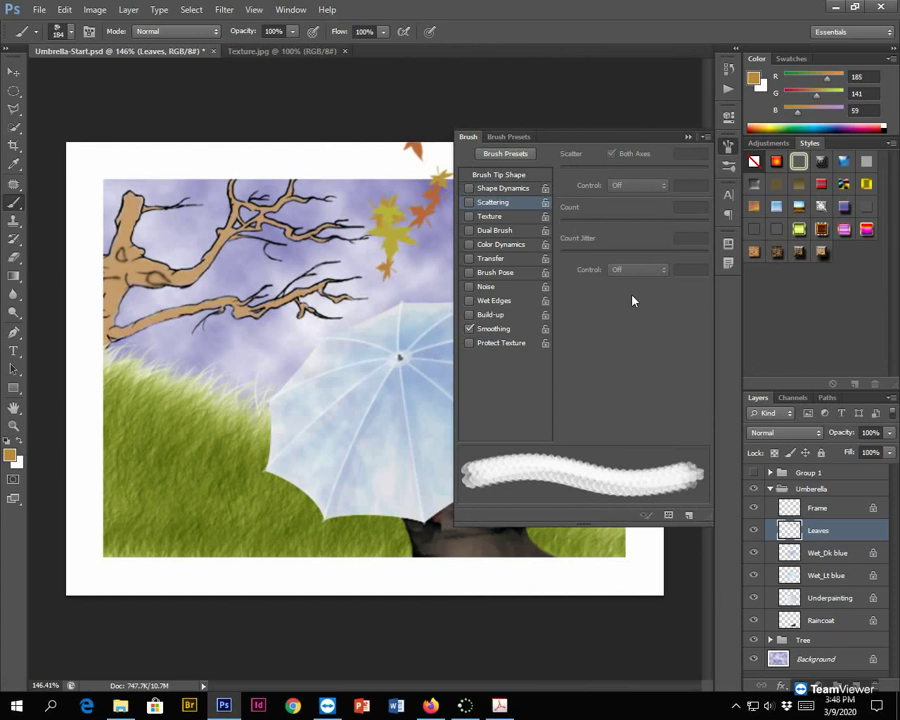
left_click(487, 176)
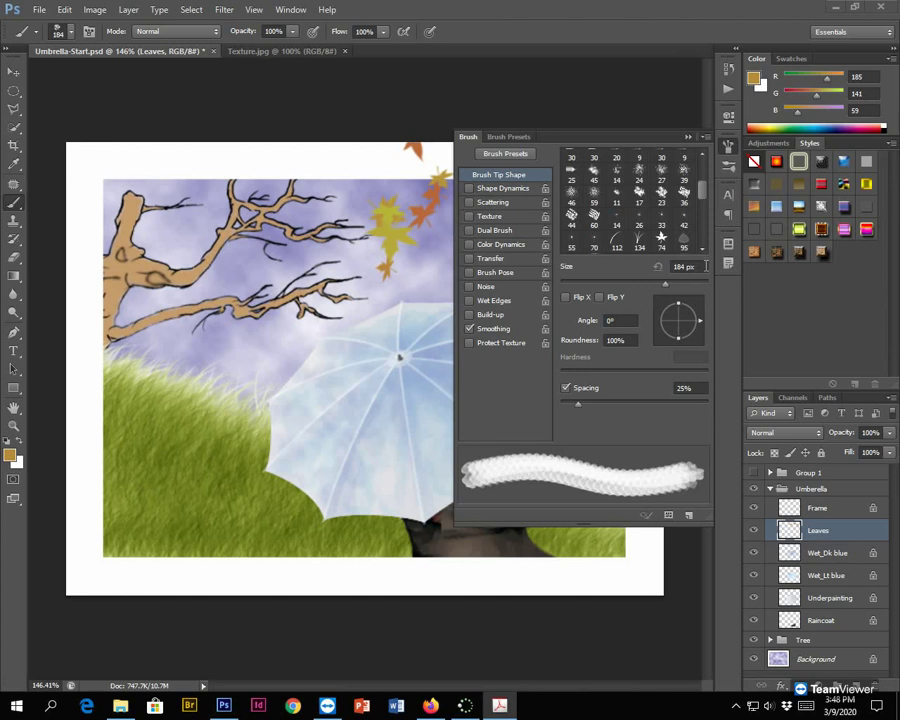
left_click_drag(703, 267, 645, 271)
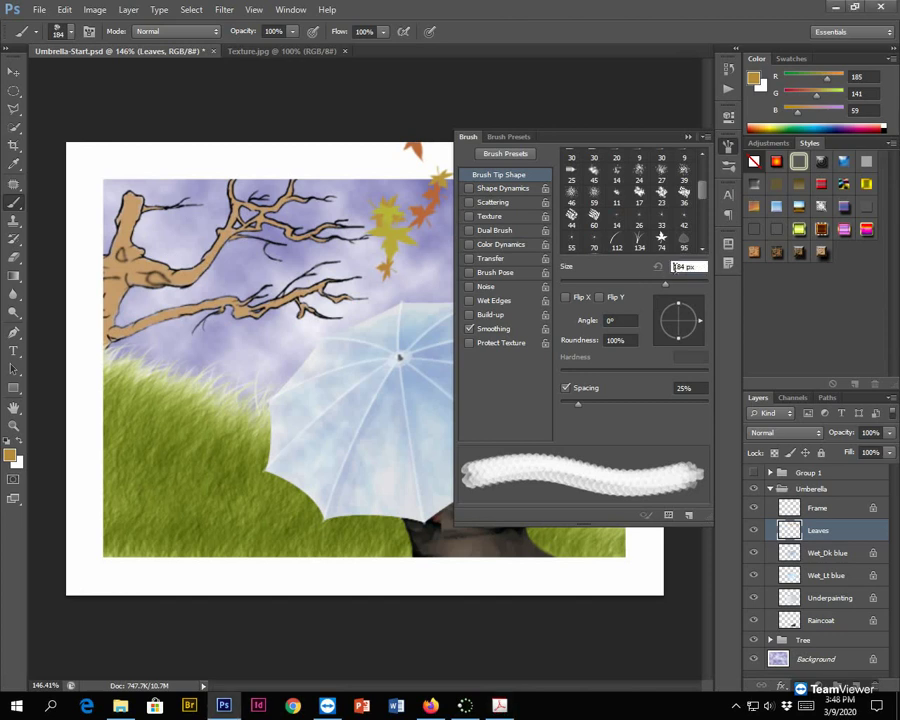
type("25")
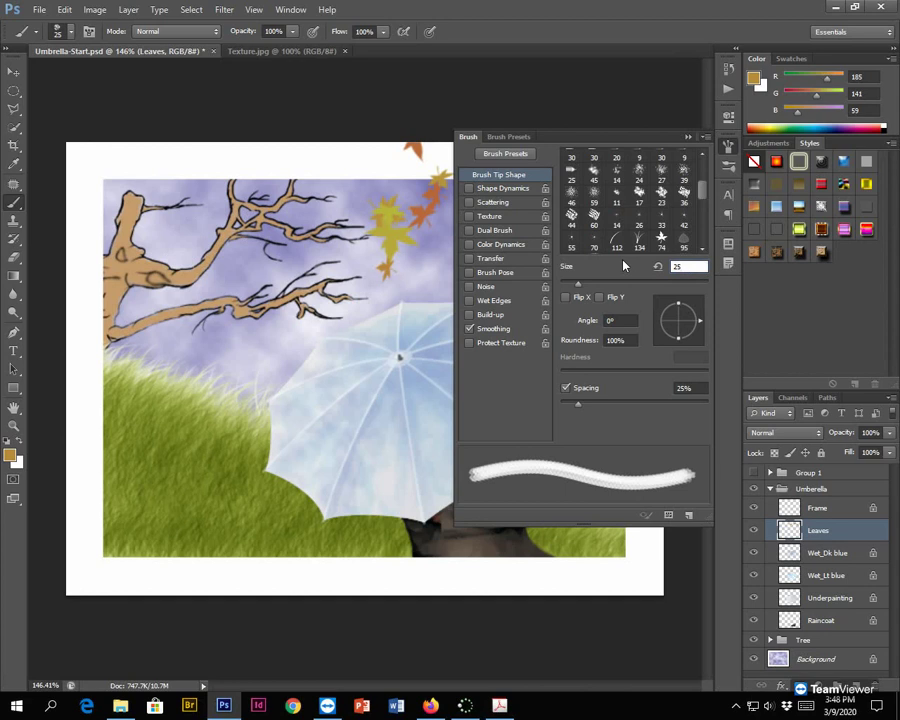
left_click(590, 389)
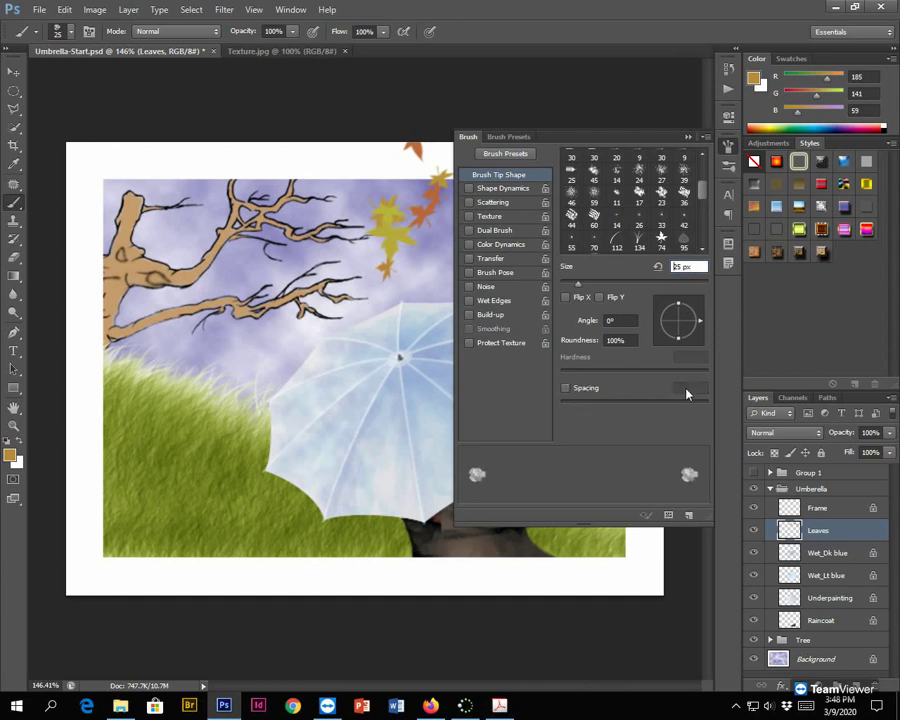
left_click(579, 390)
left_click_drag(686, 389, 648, 388)
type("80")
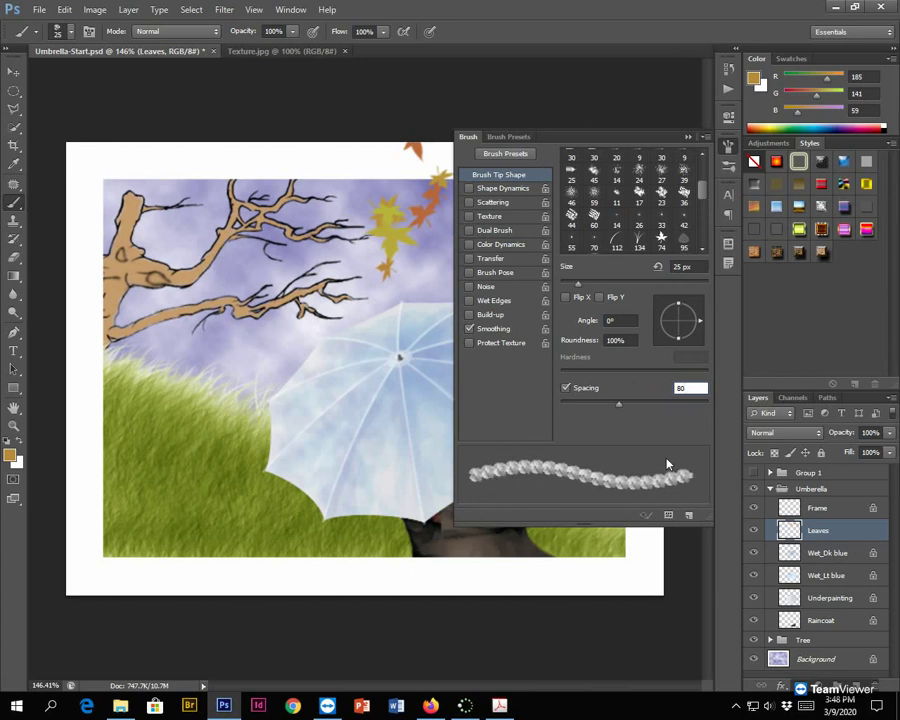
Step: Turn on Shape Dynamics and change the Size Jitter control from Fade to Off
left_click(507, 189)
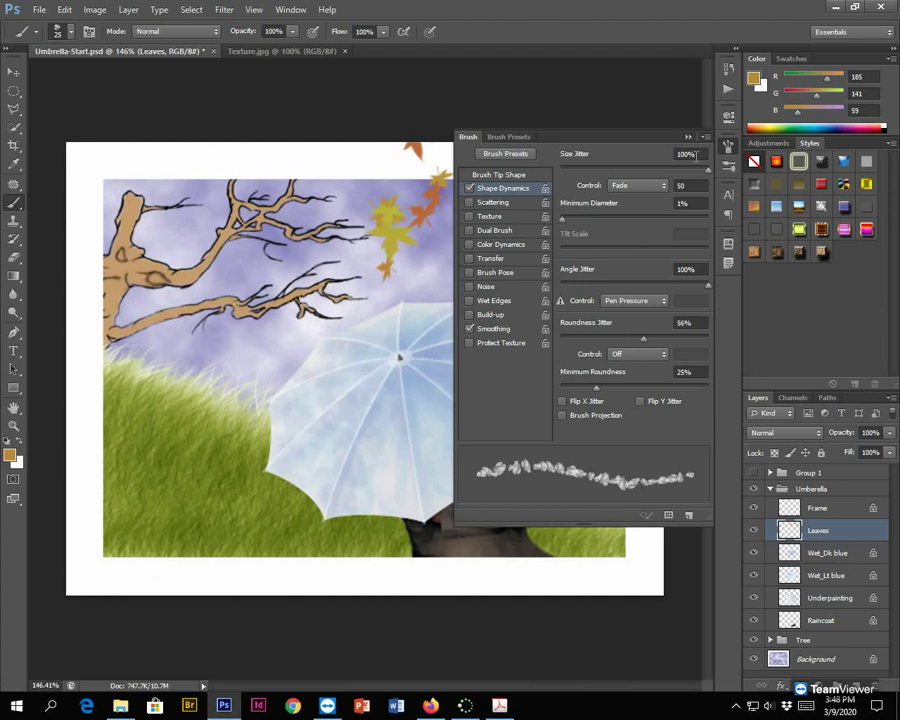
left_click(624, 186)
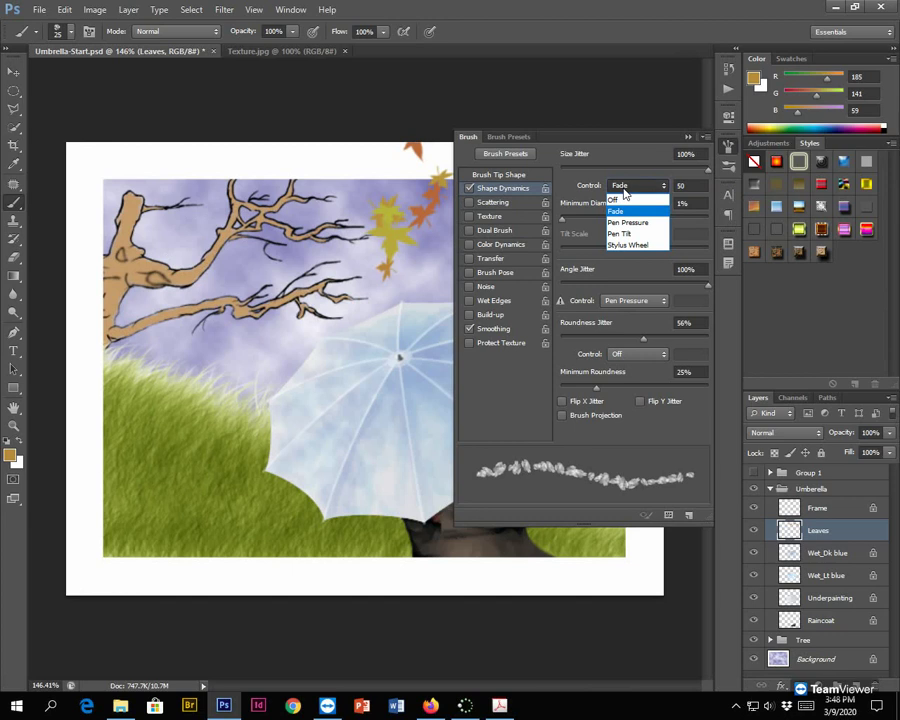
left_click(624, 201)
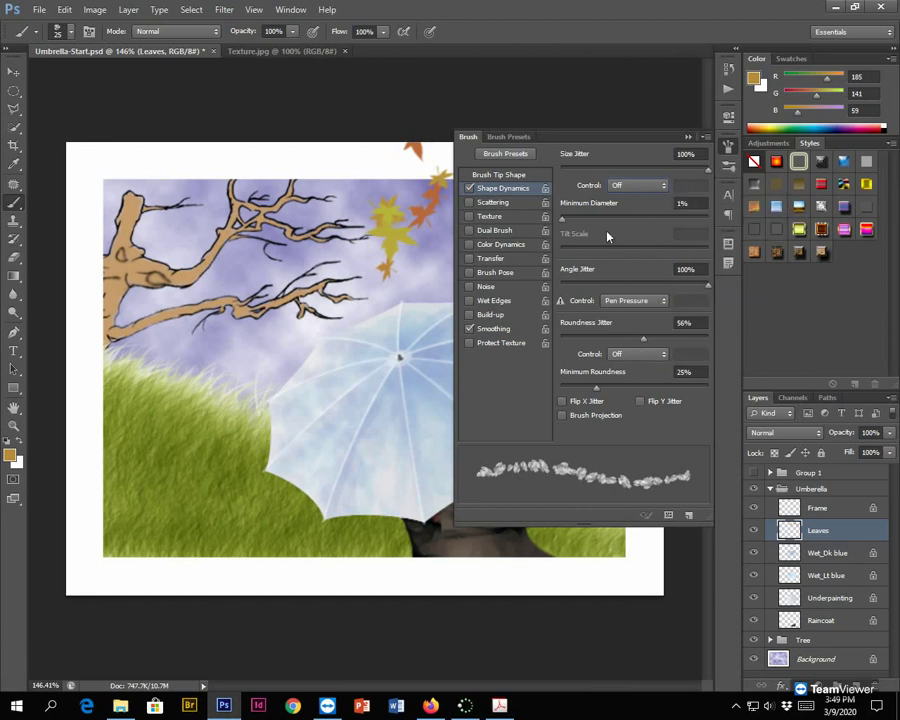
Step: Enable Scattering at 500% and switch on Color Dynamics for the brush
left_click(493, 204)
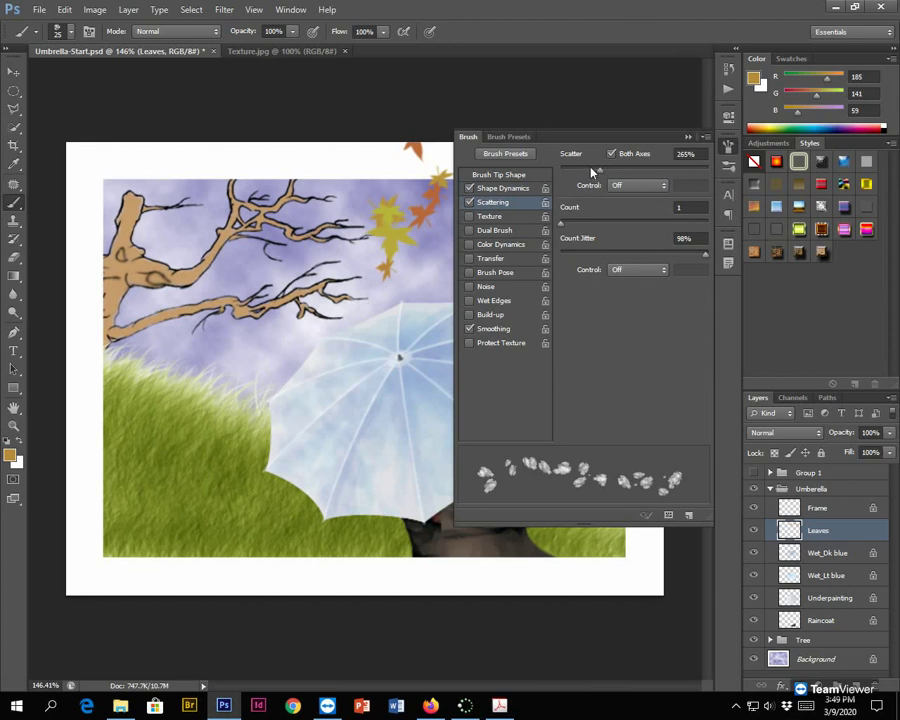
left_click(686, 153)
type("500")
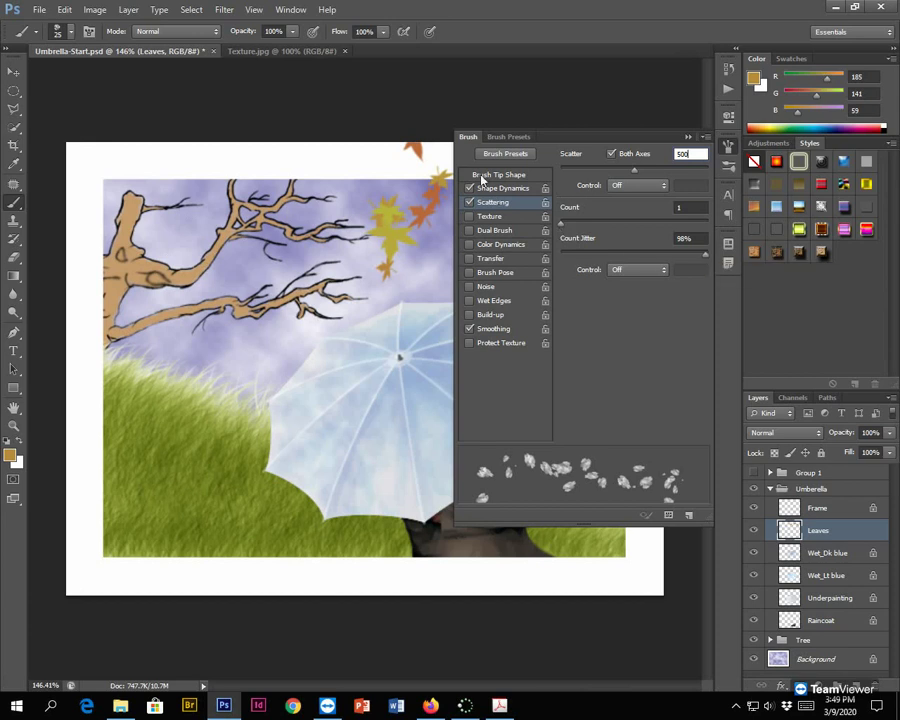
left_click(497, 244)
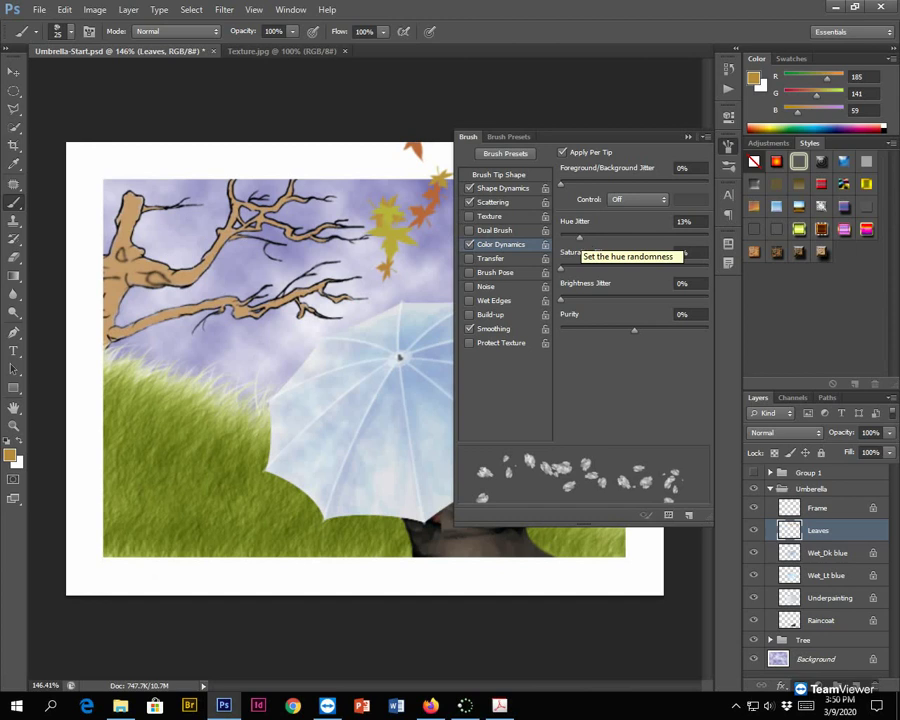
Step: Set Hue Jitter to 15% and start saving the settings as a new brush preset
left_click(499, 705)
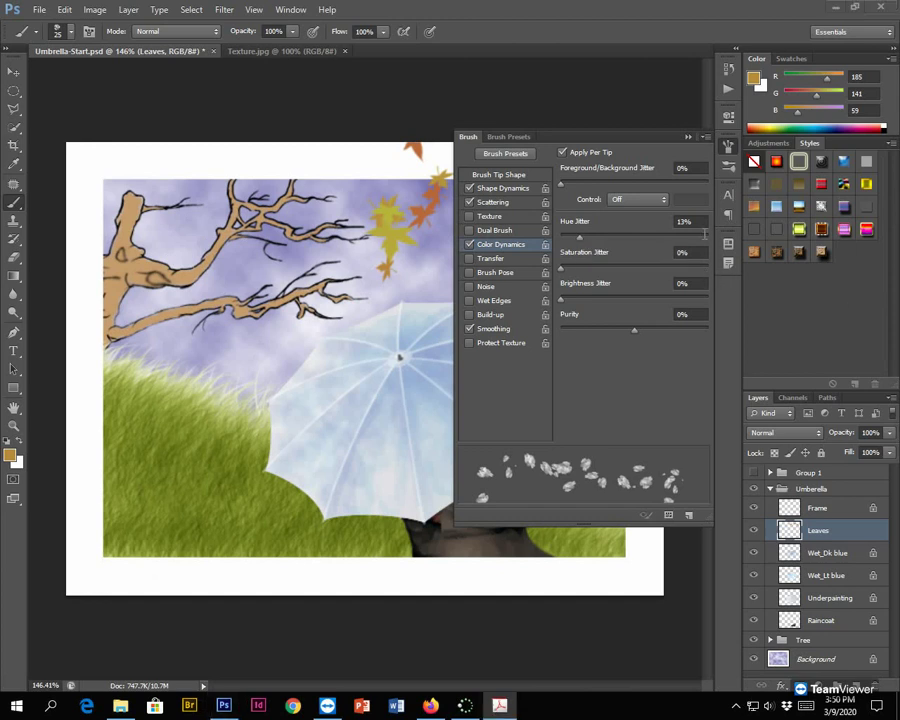
left_click(688, 221)
type("15")
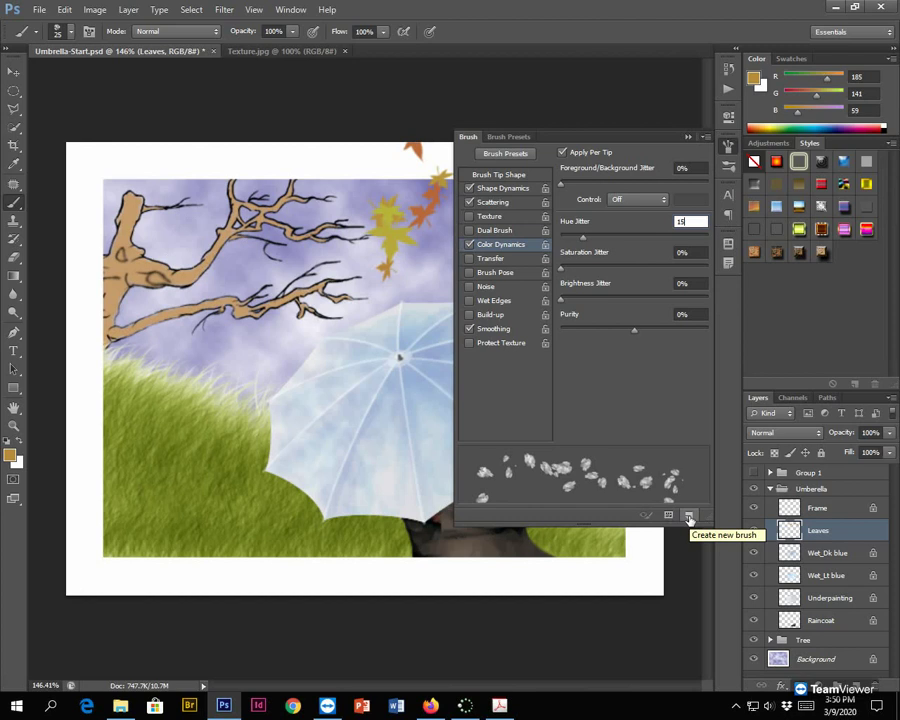
left_click(689, 518)
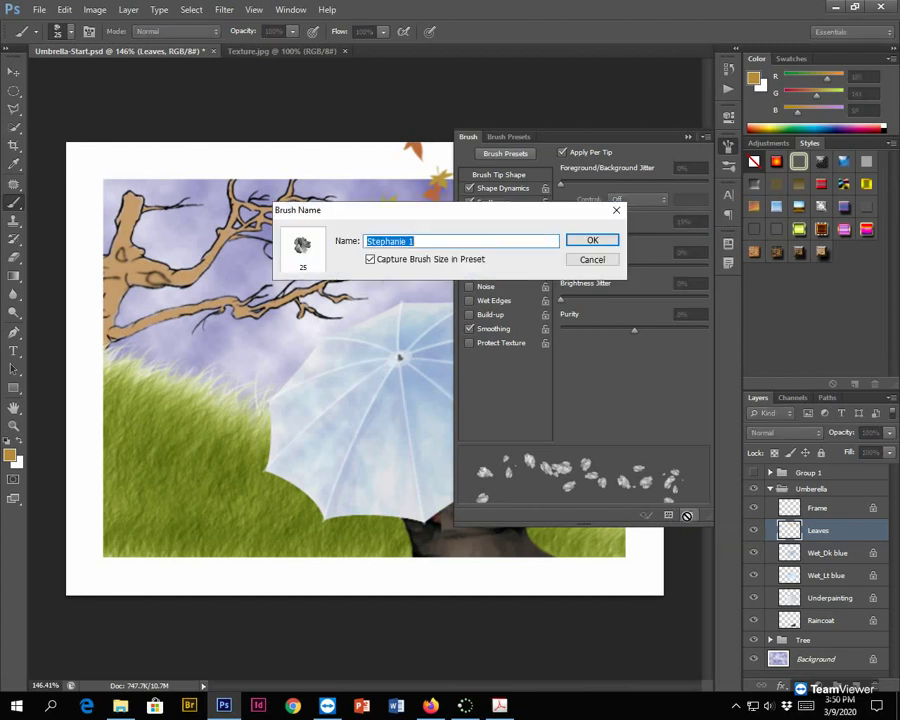
Step: Name the brush preset 'pretty flowers', close the Brush panel, and add a new layer above Leaves
left_click(423, 241)
left_click_drag(418, 240, 338, 247)
type("pretty flowers")
left_click(592, 240)
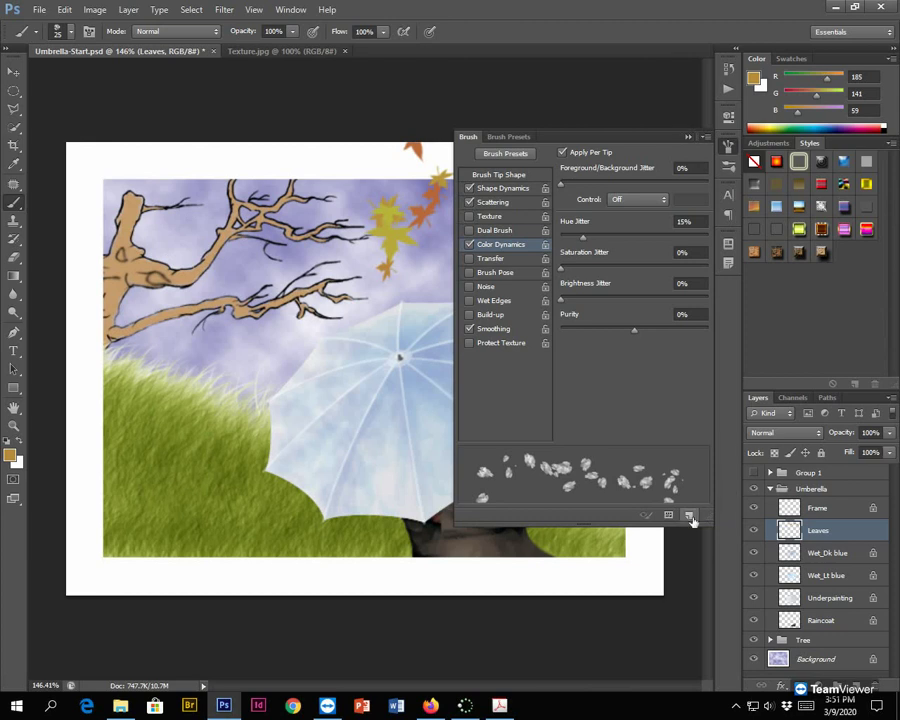
left_click(687, 137)
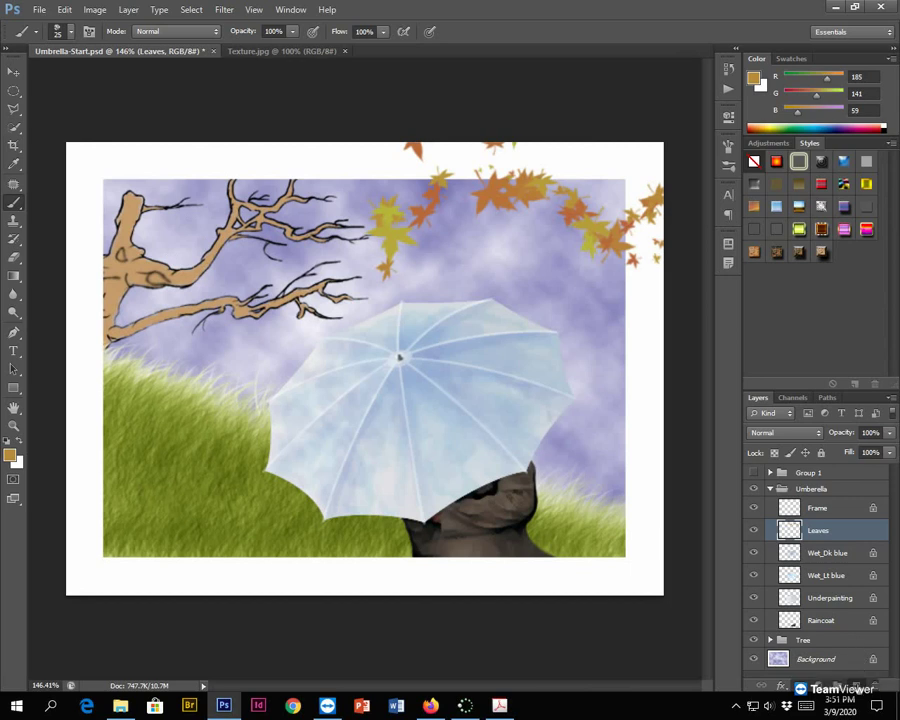
left_click(855, 687)
Step: Rename the new layer to 'Flowers' and pick the red swatch as foreground colour
double_click(819, 531)
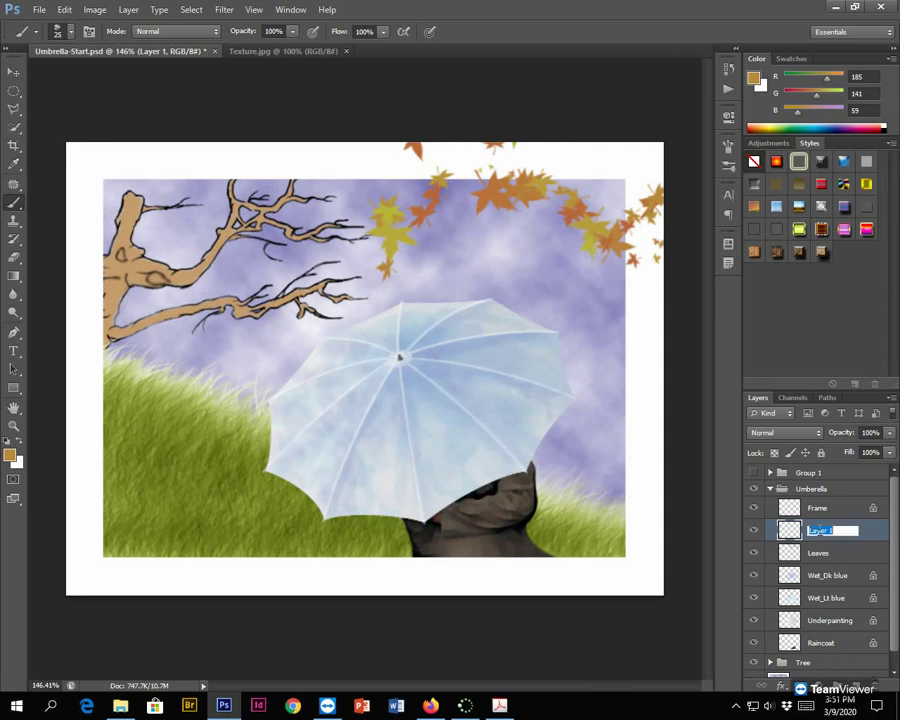
type("Flowers")
key("Return")
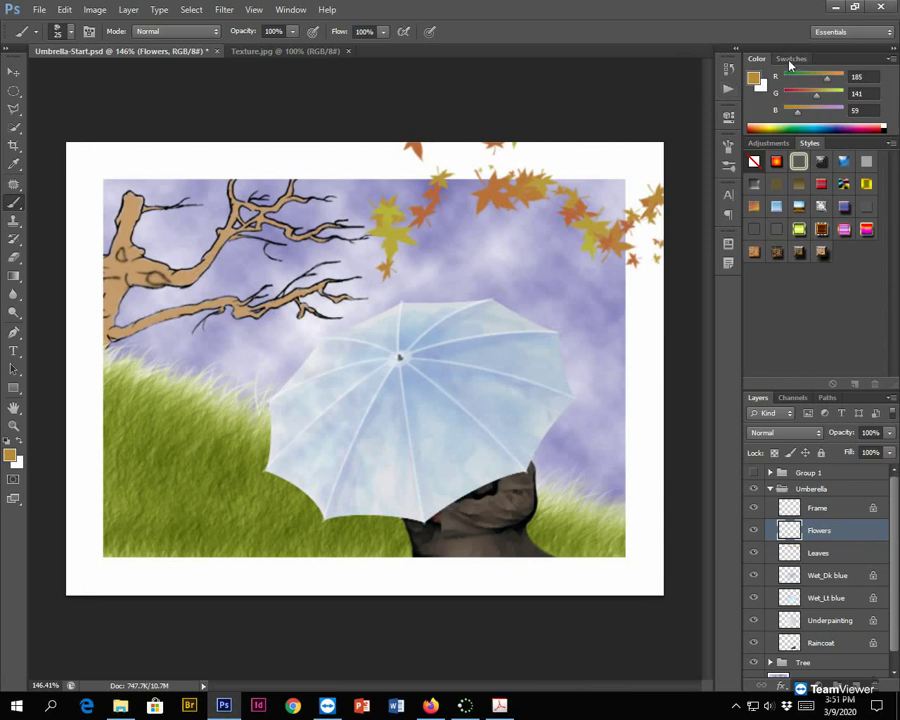
left_click(791, 59)
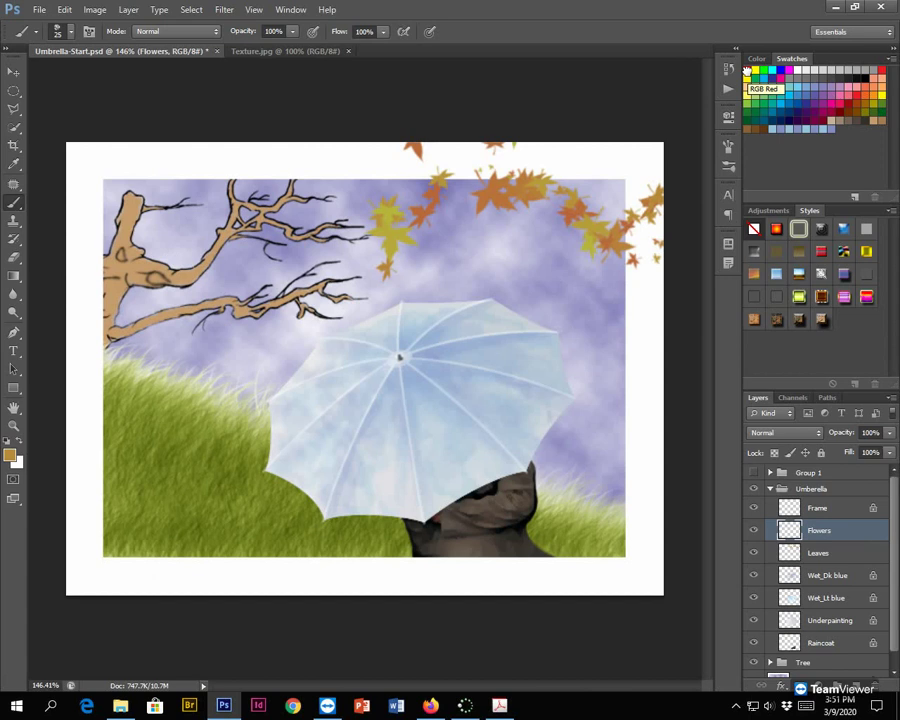
left_click(746, 71)
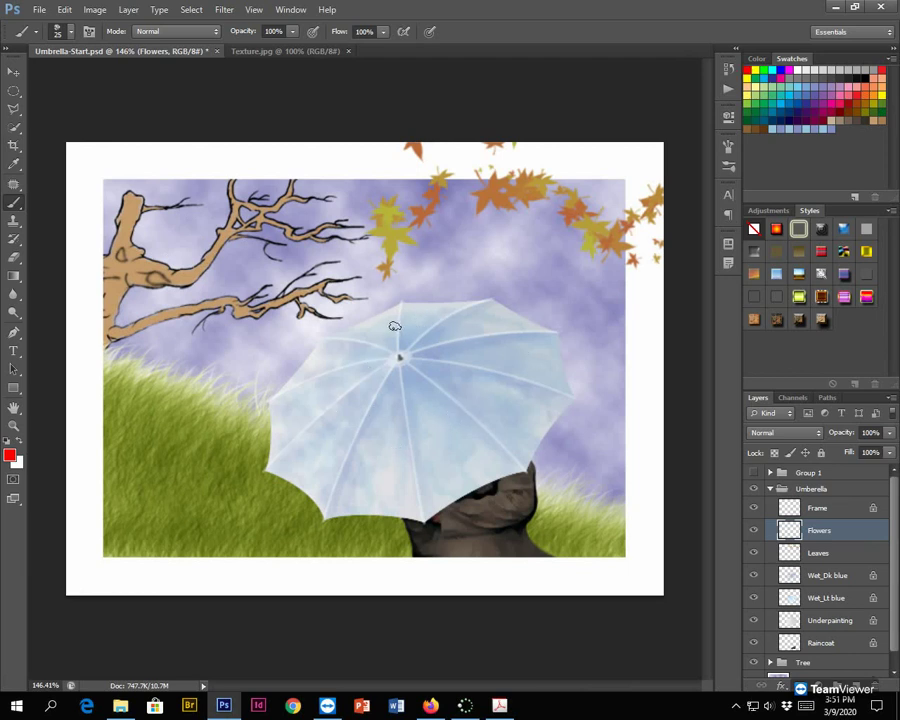
Step: Load the saved Alpha 4 channel as the umbrella canopy selection
left_click(195, 12)
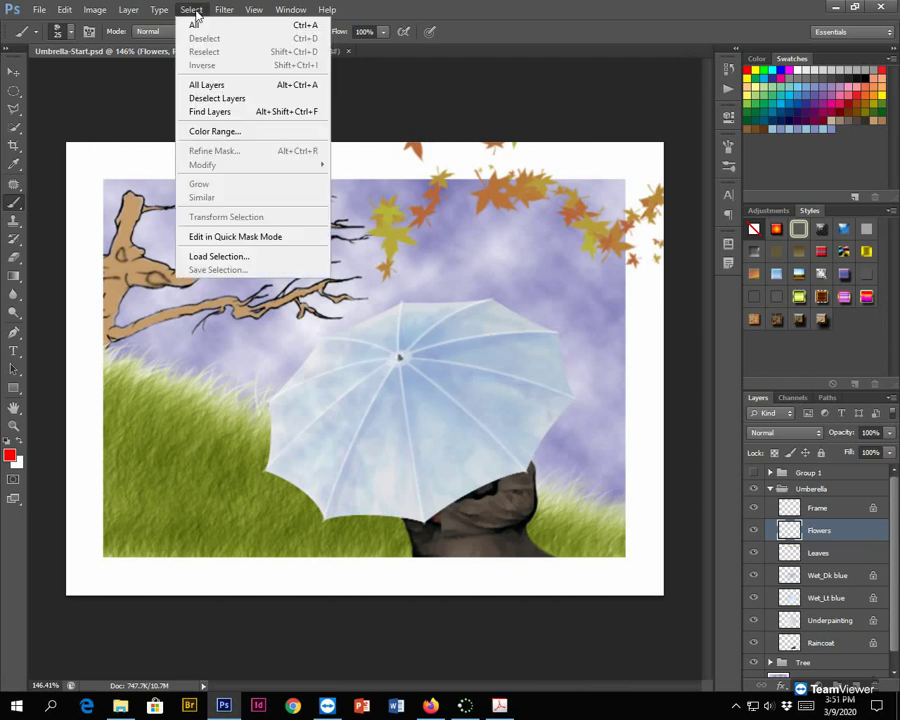
left_click(240, 258)
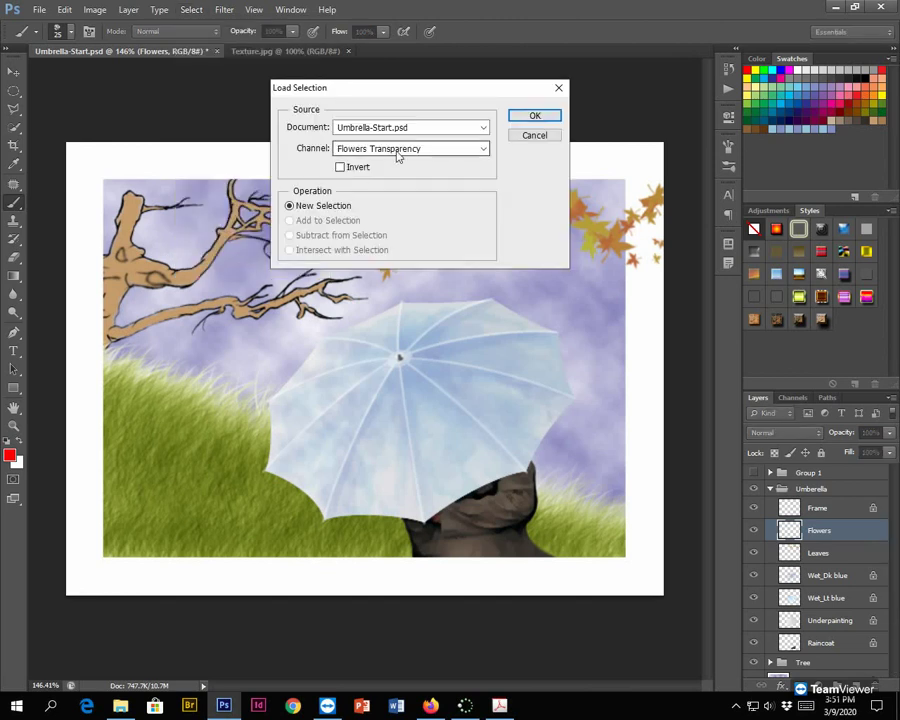
left_click(397, 150)
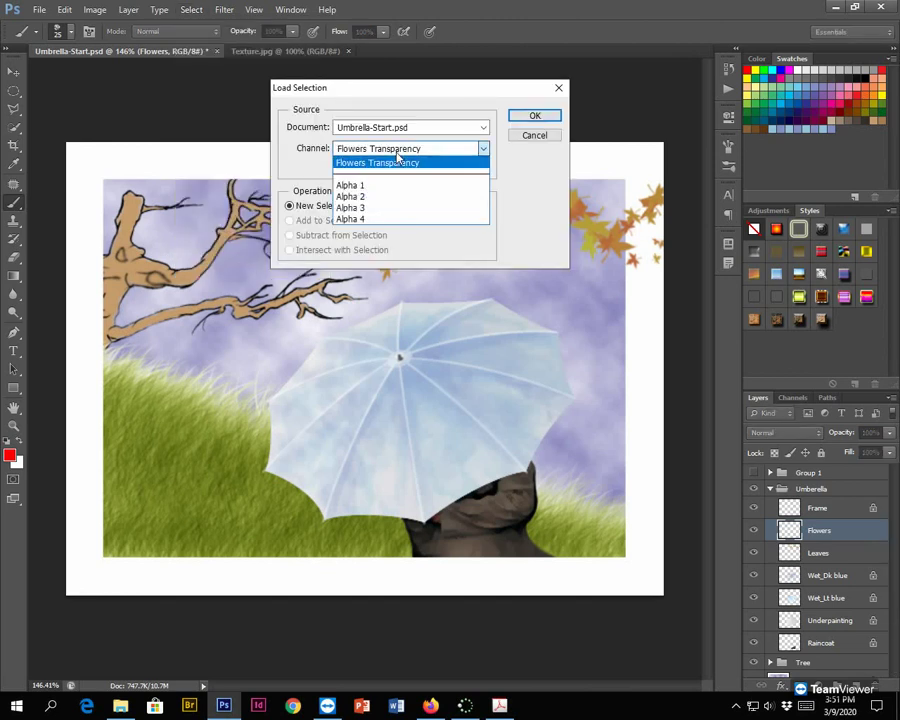
left_click(378, 220)
left_click(538, 116)
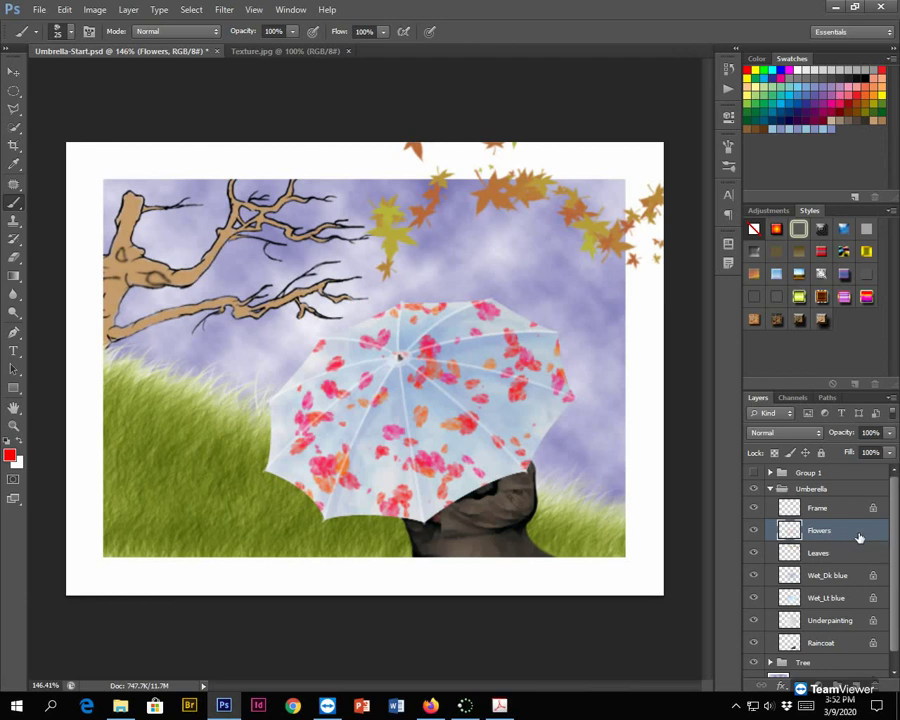
Step: Set the Flowers layer to Multiply blending at 75% opacity
left_click(793, 434)
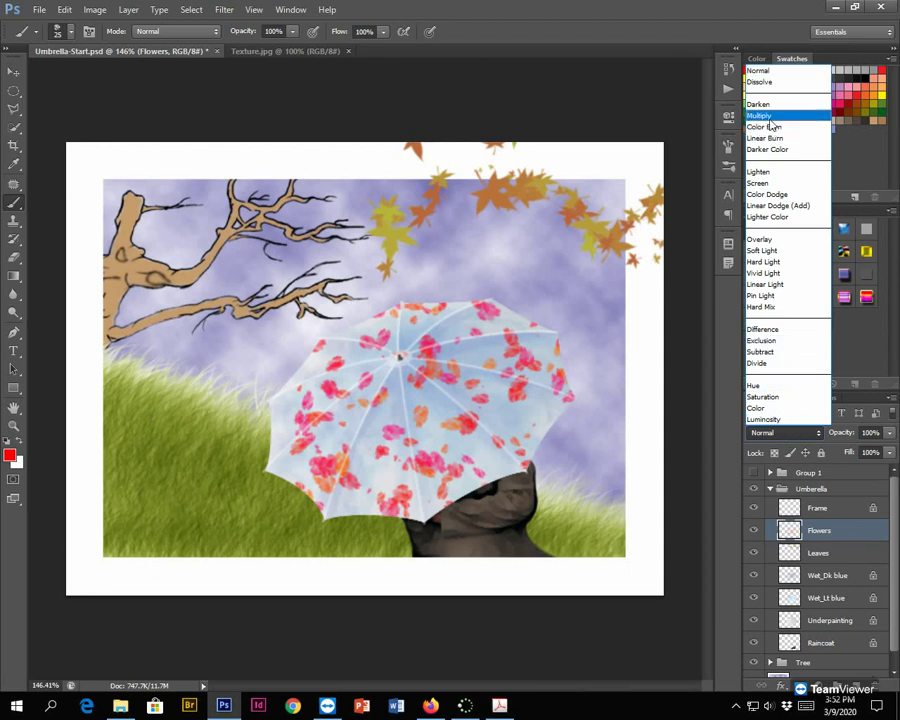
left_click(771, 116)
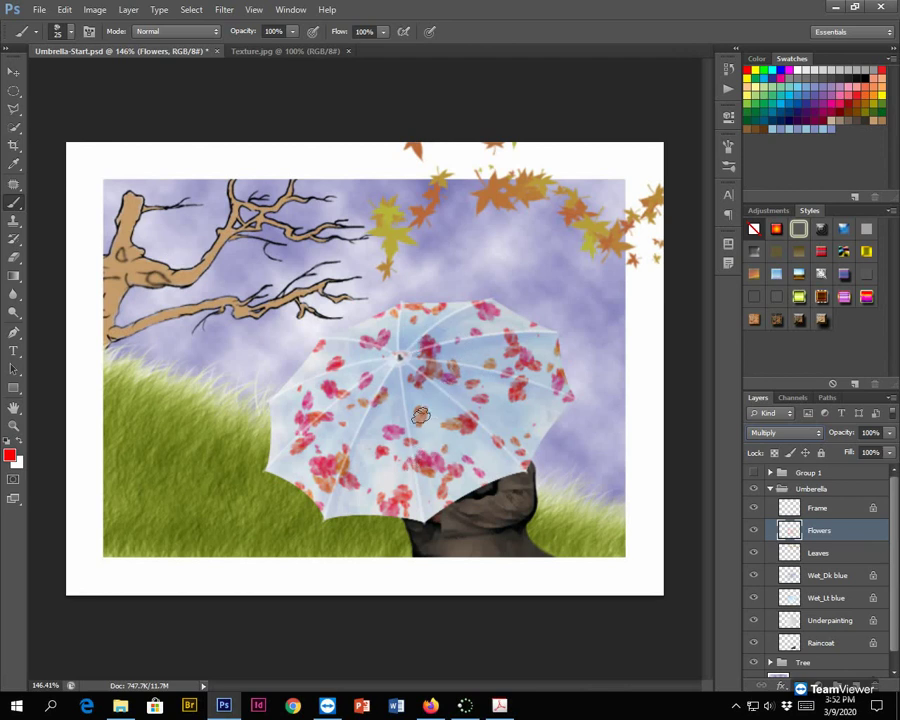
left_click(889, 432)
left_click_drag(886, 451, 872, 454)
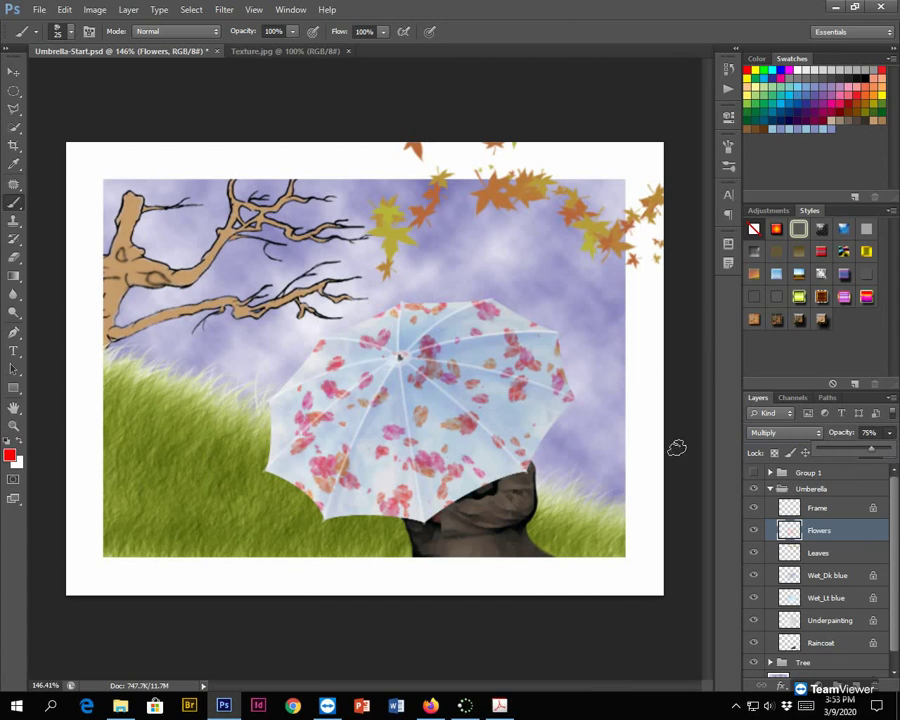
key("Return")
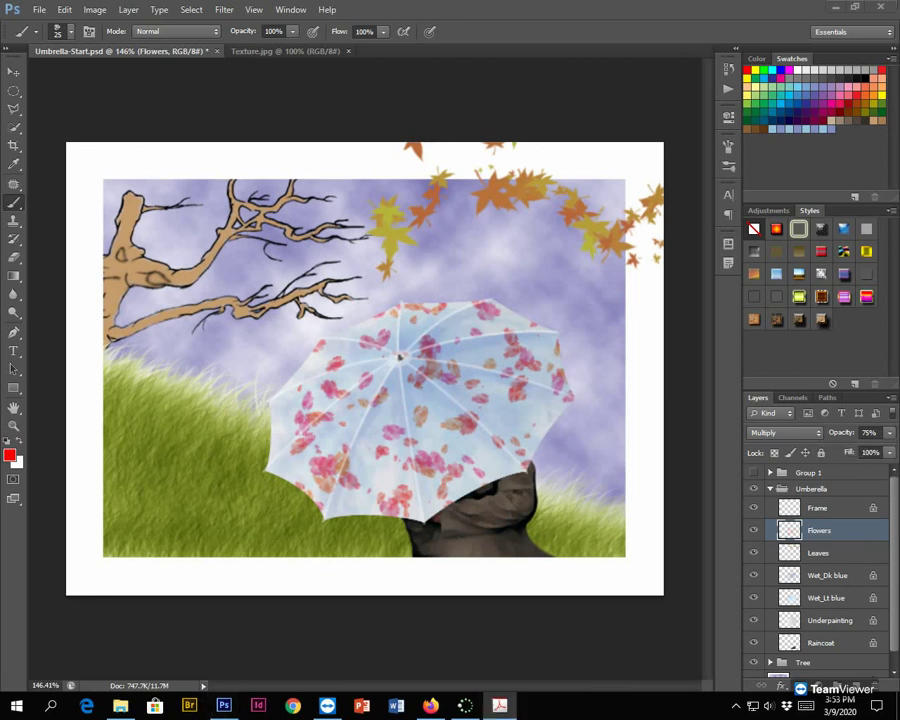
Step: Bring the purple Texture.jpg document to the front
left_click(37, 11)
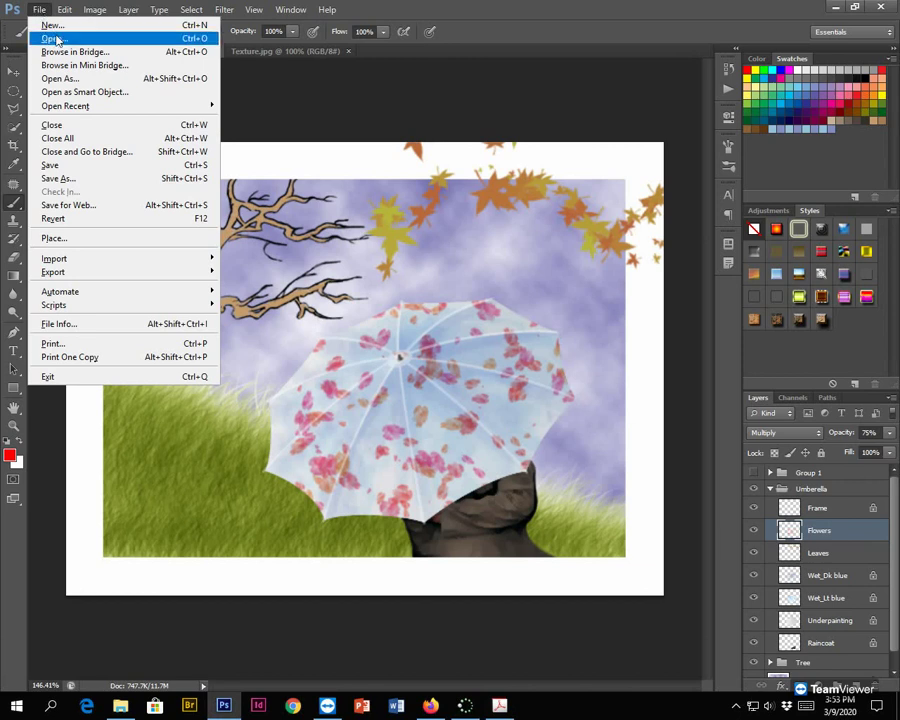
left_click(285, 57)
left_click(284, 55)
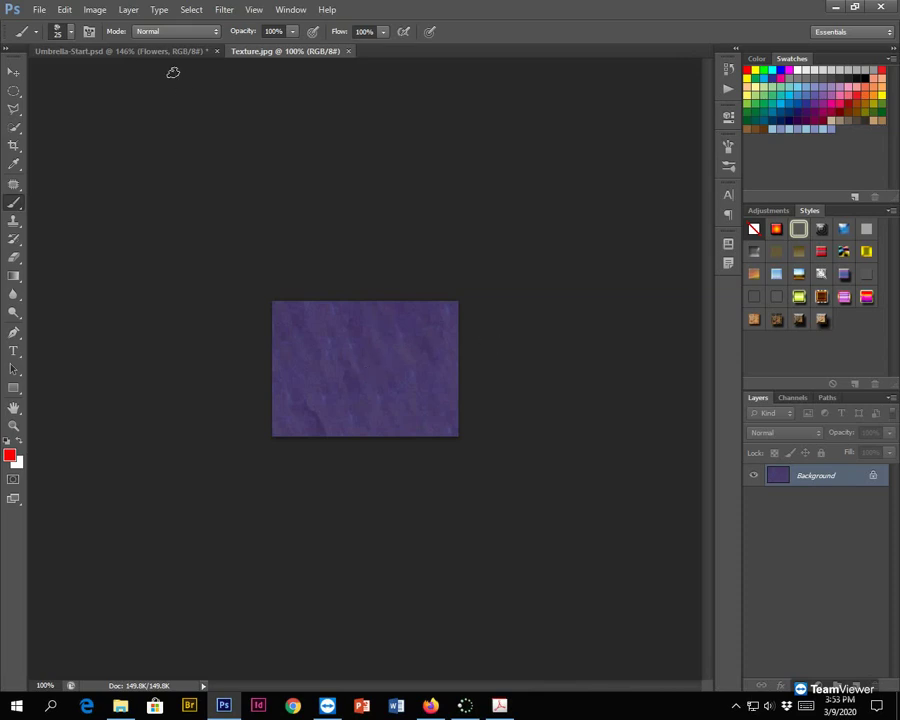
Step: Resize Texture.jpg to 780 × 580 pixels with Constrain Proportions turned off
left_click(93, 12)
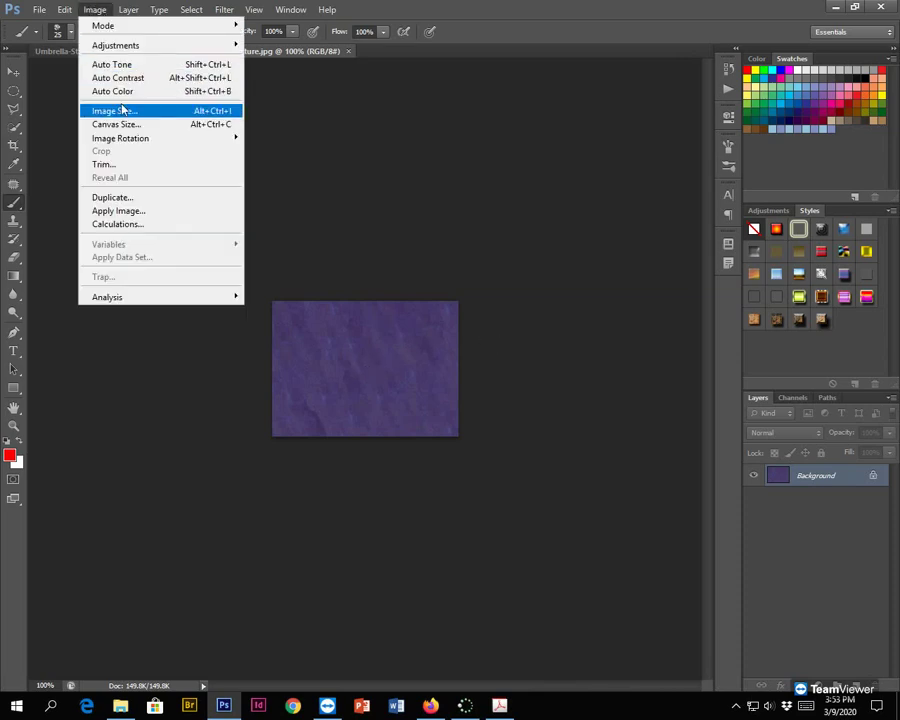
left_click(96, 11)
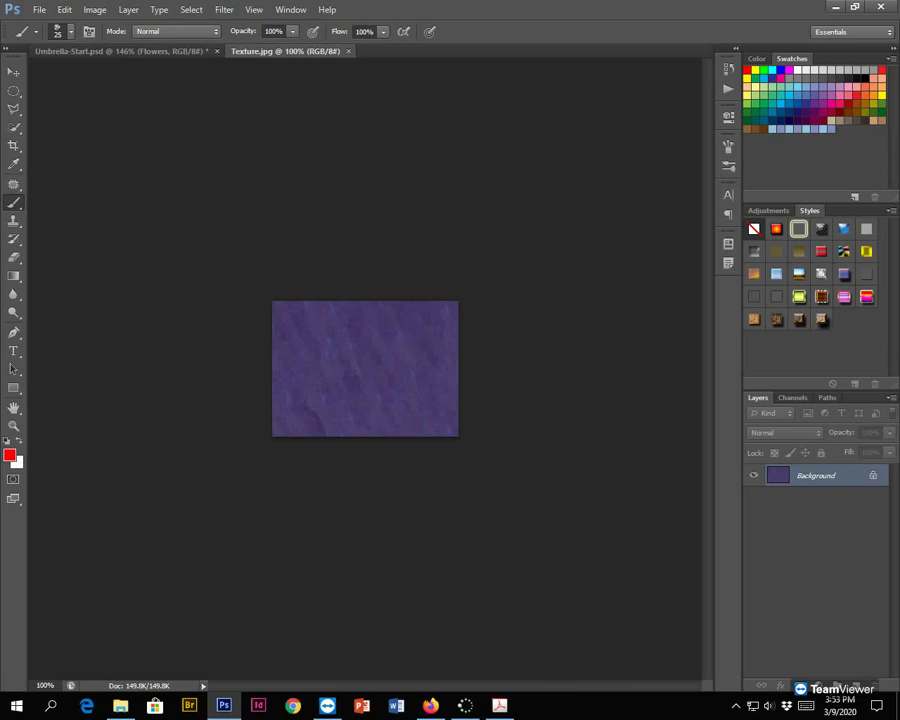
left_click(499, 705)
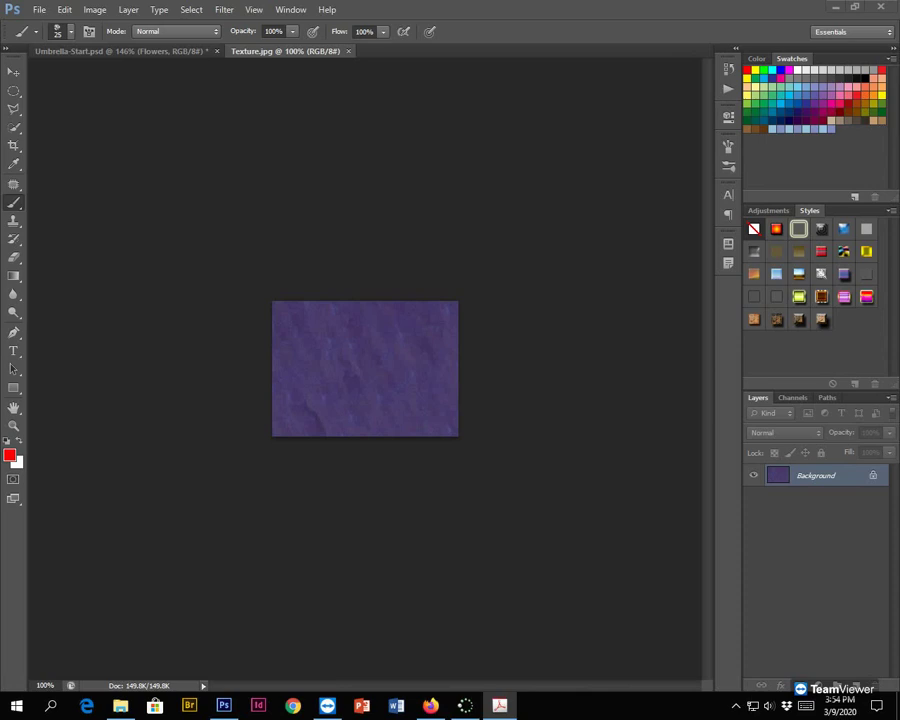
left_click(96, 10)
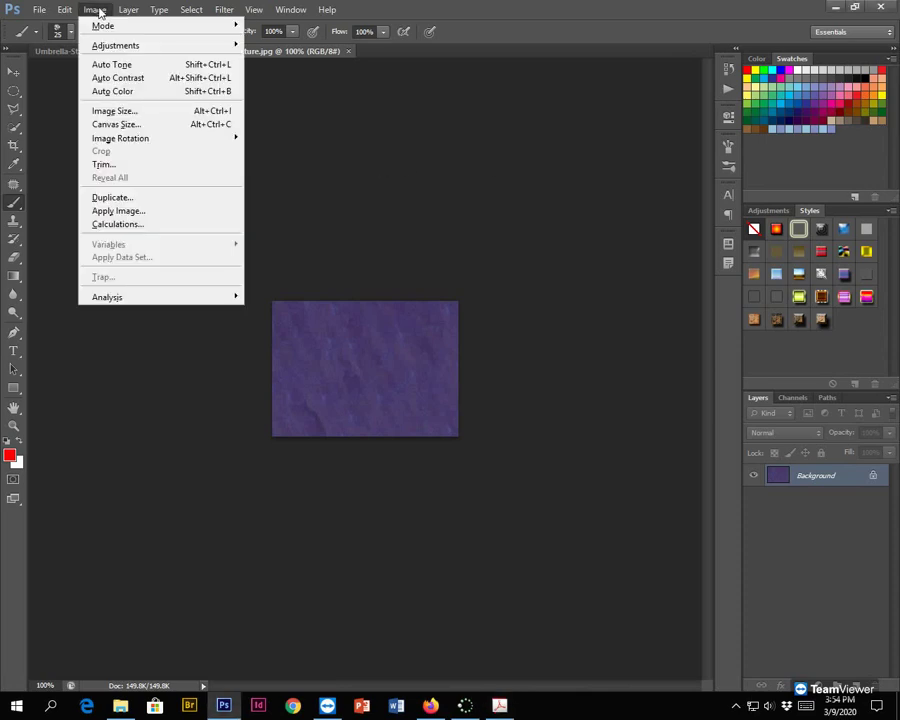
left_click(126, 112)
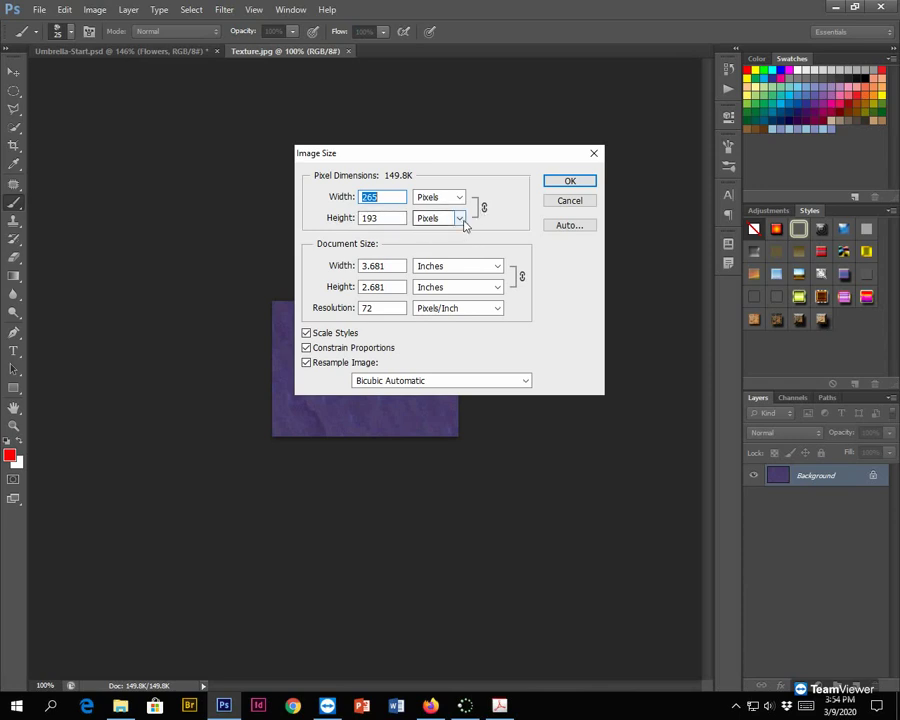
left_click(307, 349)
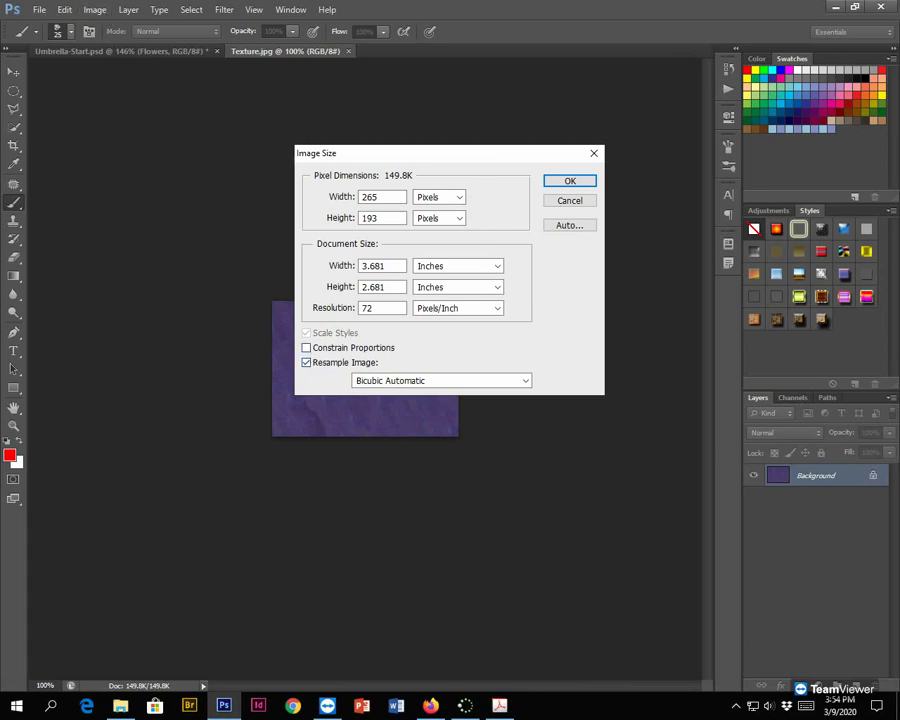
key("alt+Tab")
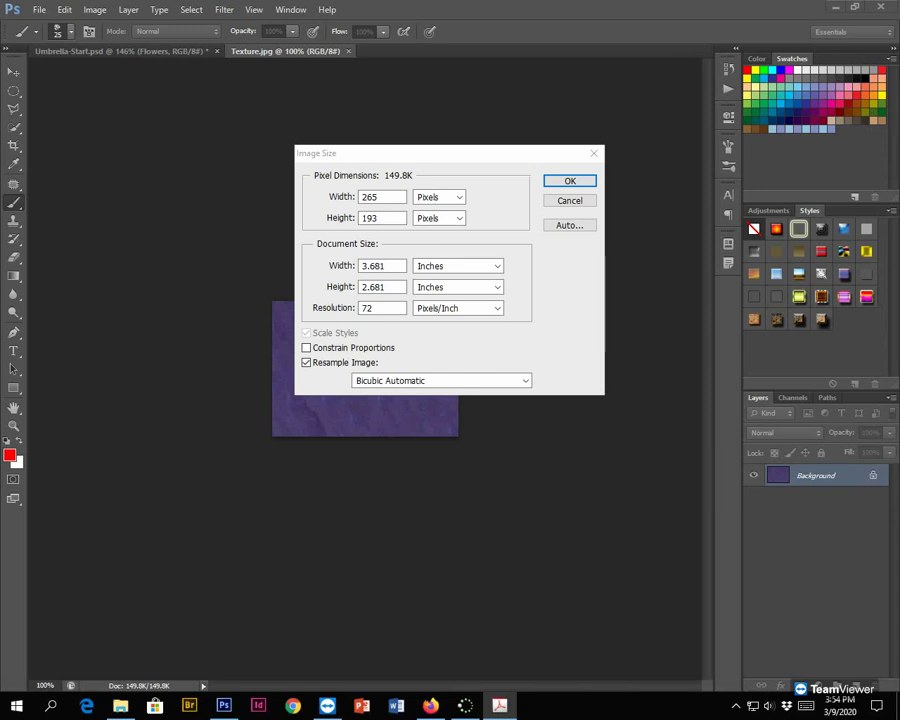
key("alt+Tab")
type("780")
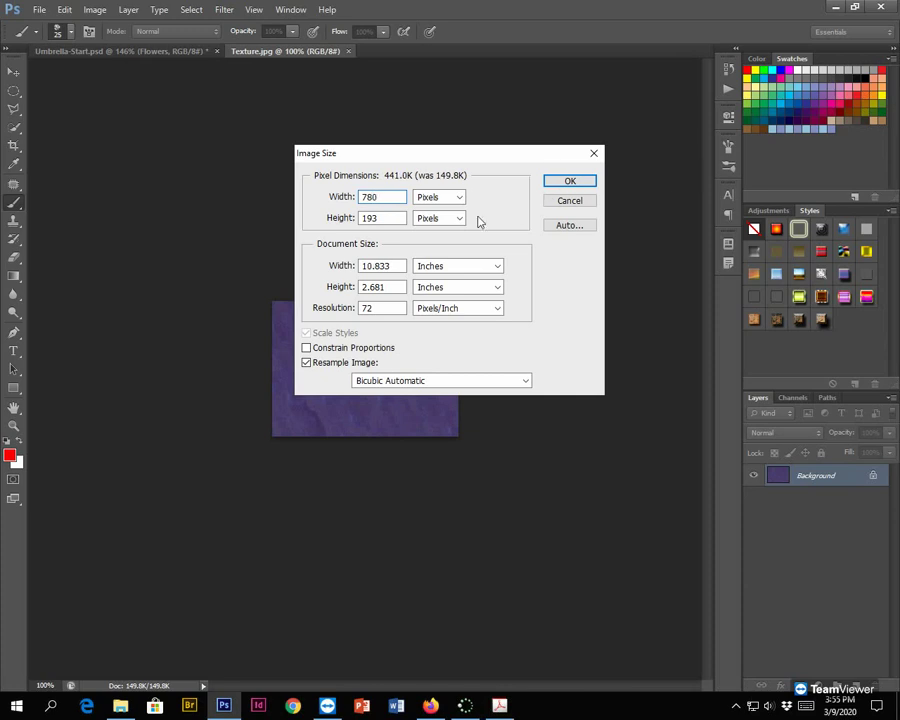
key("Tab")
type("580")
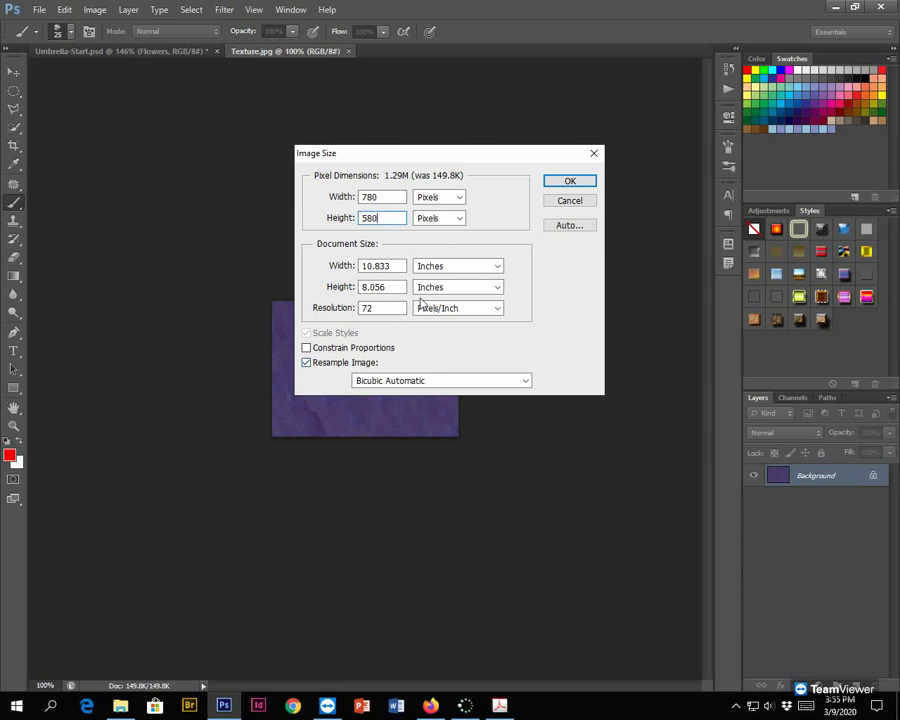
left_click(583, 184)
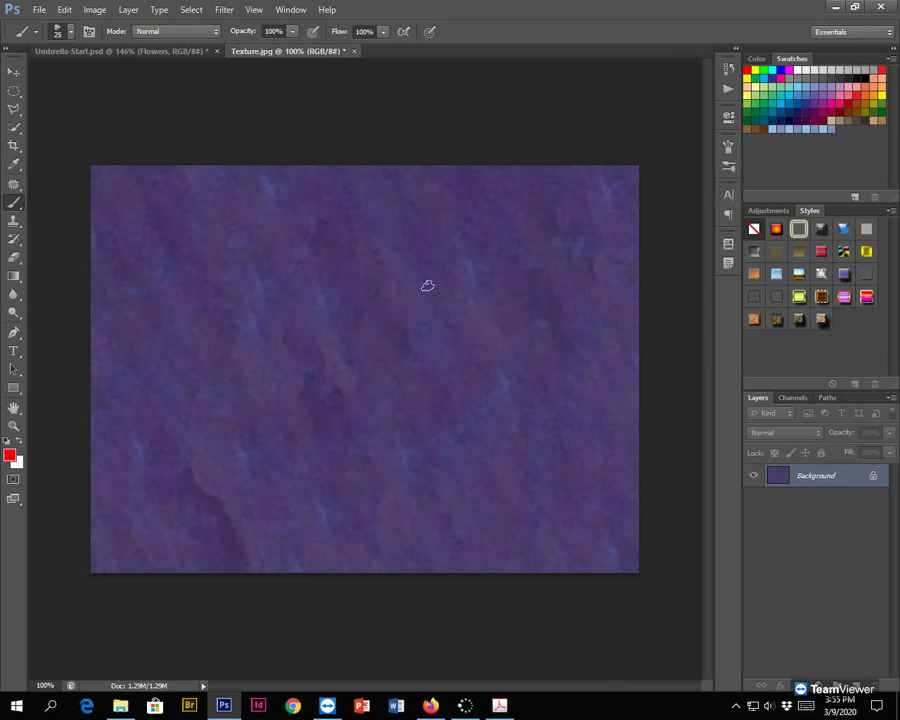
Step: Apply a Surface Blur with radius 10 pixels and threshold 5 levels to the texture
left_click(224, 12)
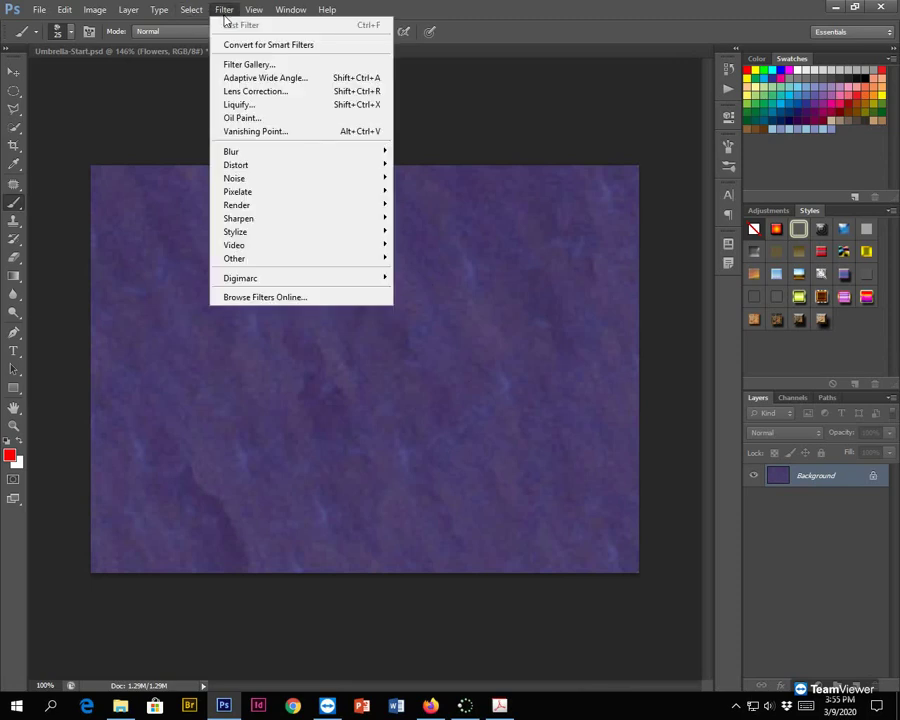
mouse_move(270, 160)
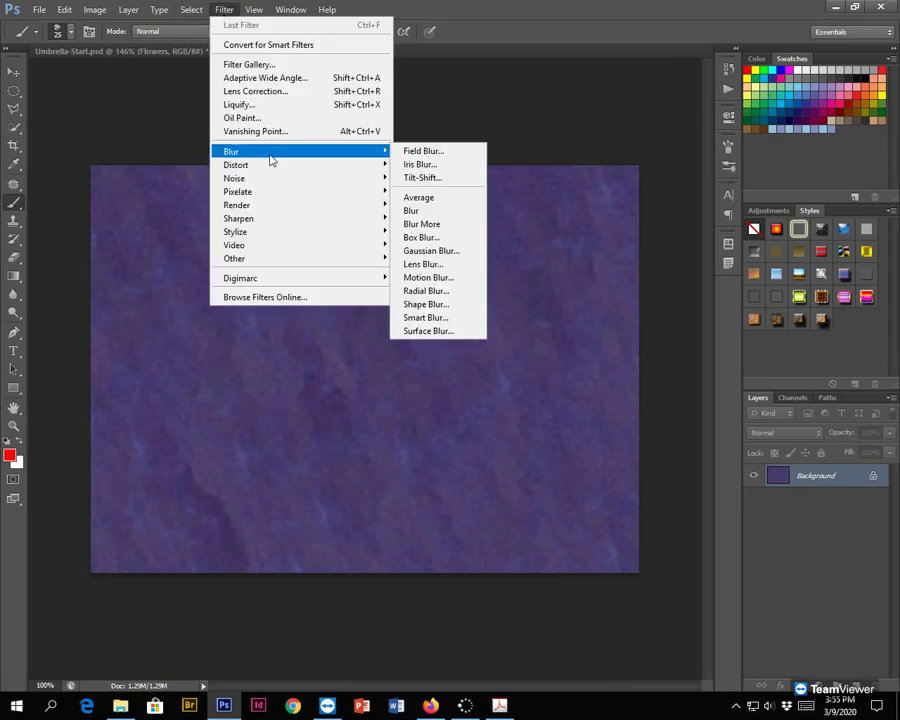
left_click(458, 331)
left_click_drag(467, 155, 656, 104)
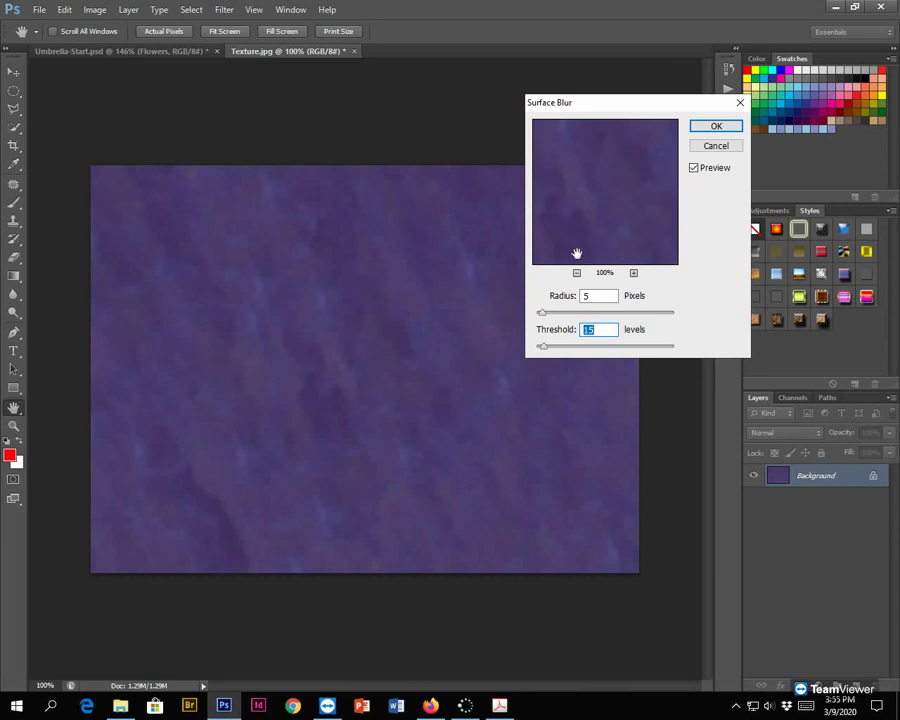
left_click_drag(541, 312, 545, 348)
left_click_drag(547, 313, 540, 348)
left_click(454, 439)
left_click(707, 129)
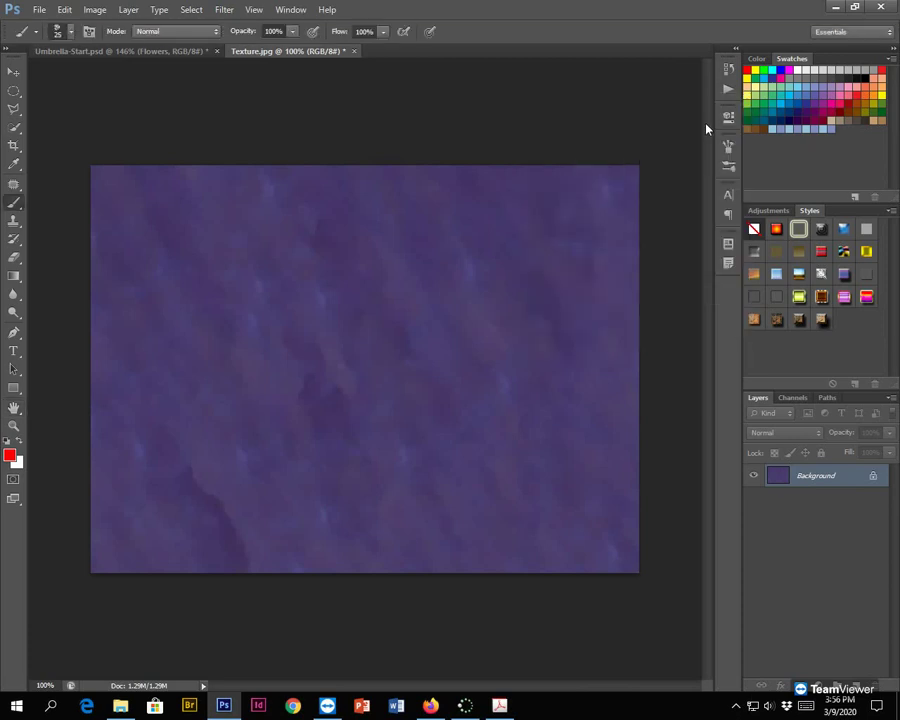
Step: Return to Umbrella-Start.psd and try nudging the Flowers layer with the Move tool
left_click(120, 52)
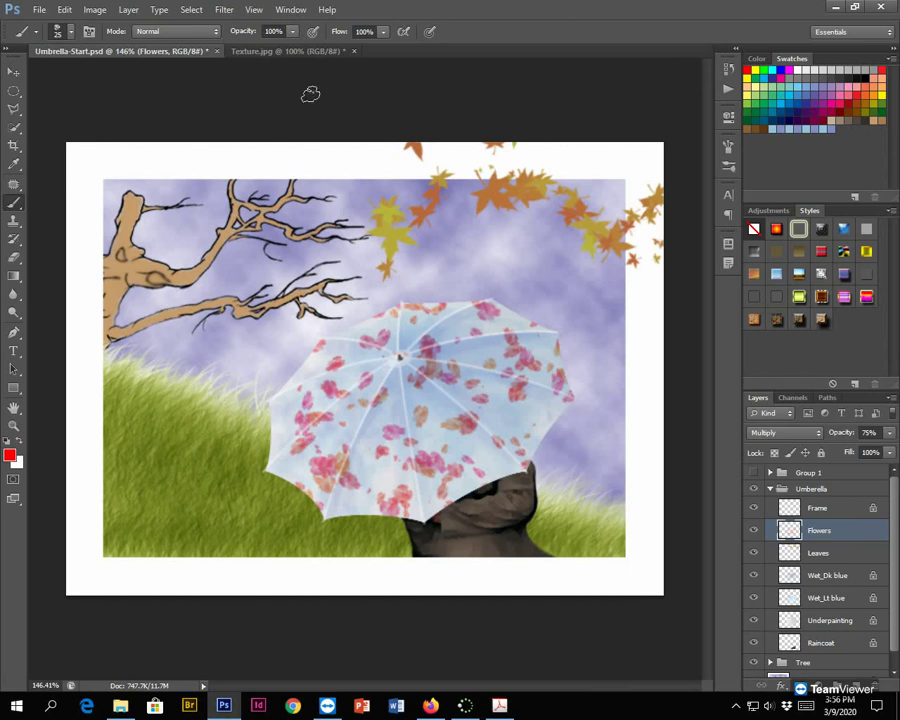
left_click(258, 53)
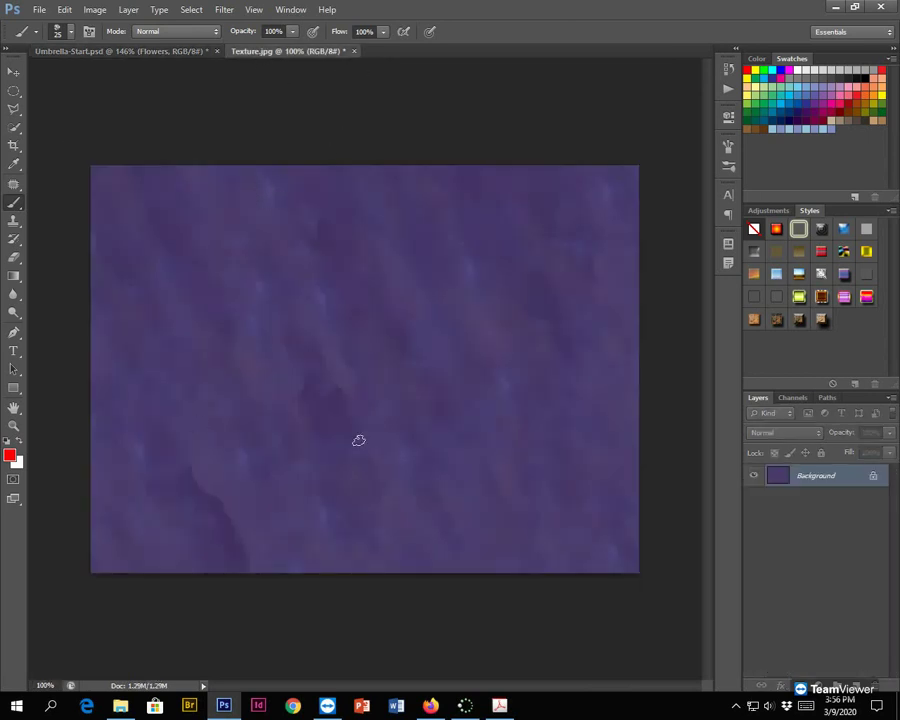
left_click(97, 54)
left_click(15, 73)
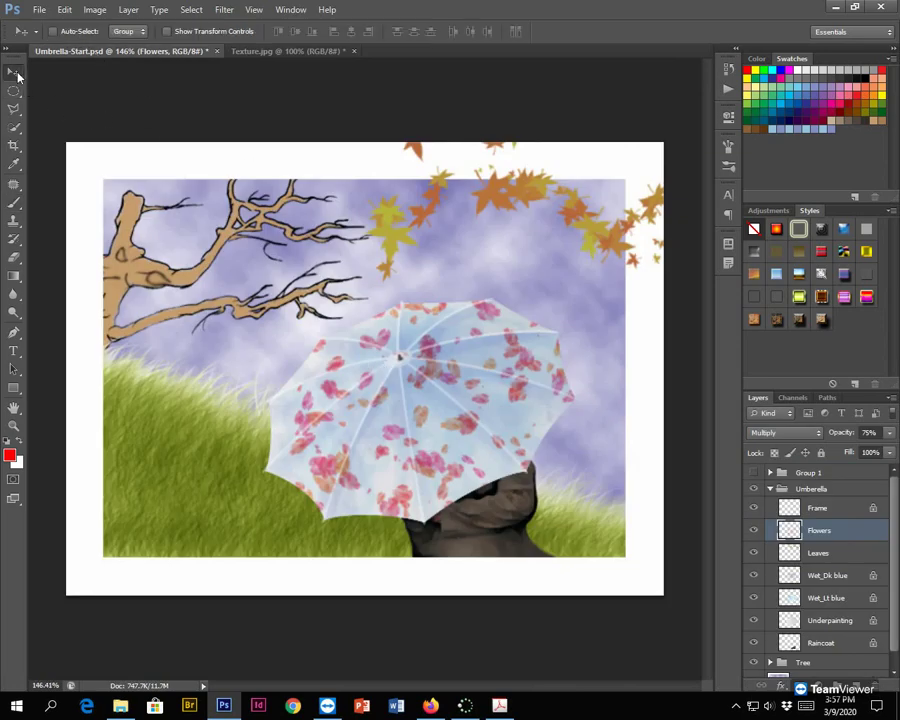
mouse_move(412, 424)
left_mouse_down()
mouse_move(369, 298)
mouse_move(490, 478)
mouse_move(415, 378)
mouse_move(464, 482)
mouse_move(418, 427)
left_mouse_up()
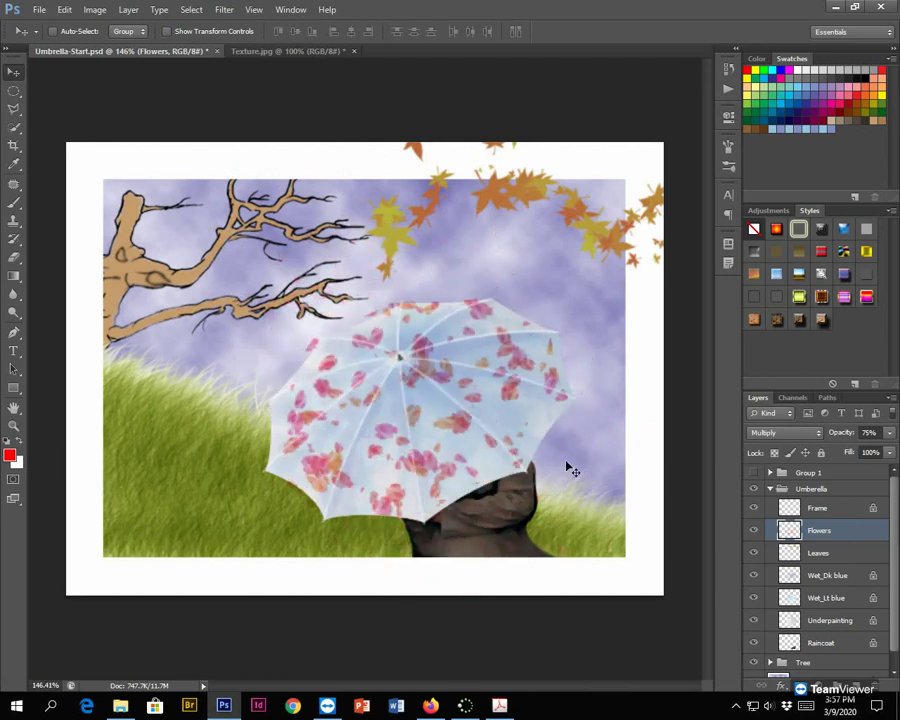
key("Right")
key("Right")
key("Right")
key("Right")
key("Right")
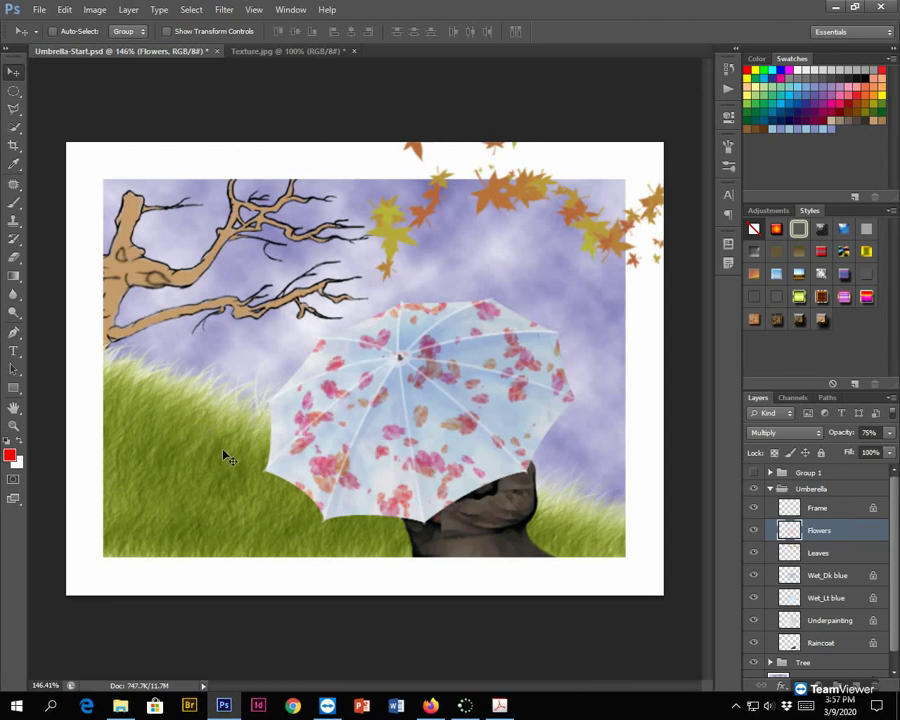
Step: Hide the Grass layer, then make it visible again
scroll(842, 613, "down", 1)
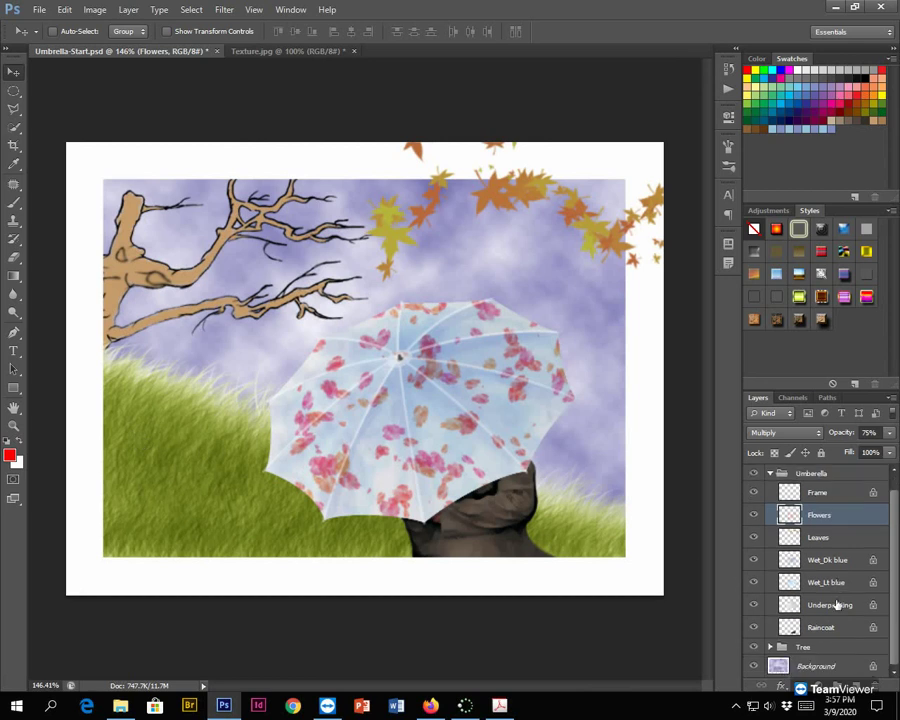
scroll(840, 629, "down", 3)
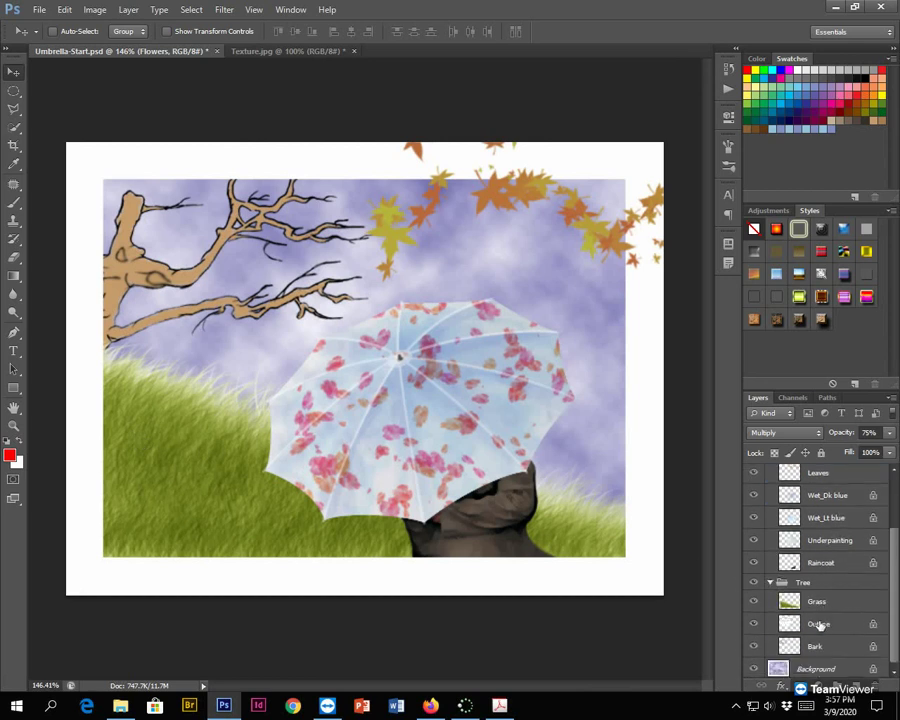
left_click(754, 601)
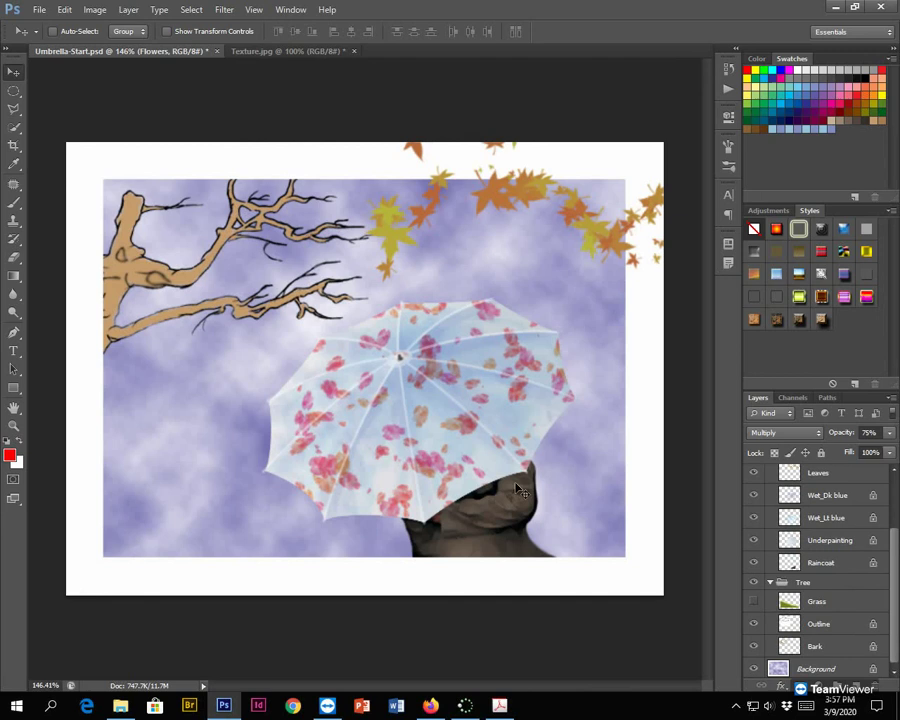
left_click(754, 601)
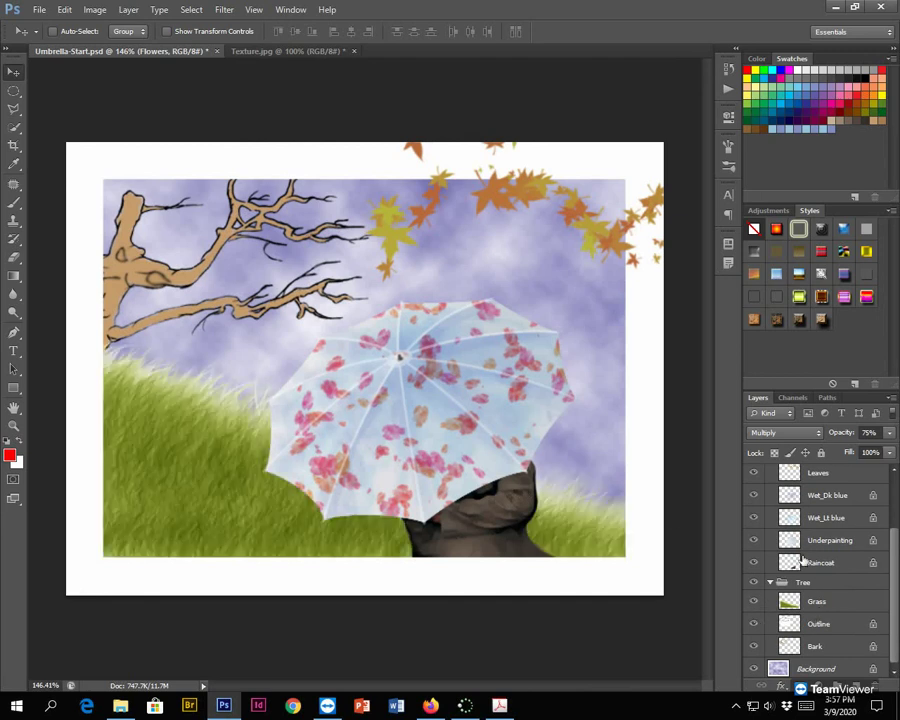
Step: Duplicate the umbrella image as a new document named 'Umbrella-Start flat'
left_click(96, 11)
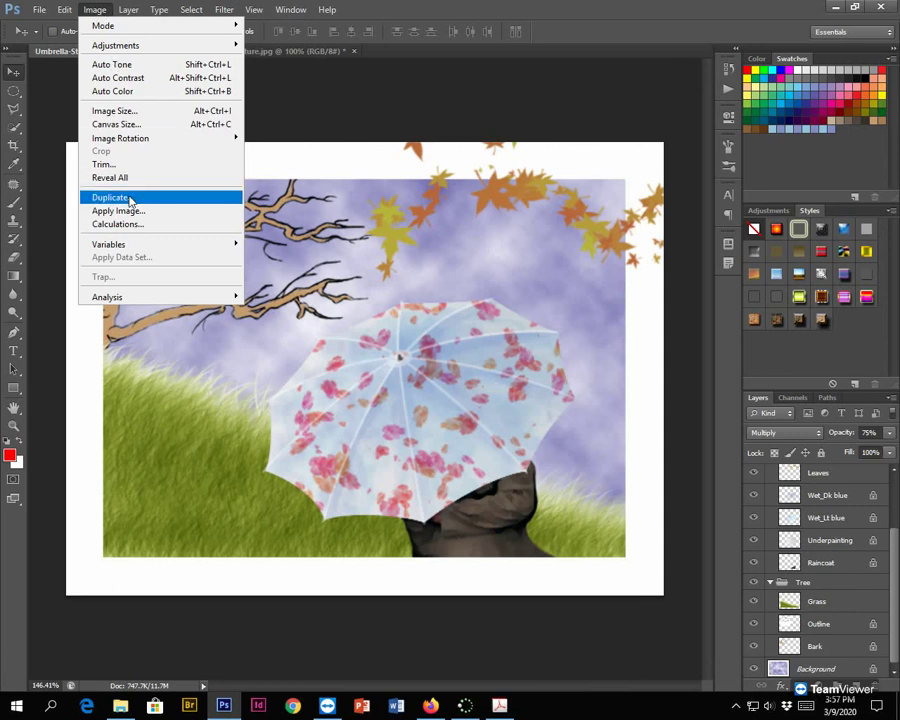
left_click(130, 202)
left_click(376, 155)
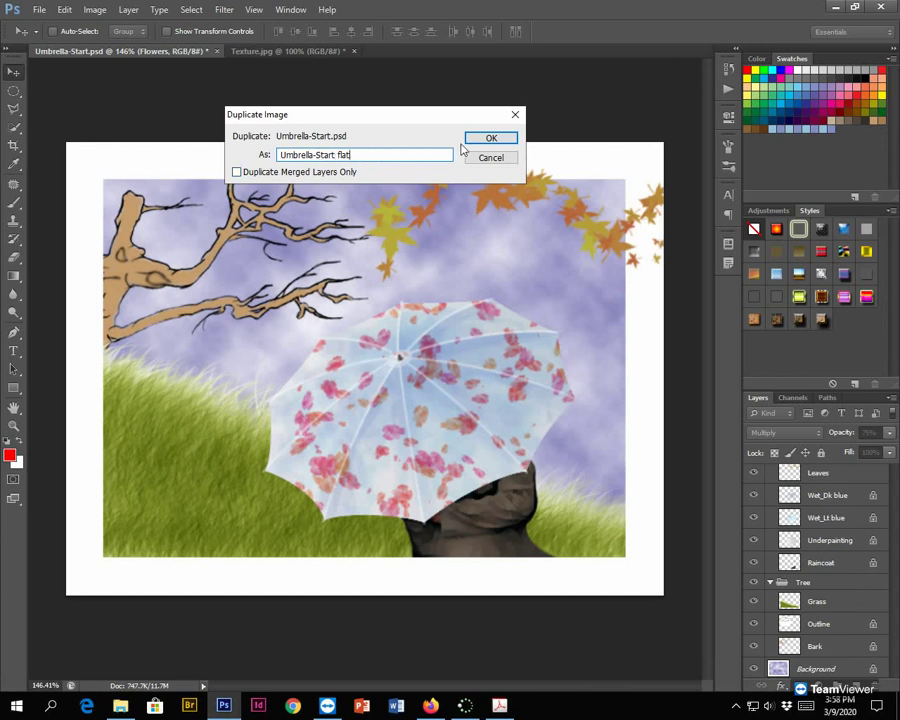
left_click(497, 141)
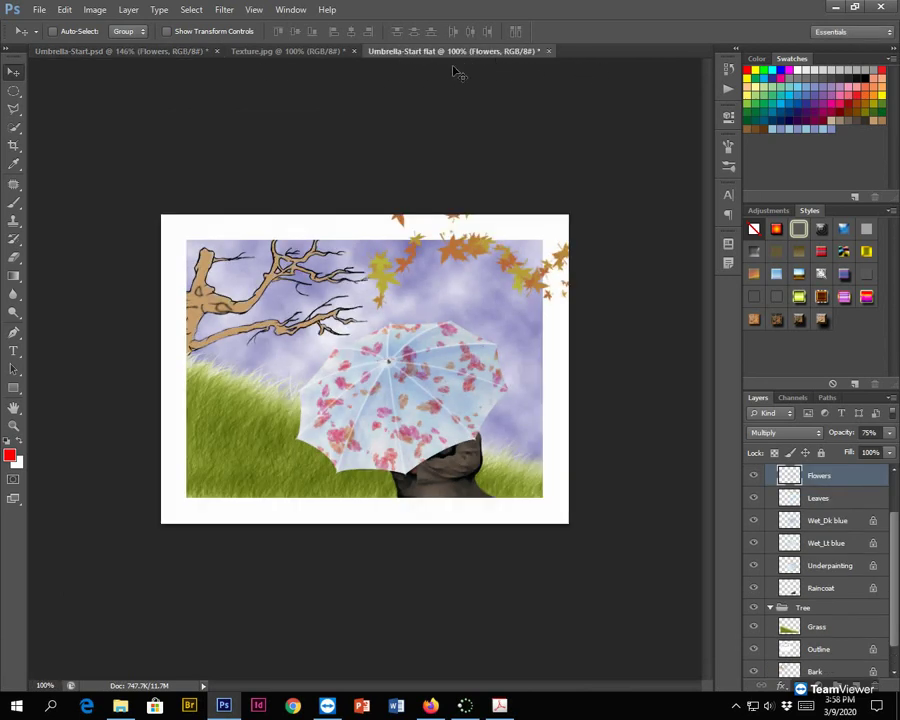
left_click(101, 54)
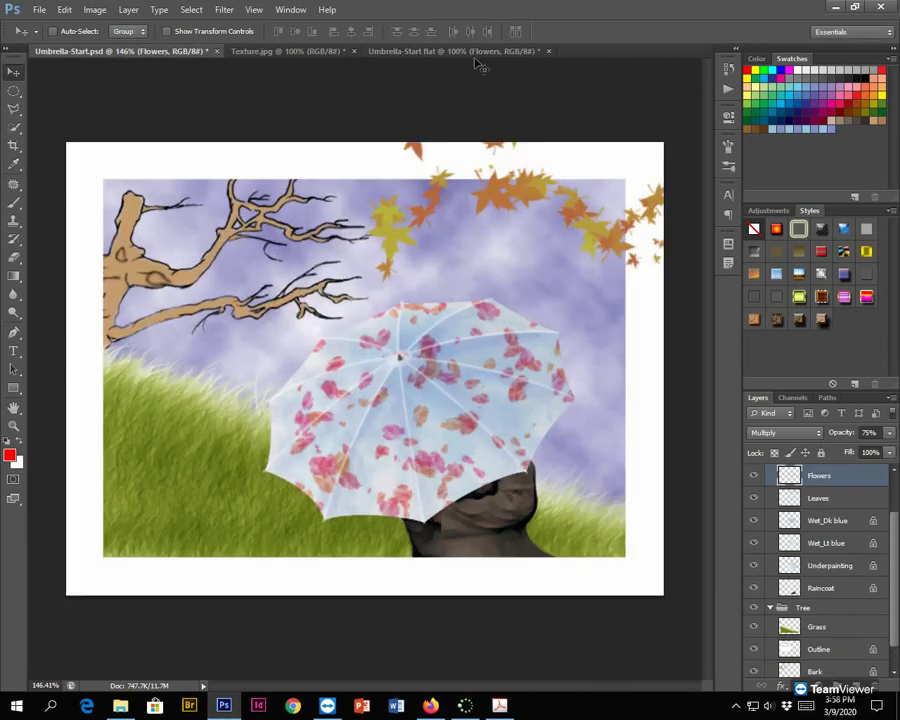
left_click(417, 54)
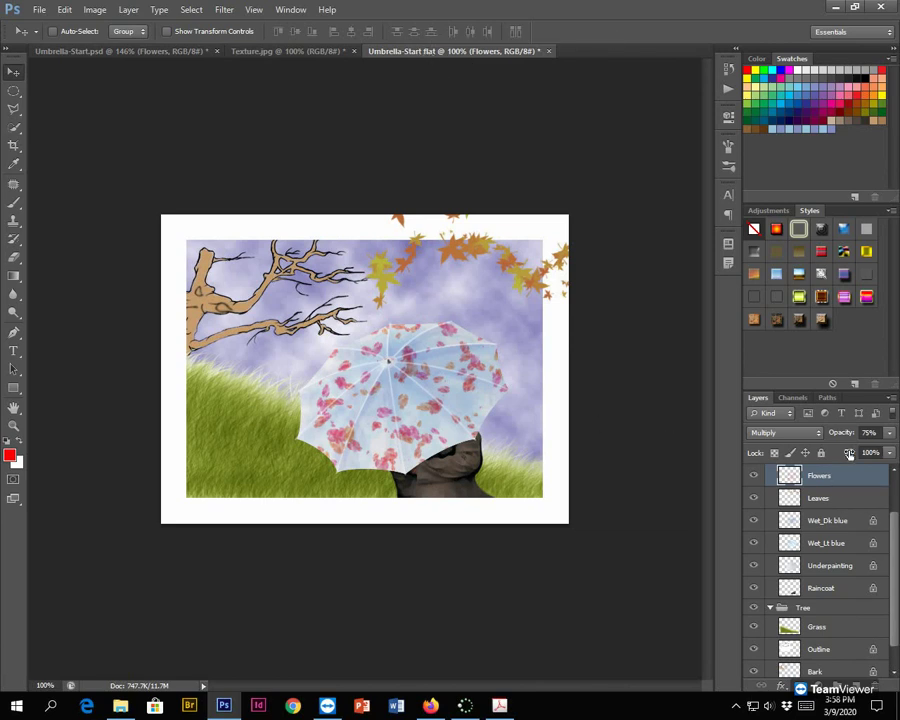
Step: Select the Group 1 and Umberella layer groups in the Layers panel
scroll(833, 534, "up", 2)
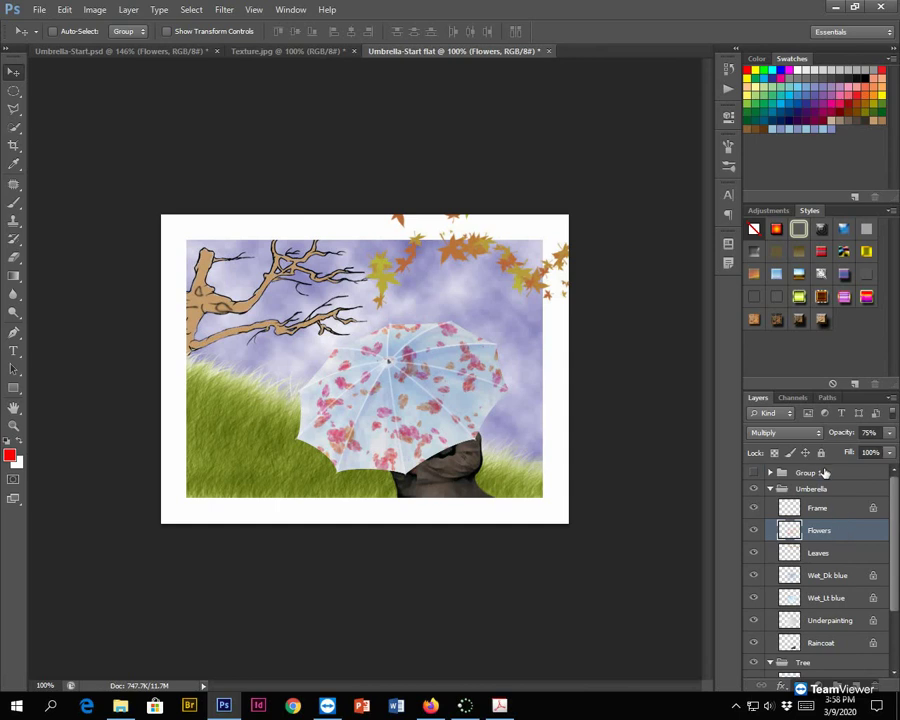
left_click(876, 473)
left_click(871, 488)
scroll(868, 486, "down", 1)
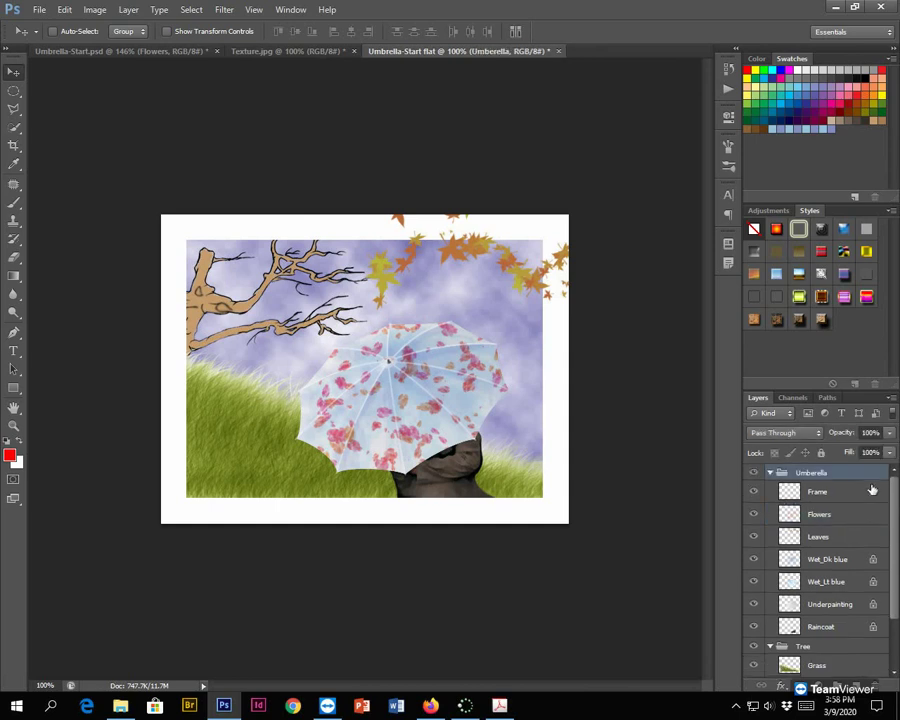
scroll(828, 552, "down", 3)
scroll(820, 538, "down", 1)
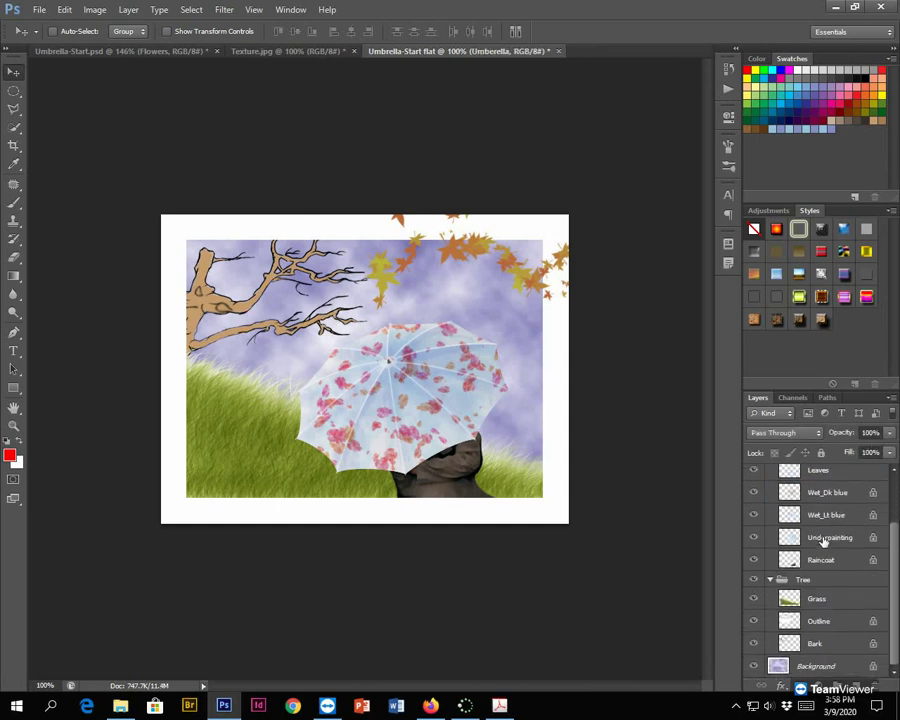
scroll(834, 555, "up", 3)
scroll(835, 558, "up", 1)
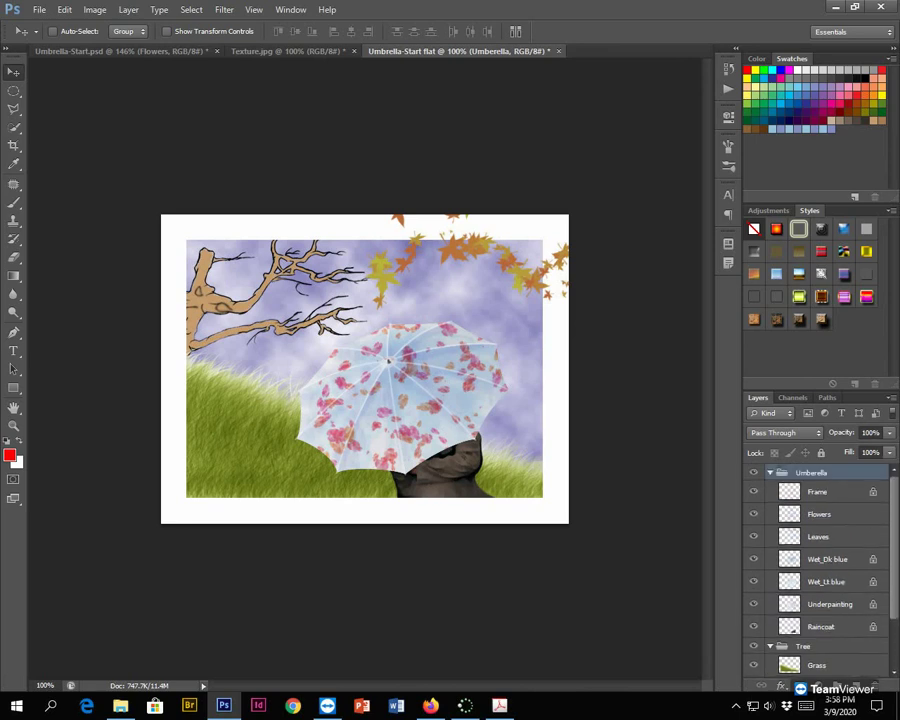
Step: Flatten the image from the Layers panel menu, then undo the flattening
left_click(891, 400)
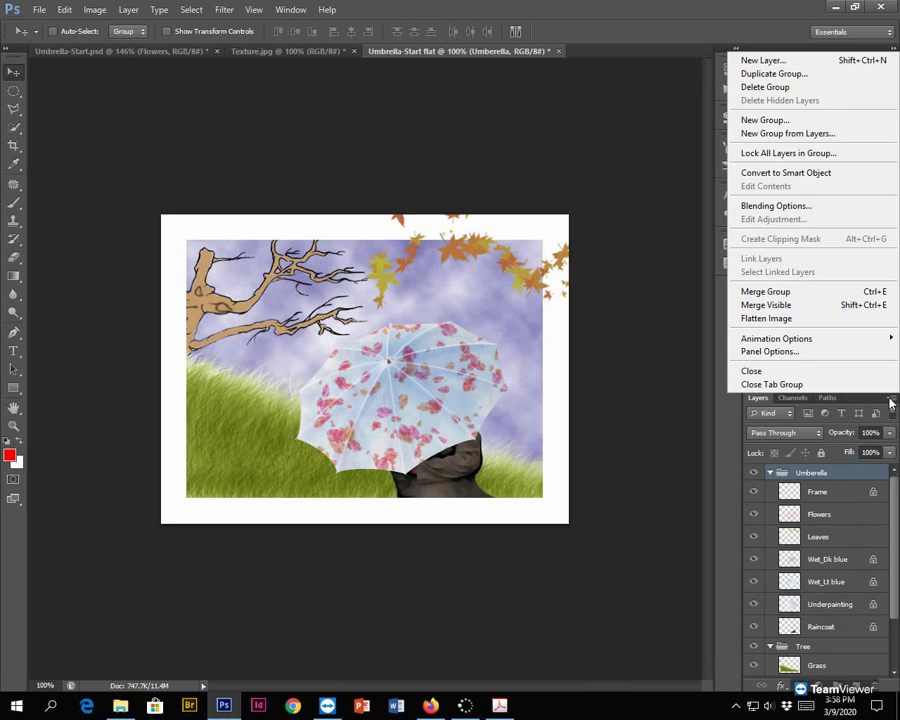
left_click(767, 319)
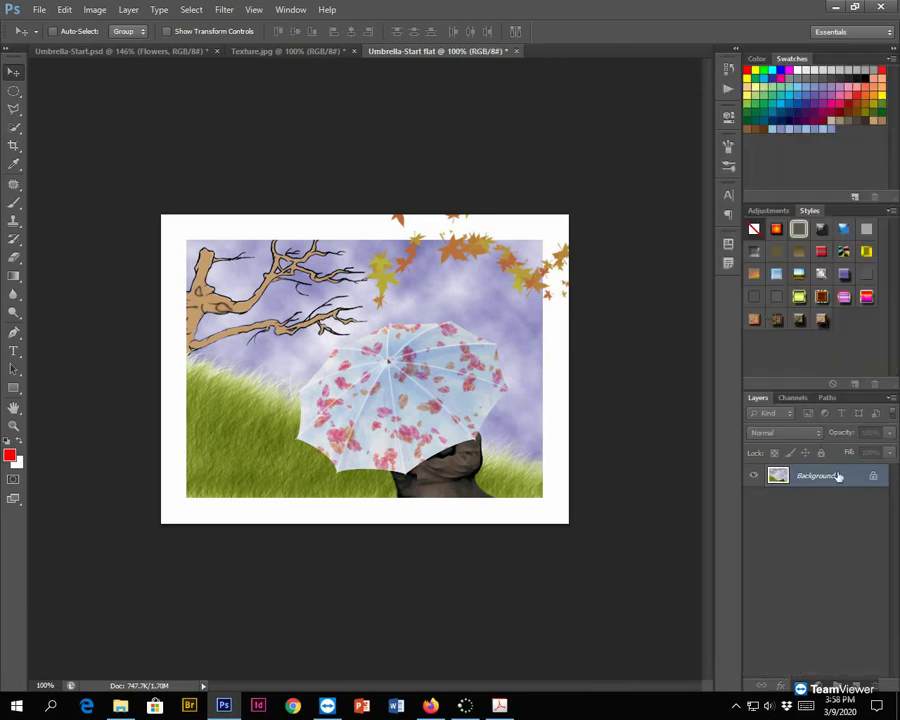
left_click_drag(779, 480, 819, 477)
key("ctrl+z")
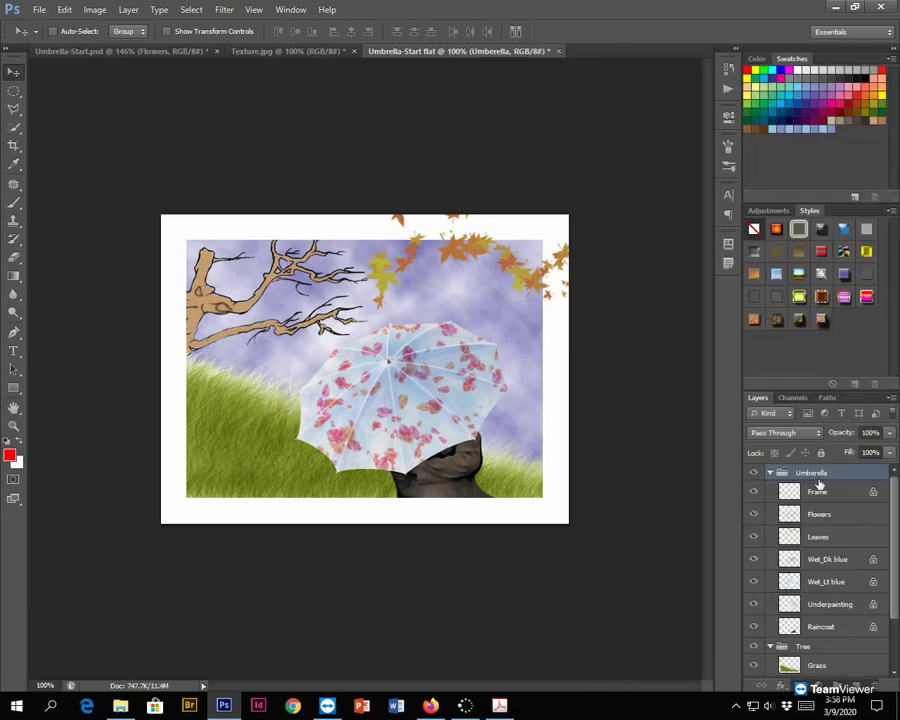
Step: Hide Wet_Dk blue, cancel discarding it during flattening, and show it again
left_click(753, 514)
left_click(753, 514)
left_click(753, 559)
left_click(891, 398)
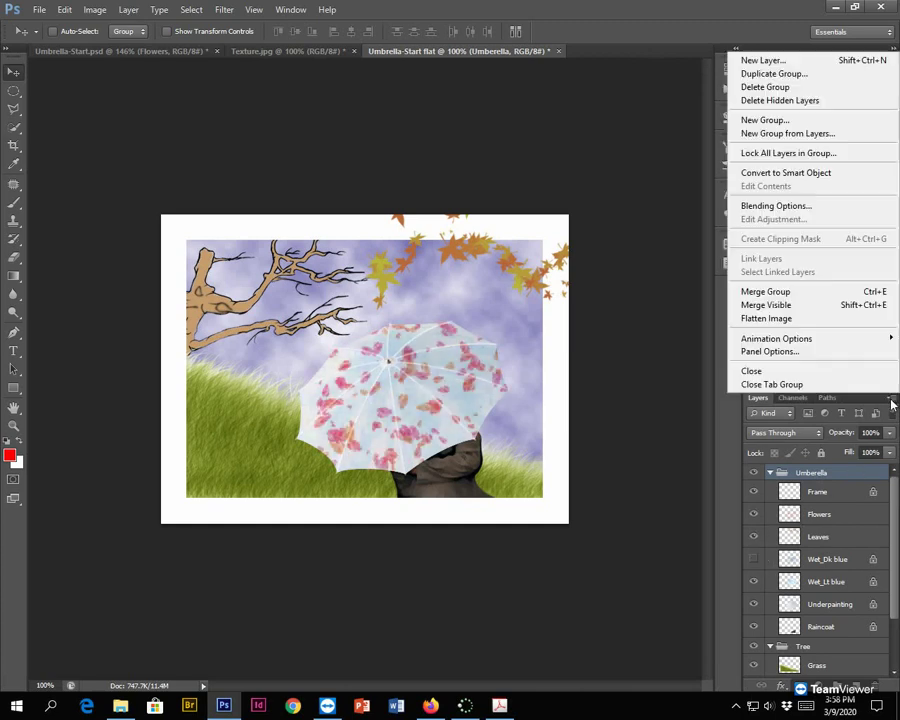
left_click(790, 317)
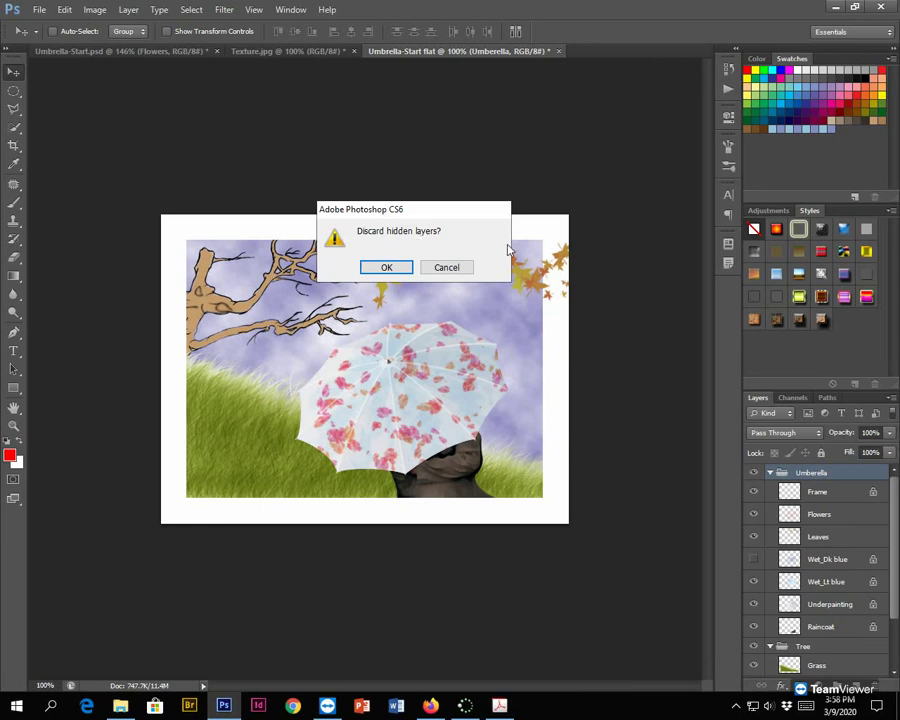
left_click(444, 269)
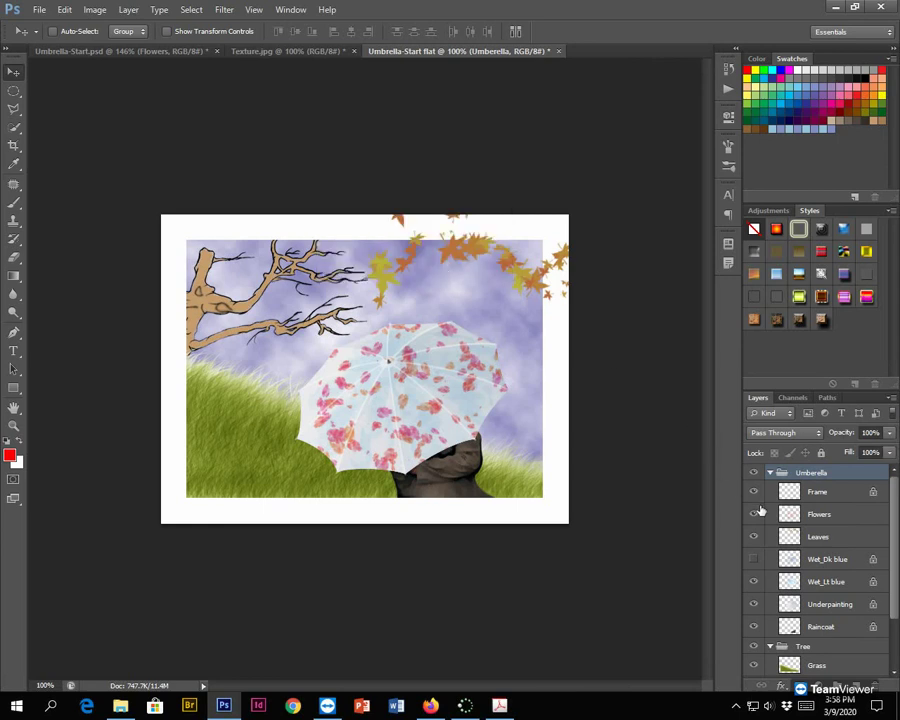
left_click(754, 559)
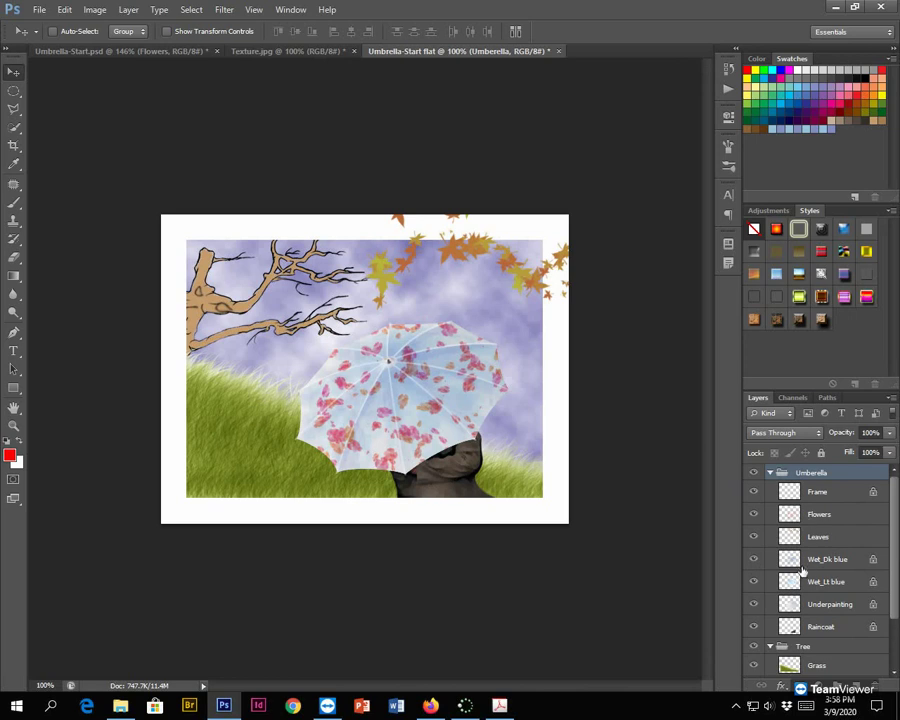
Step: Flatten all layers of the copy into a single Background layer
scroll(790, 570, "down", 1)
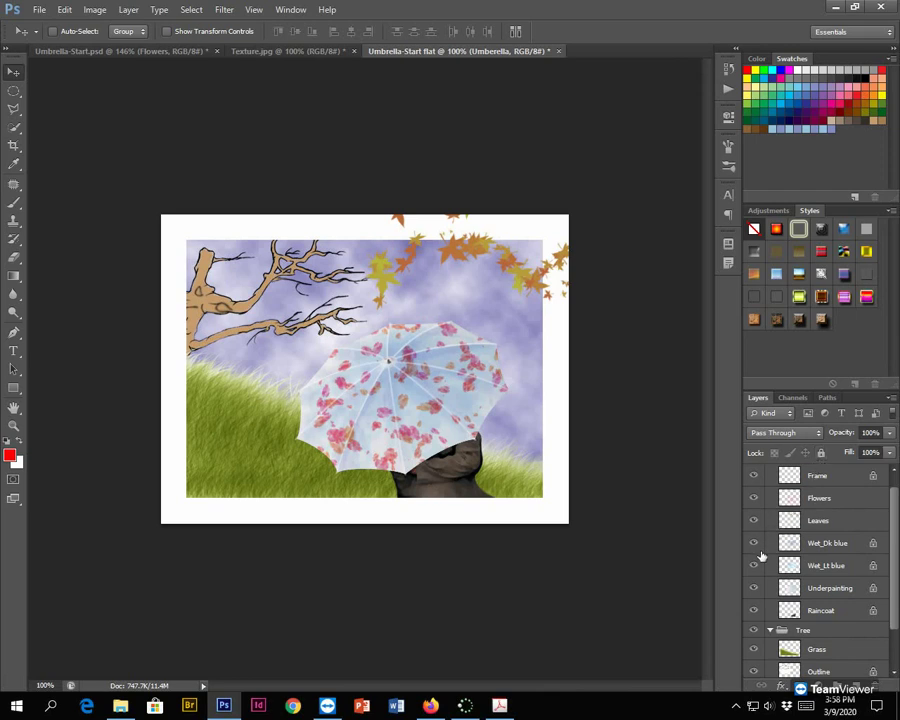
left_click(891, 400)
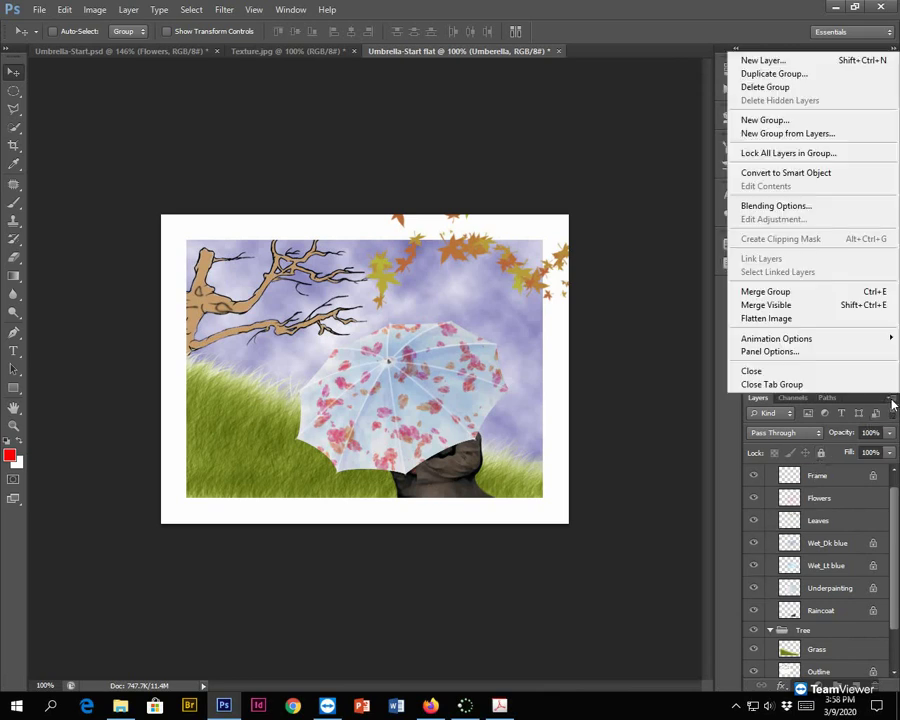
left_click(784, 320)
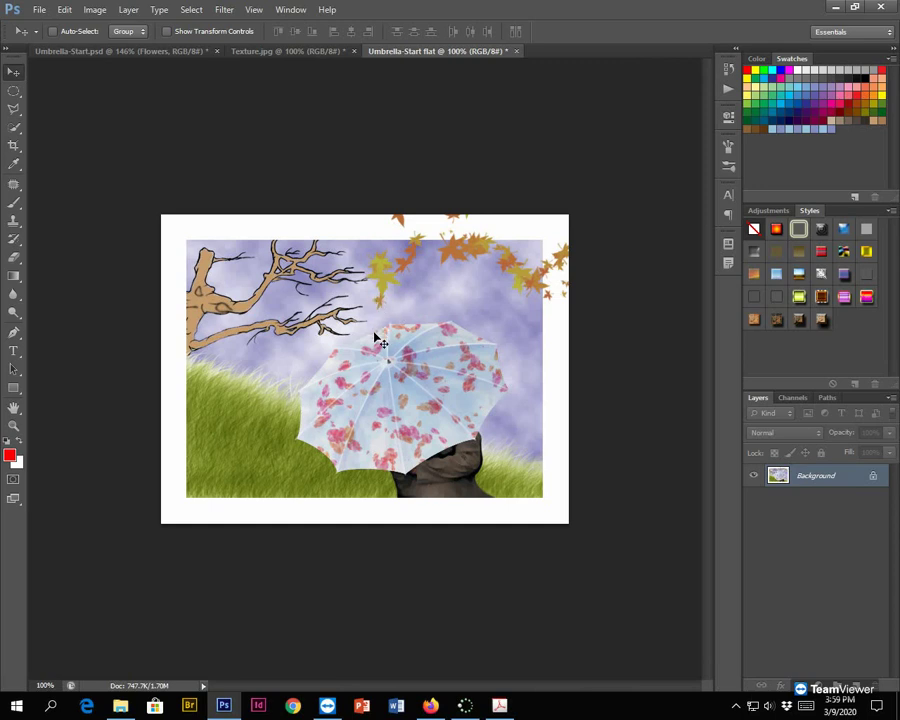
Step: Drag the flattened umbrella onto Texture.jpg as Layer 1, centred over the purple texture
left_click_drag(380, 343, 290, 167)
left_click_drag(294, 214, 318, 362)
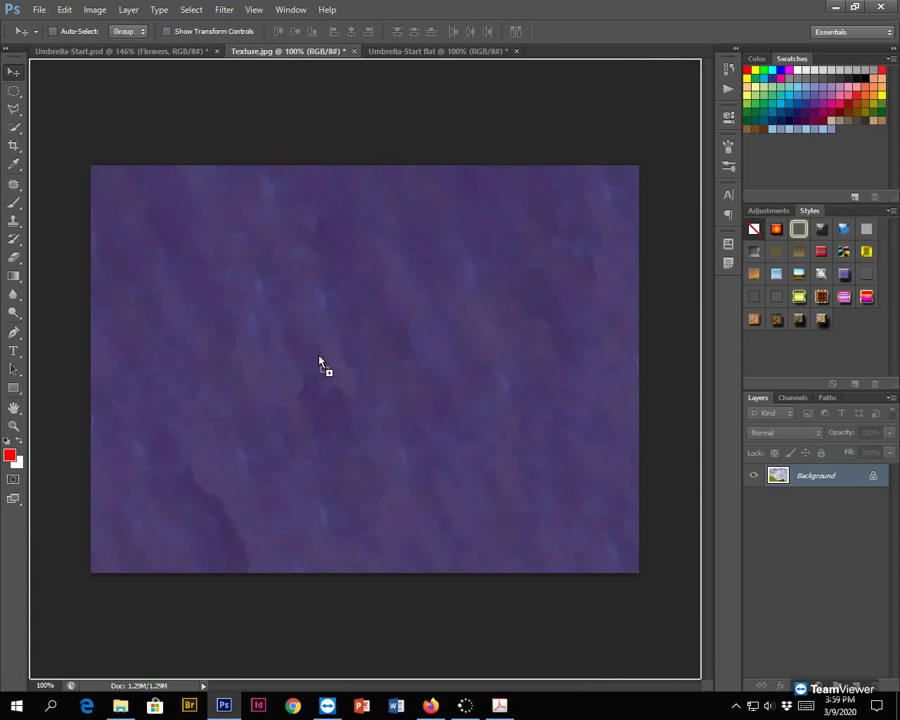
left_click_drag(319, 361, 323, 357)
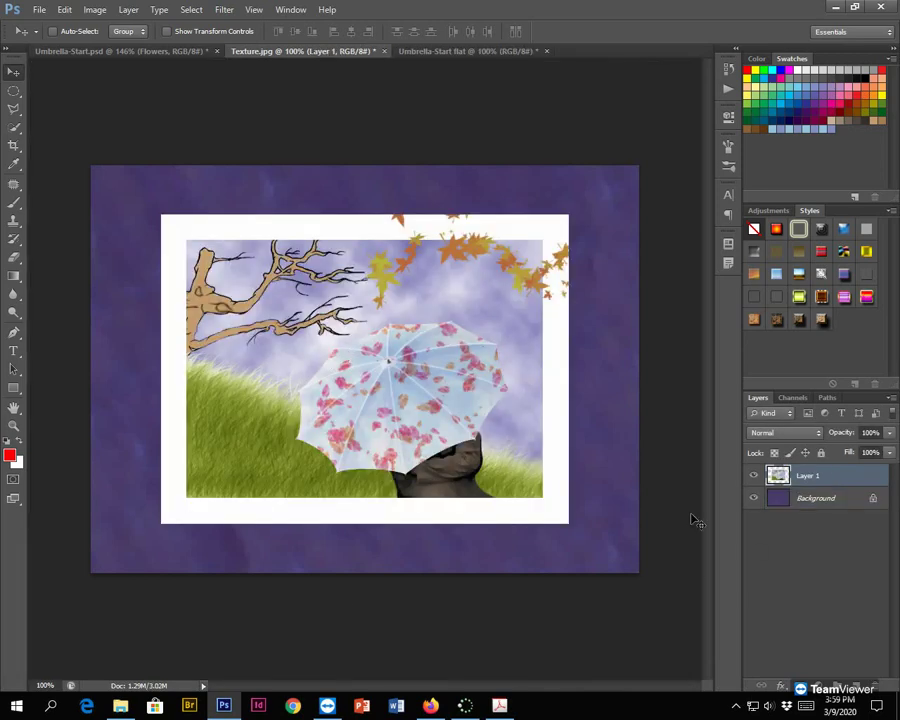
key("ctrl+z")
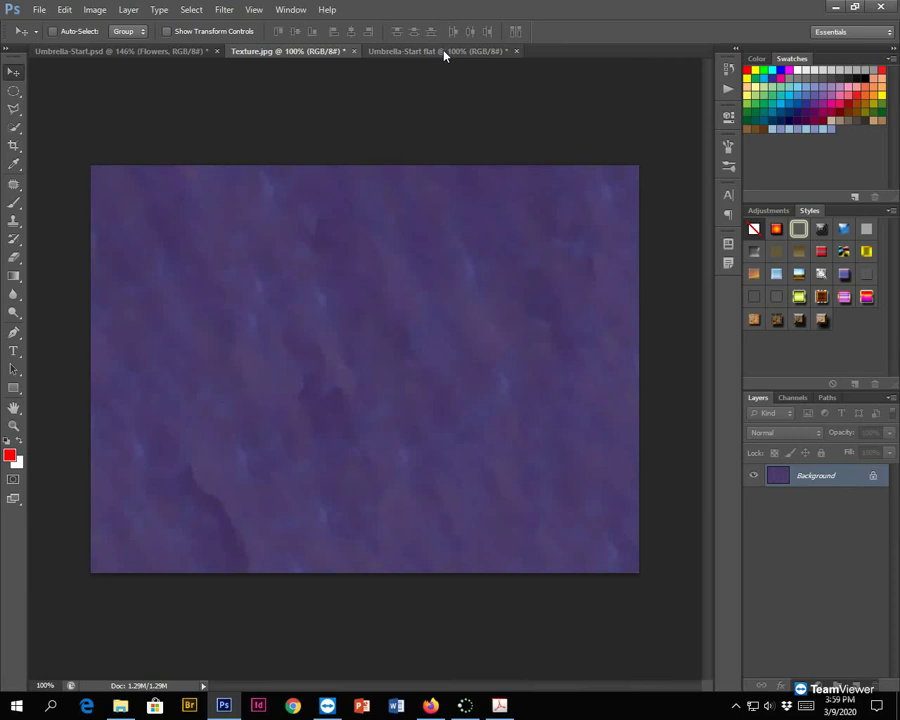
left_click(444, 51)
left_click_drag(365, 330, 436, 364)
left_click_drag(335, 311, 404, 333)
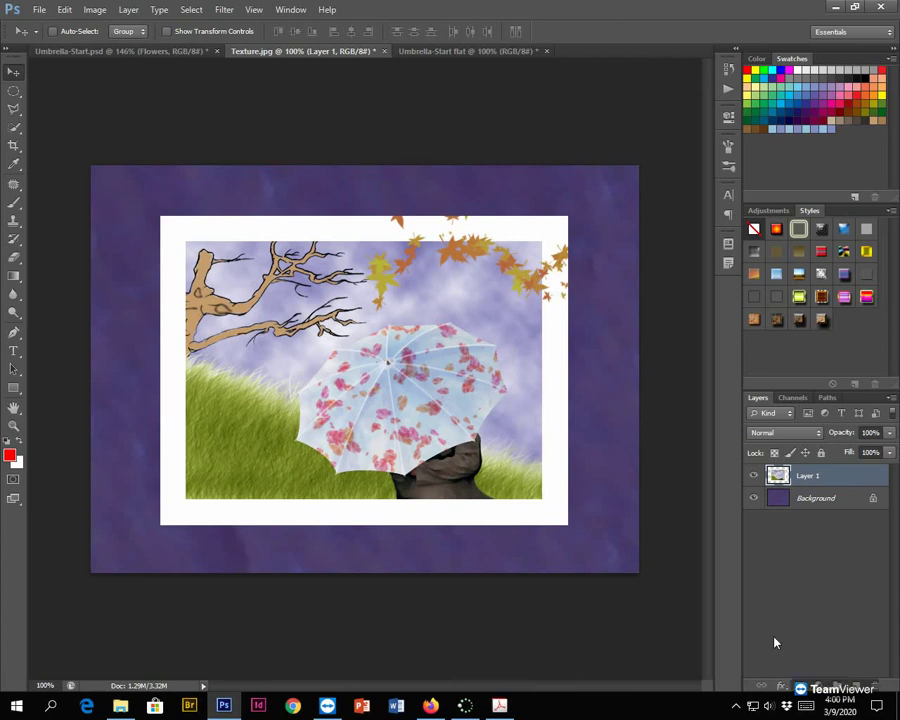
Step: Add an Inner Shadow layer style with default settings to Layer 1
left_click(785, 688)
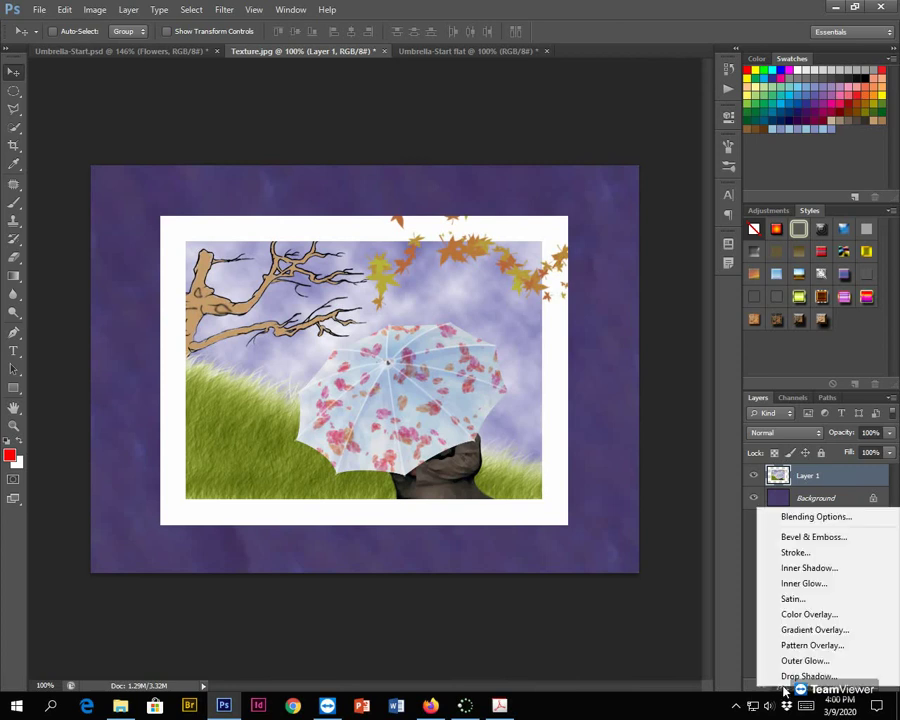
left_click(810, 568)
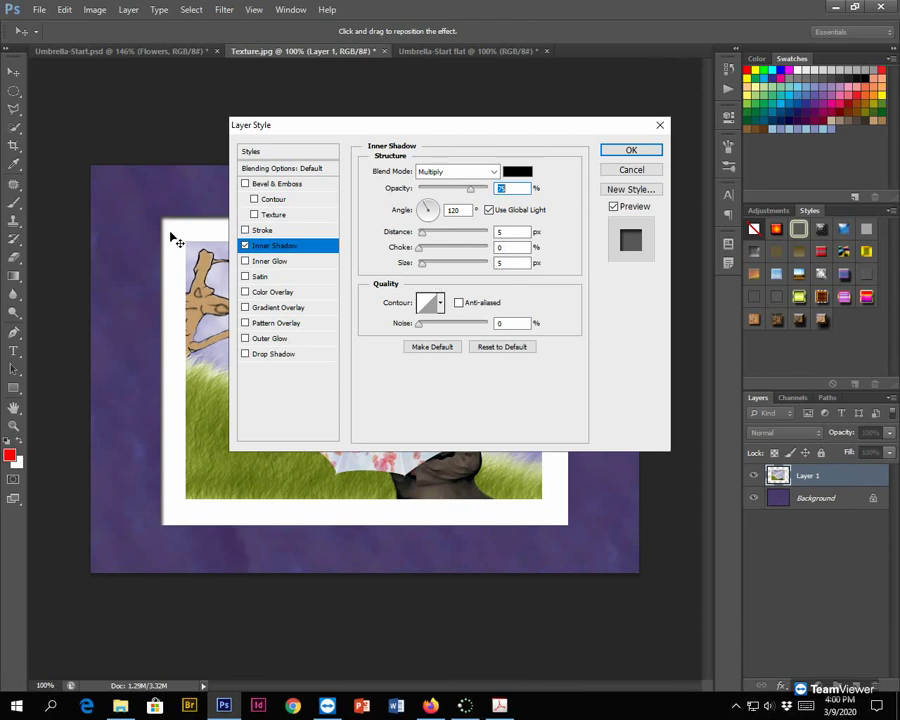
left_click(617, 156)
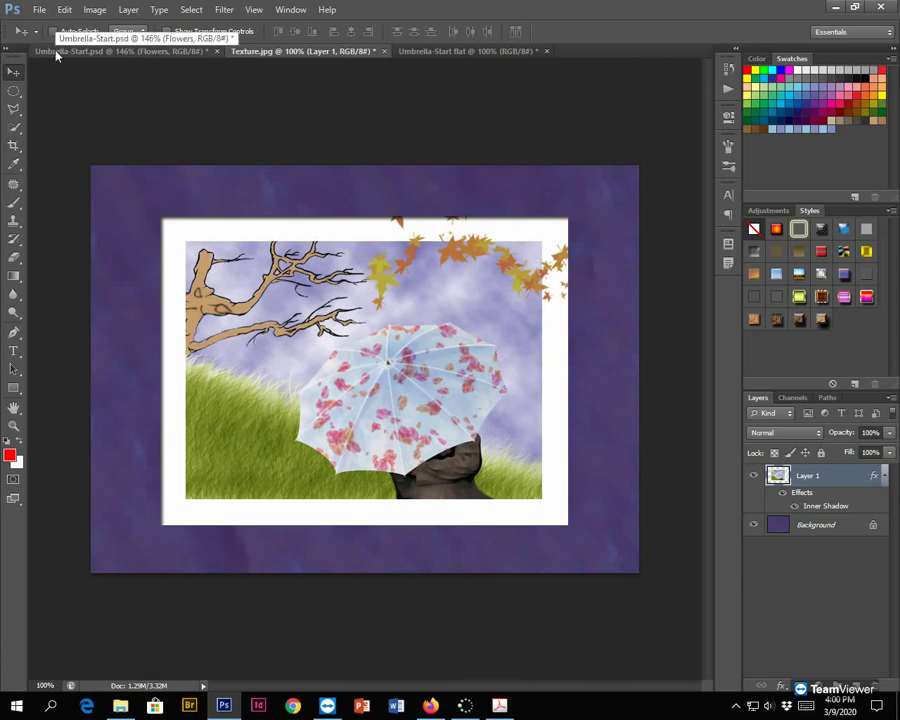
Step: Save As a PSD named 'umbrella-FINAL' followed by the author's name
left_click(38, 10)
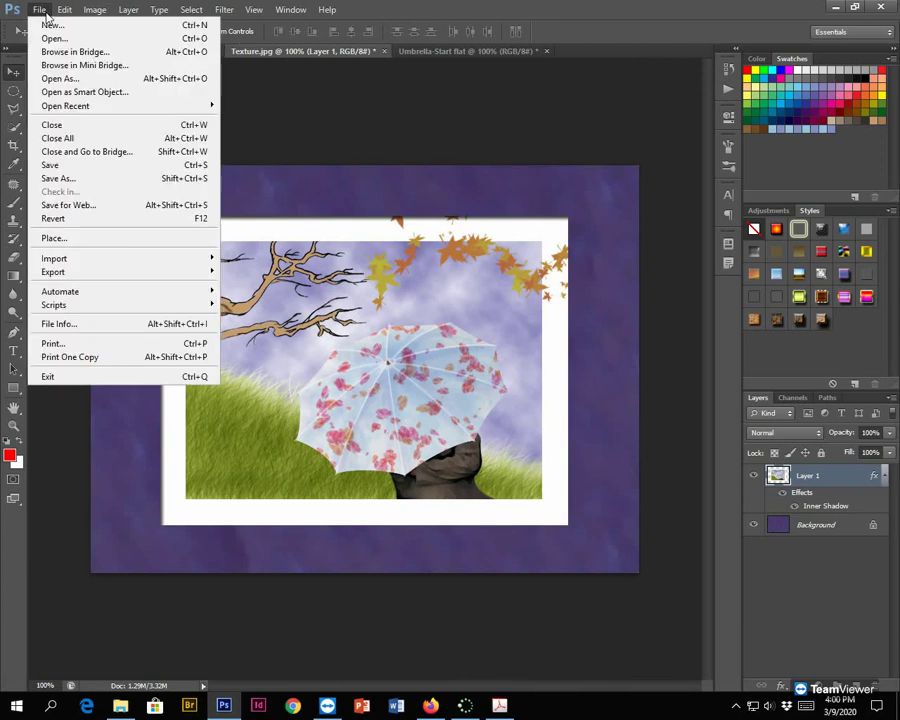
left_click(80, 179)
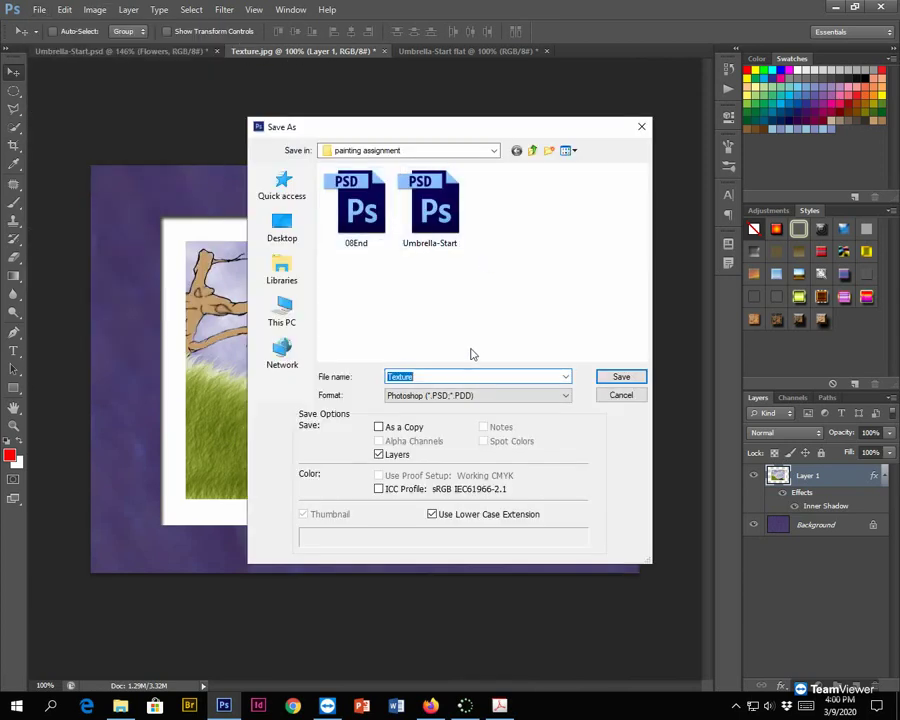
type("umbrella-FINAL")
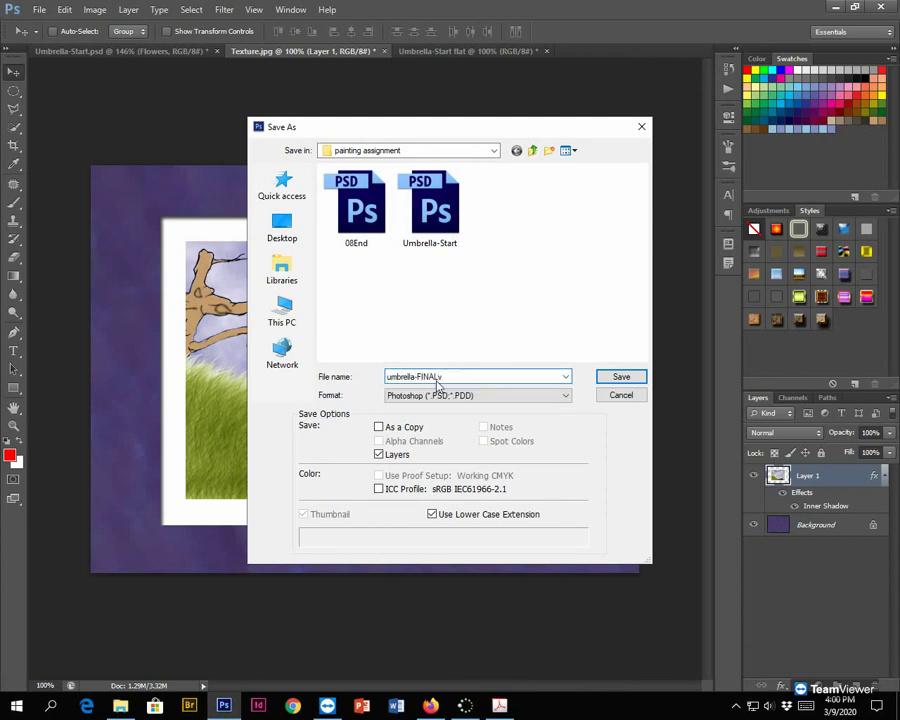
type("-Chad Sanders")
left_click(622, 396)
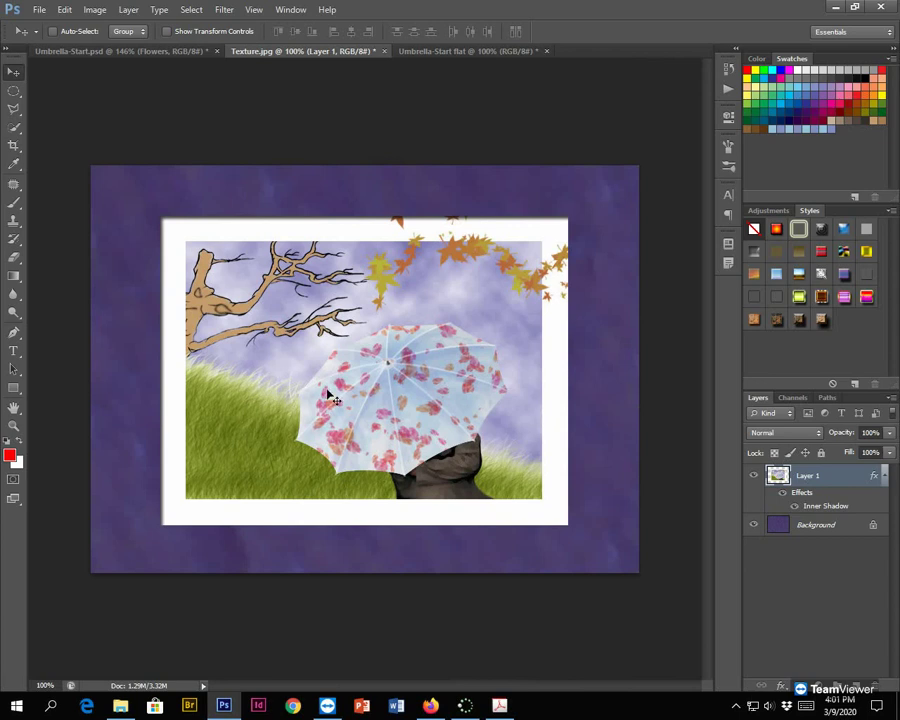